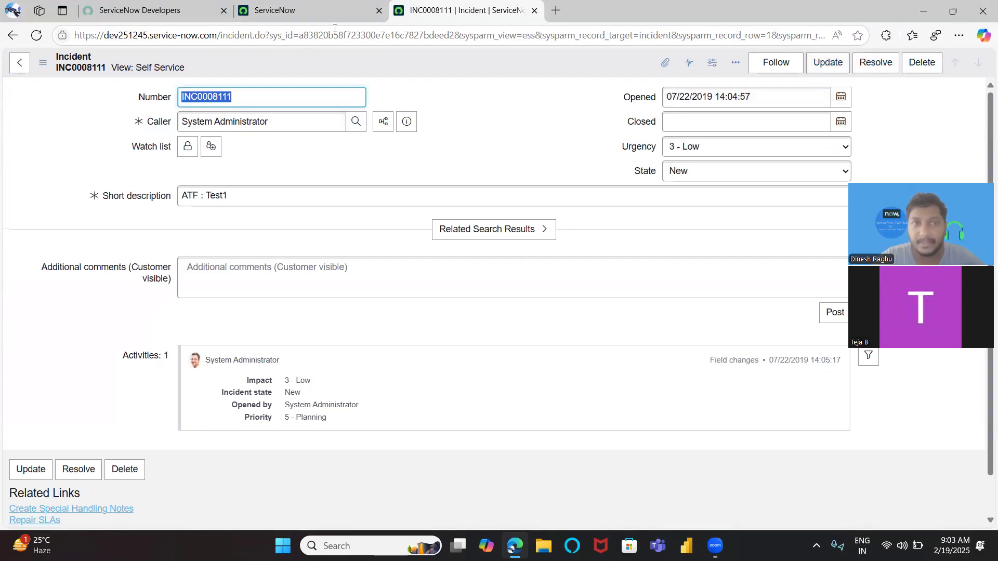
pyautogui.click(12, 35)
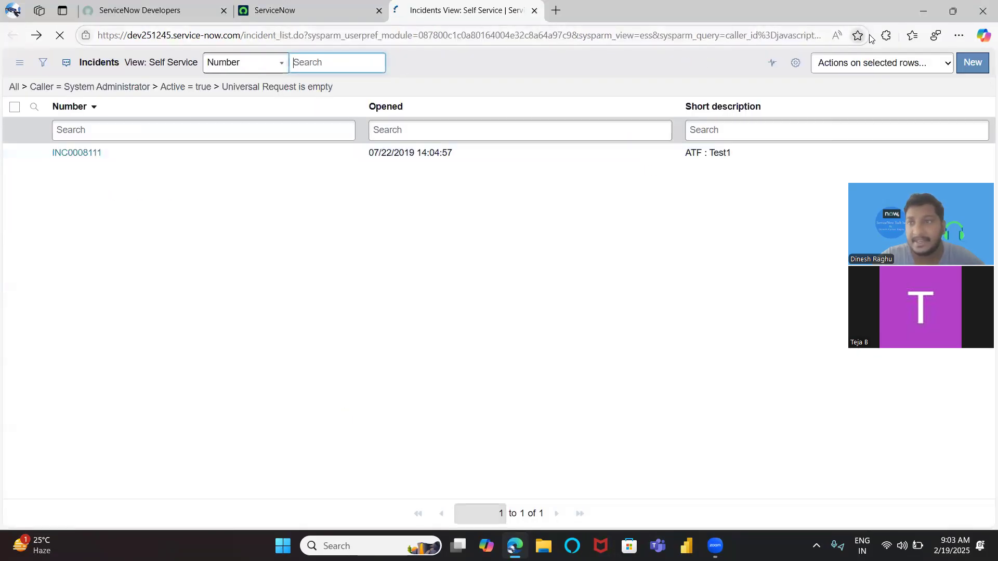
pyautogui.click(971, 64)
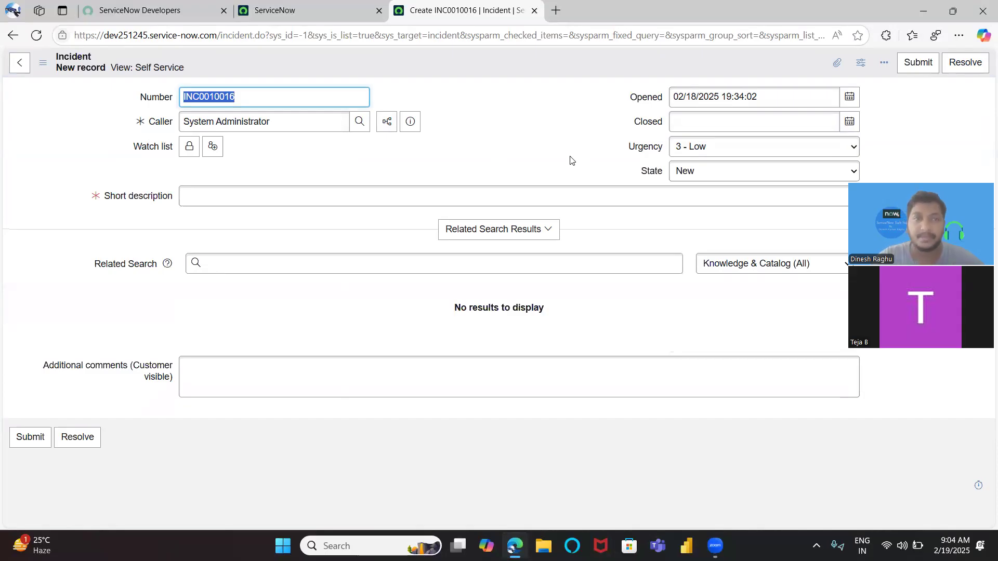
pyautogui.click(11, 35)
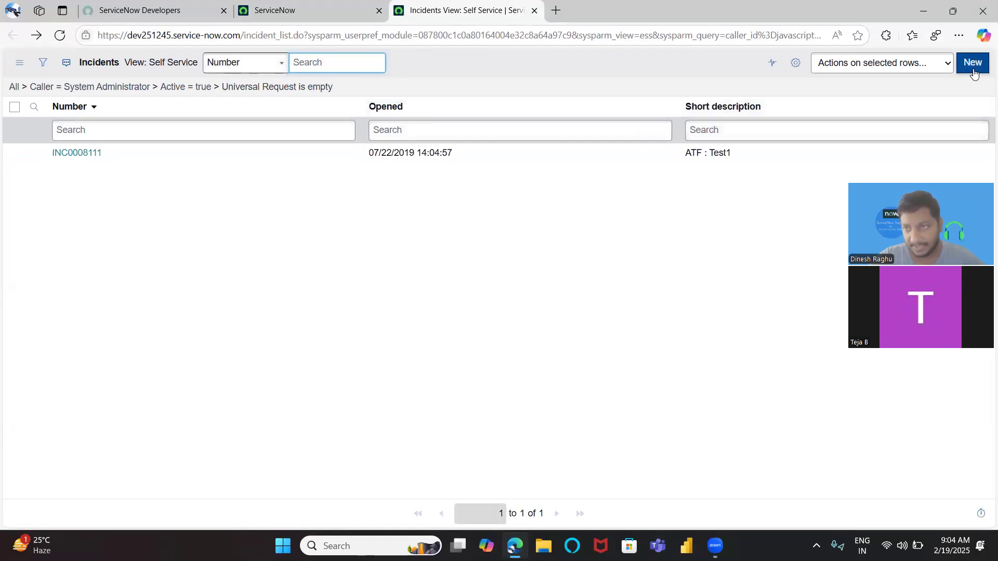
# Open incident INC0008111, append TEST to its short description, and save the update
pyautogui.click(82, 158)
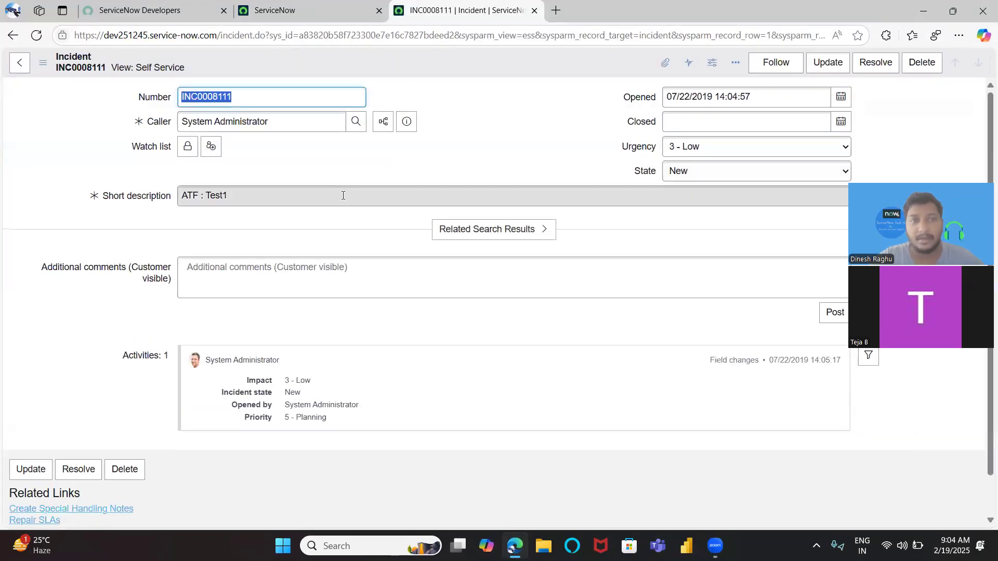
pyautogui.click(294, 194)
pyautogui.write('TEST')
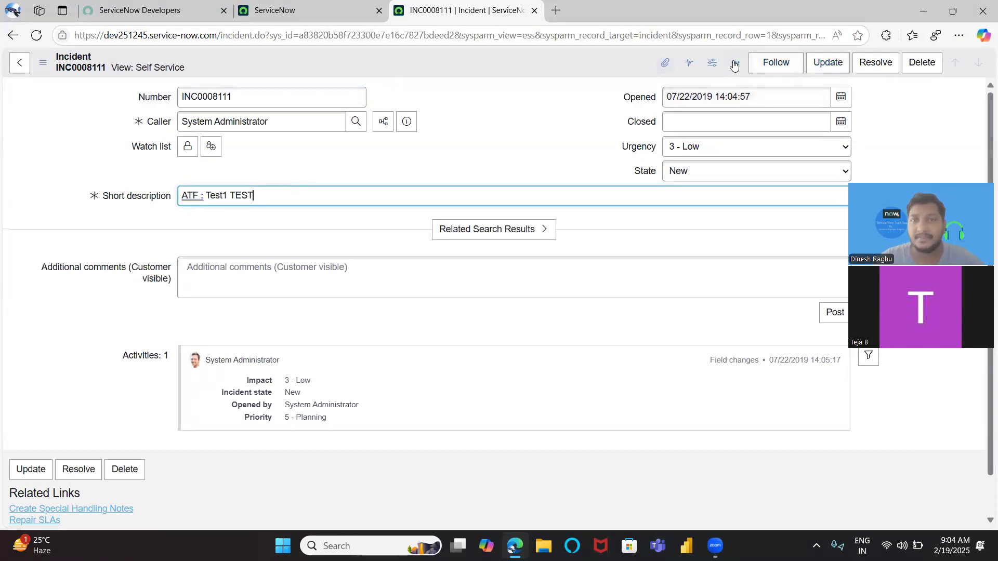
pyautogui.click(831, 70)
pyautogui.click(823, 68)
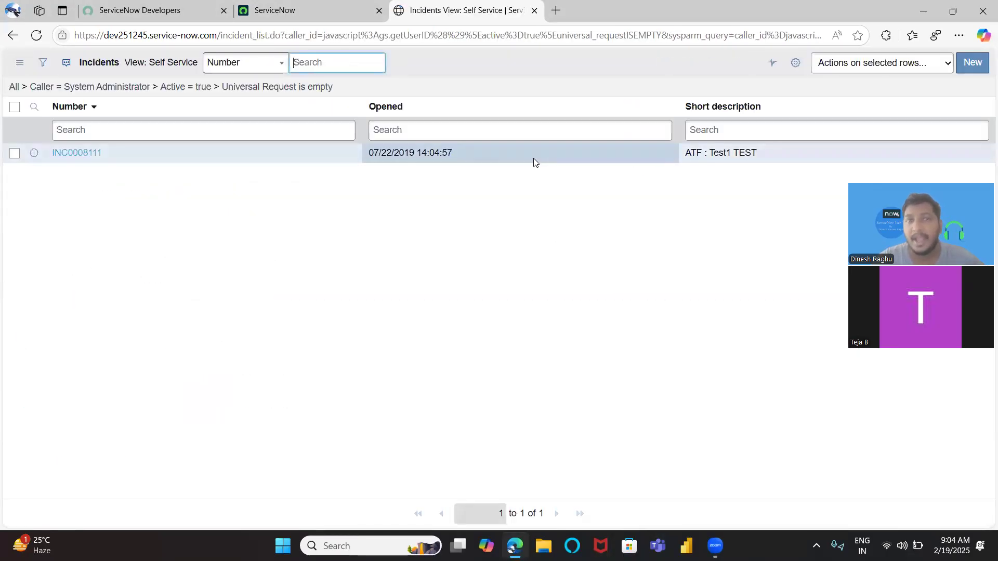
# Open incident INC0008111 again and delete it, confirming the deletion of its related records
pyautogui.click(65, 152)
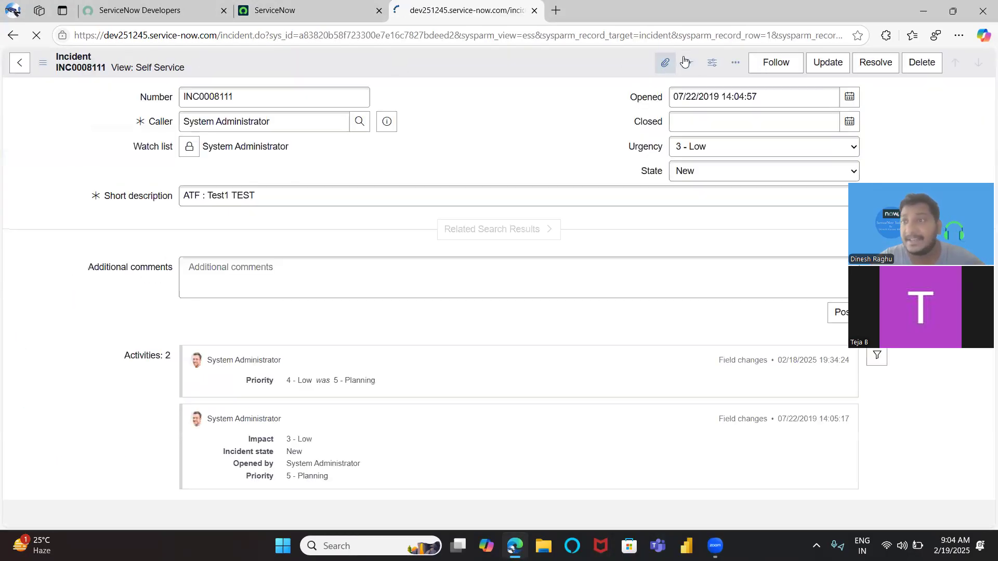
pyautogui.click(933, 72)
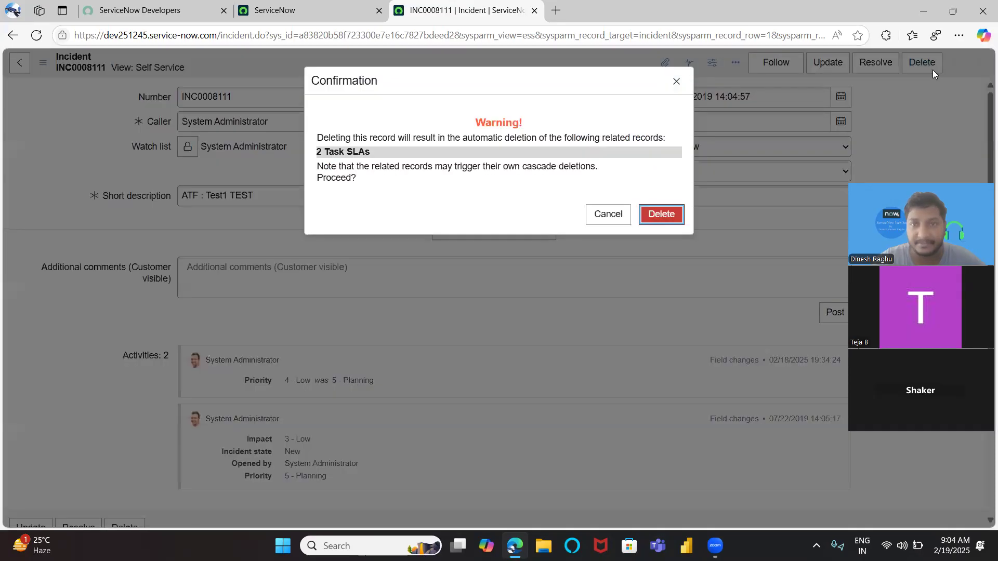
pyautogui.click(653, 217)
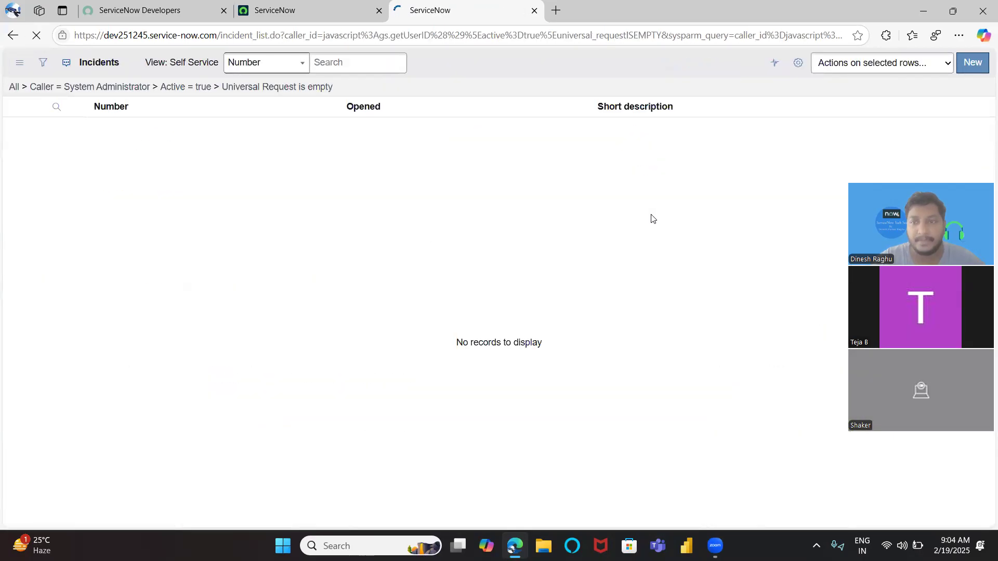
# Show all incidents, open INC0010015 in the Default form view, and return to the list
pyautogui.click(14, 86)
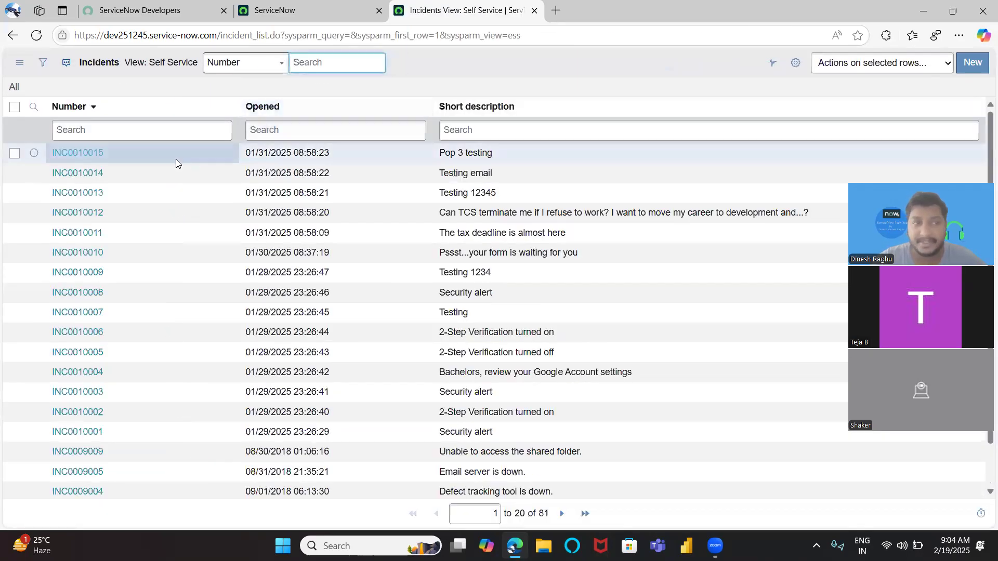
pyautogui.click(86, 153)
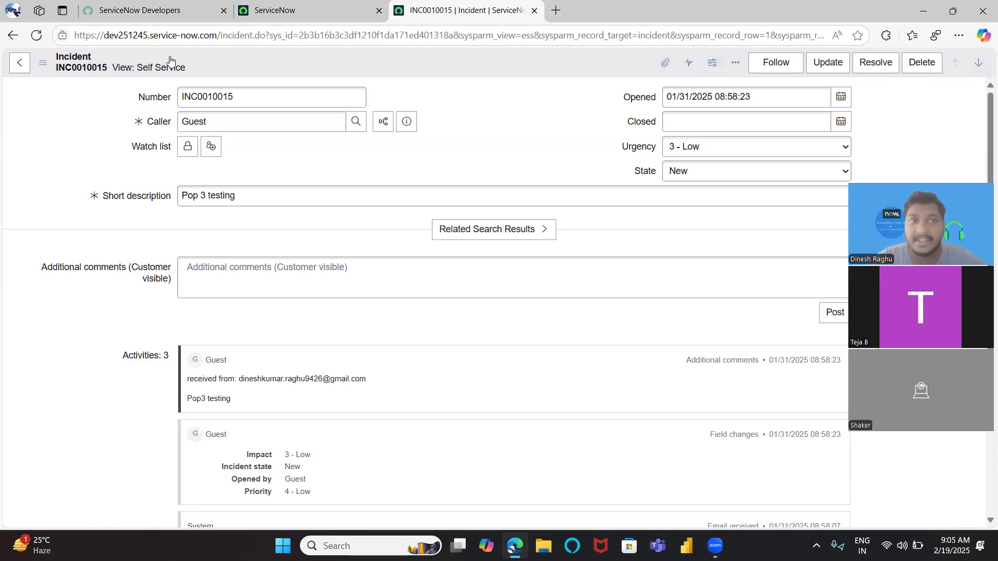
pyautogui.click(158, 70)
pyautogui.click(200, 96)
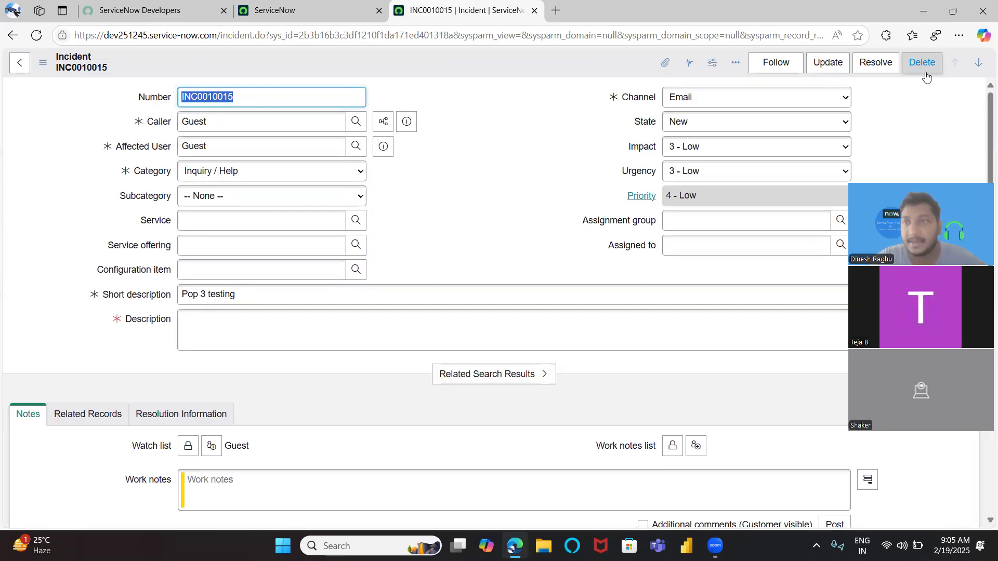
pyautogui.click(503, 176)
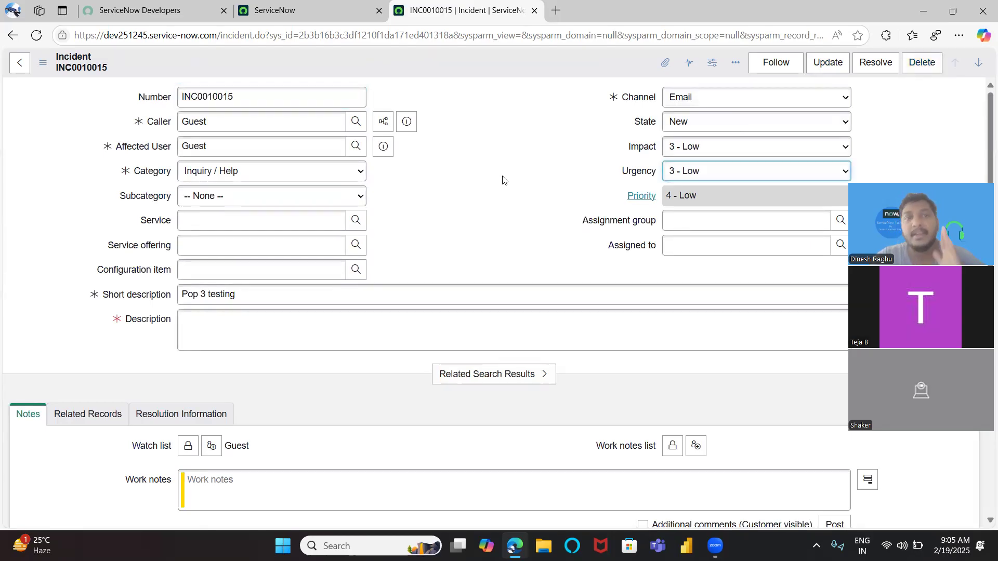
pyautogui.click(21, 65)
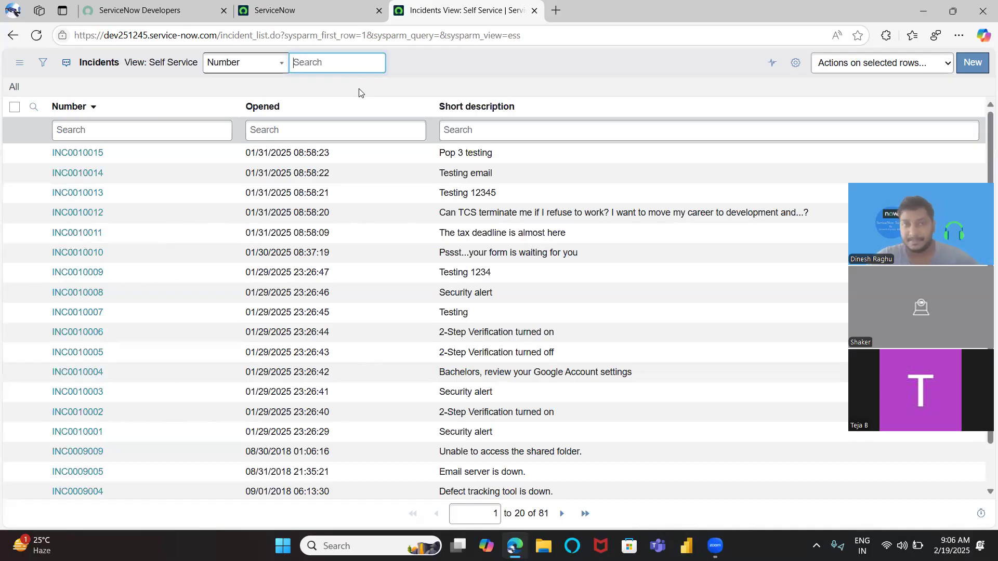
# Reopen incident INC0010015 and switch its form to the Default view
pyautogui.click(85, 154)
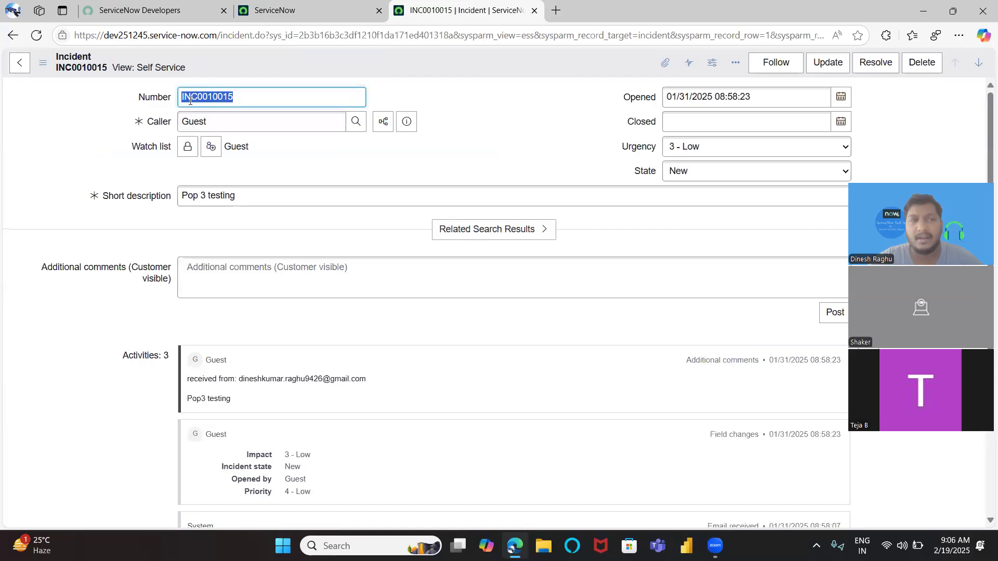
pyautogui.click(147, 70)
pyautogui.click(172, 98)
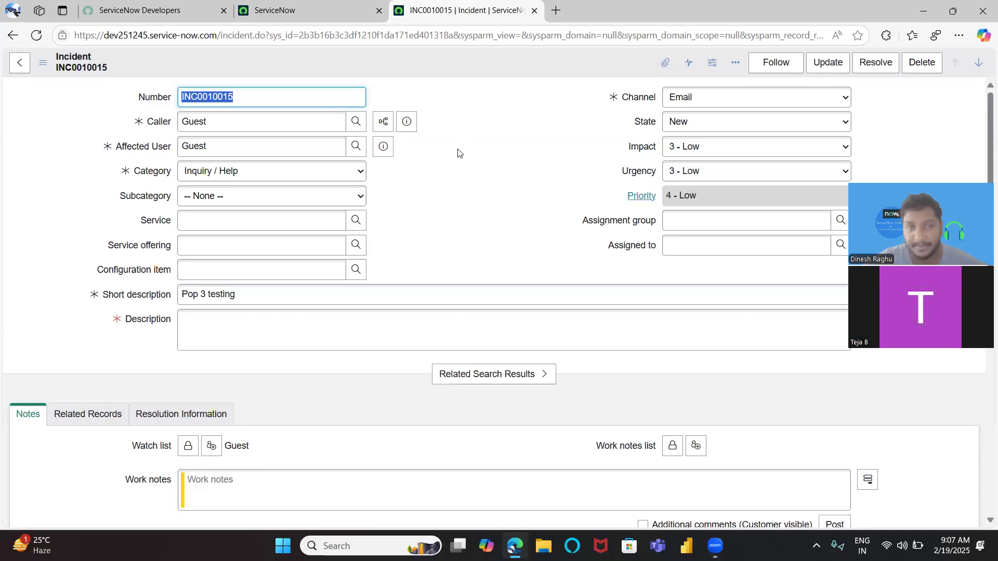
# Set the incident's Category to Software and open the Subcategory options
pyautogui.click(282, 177)
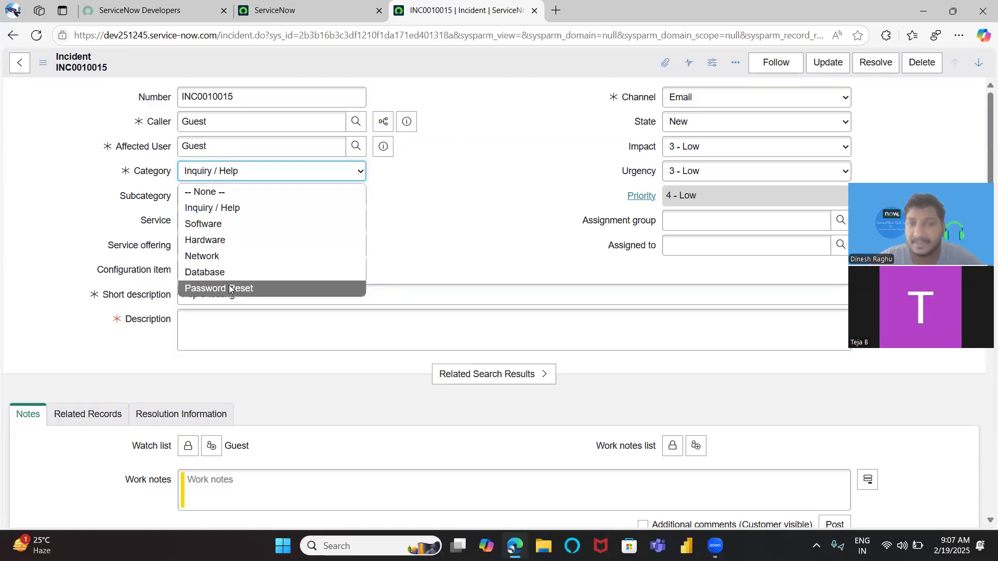
pyautogui.click(281, 224)
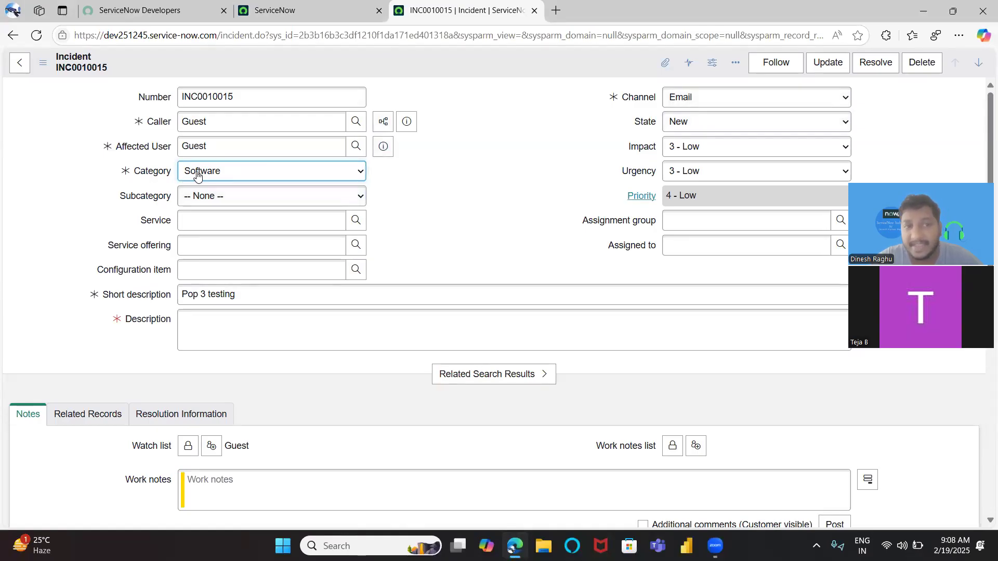
pyautogui.click(216, 196)
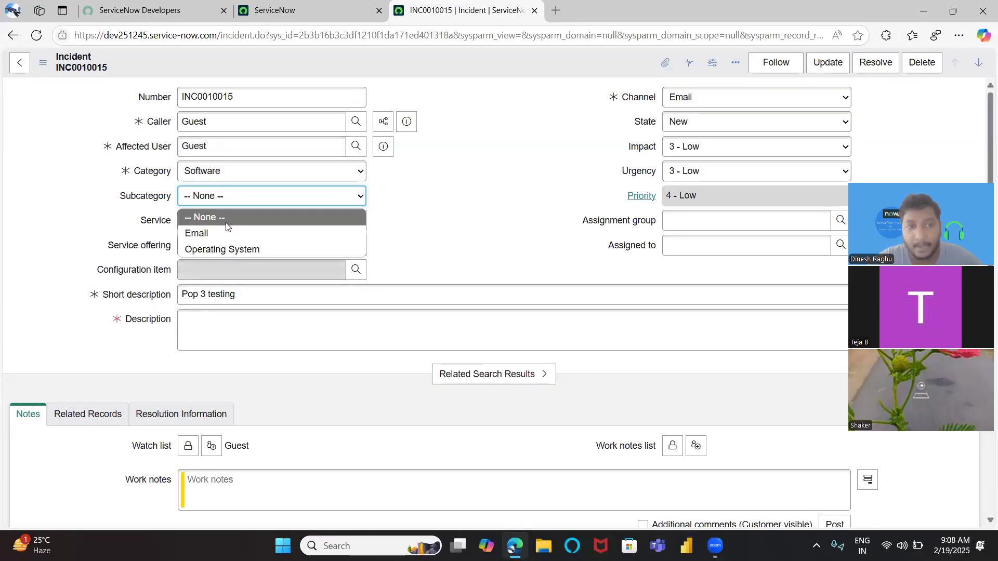
# Change the Category to Network and open the Subcategory options
pyautogui.click(198, 176)
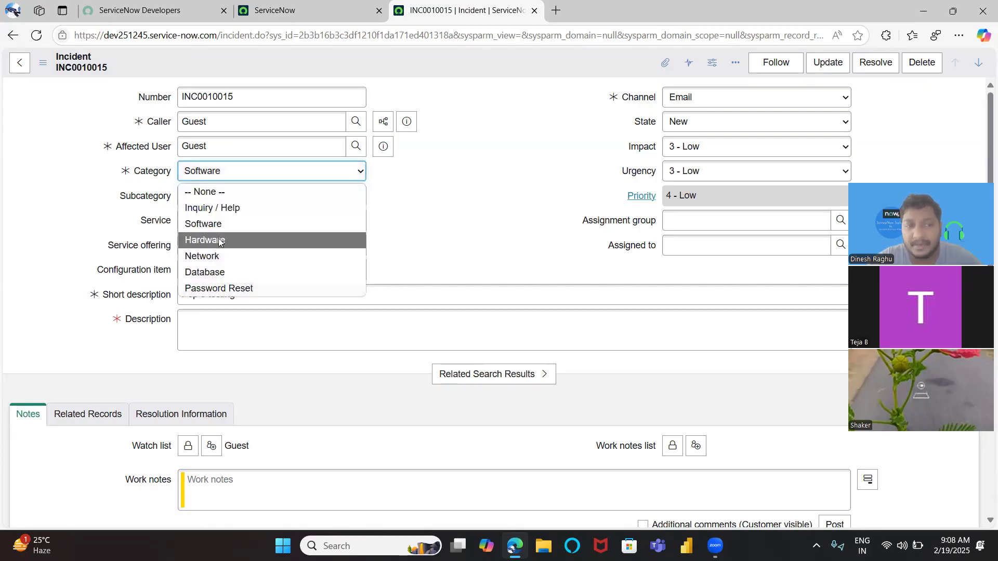
pyautogui.click(217, 256)
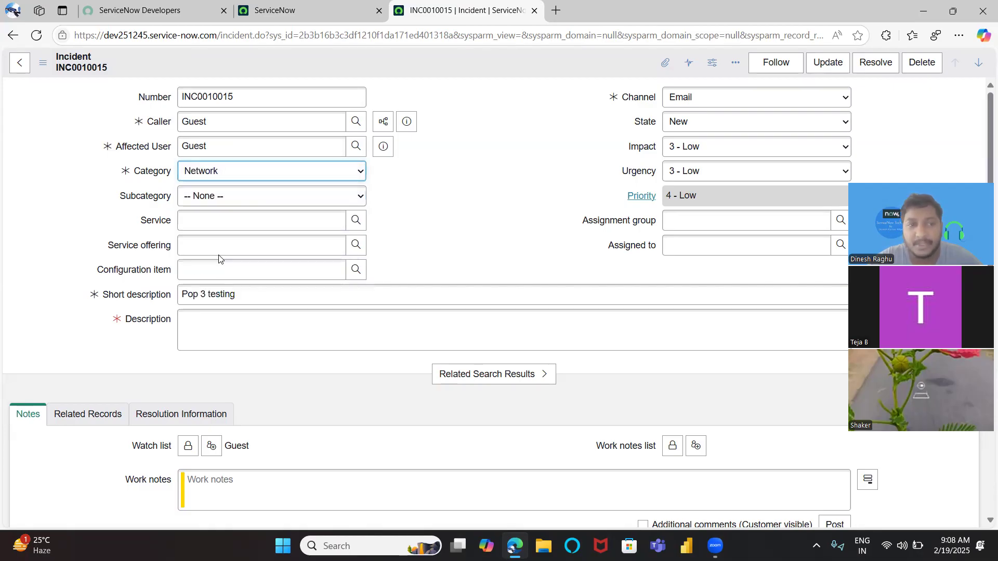
pyautogui.click(221, 200)
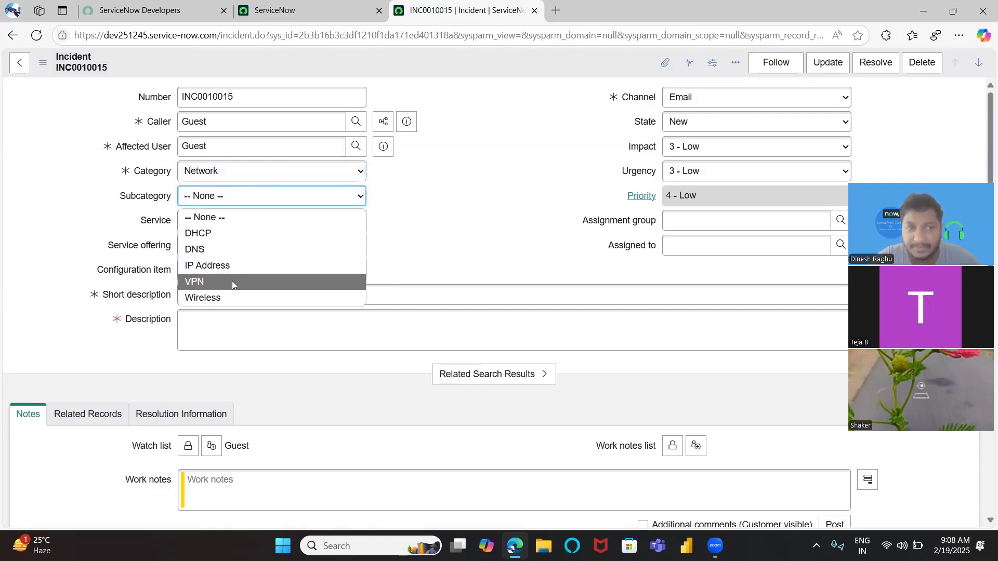
# Change the Category to Database and review the Subcategory options
pyautogui.click(214, 172)
pyautogui.click(214, 172)
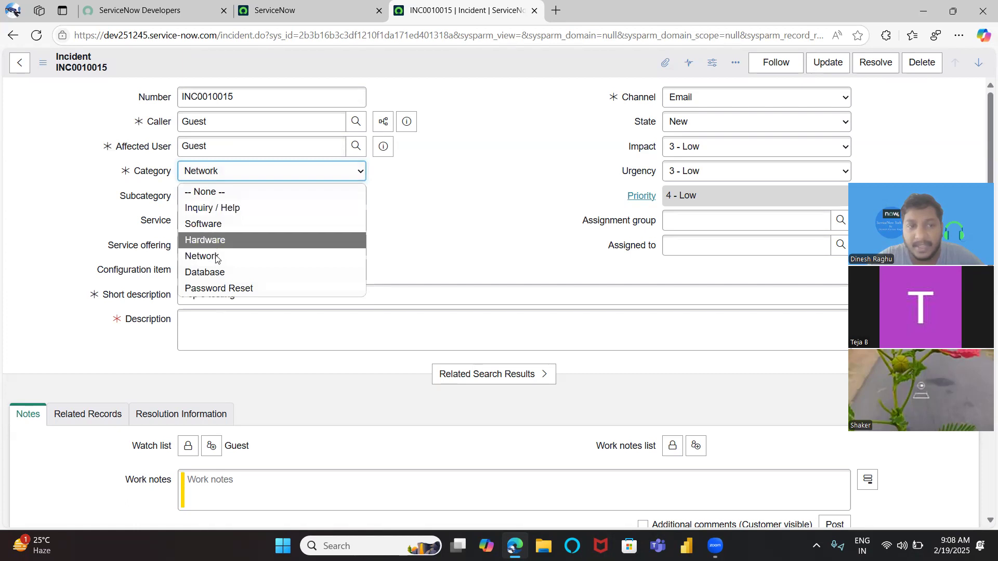
pyautogui.click(215, 279)
pyautogui.click(206, 197)
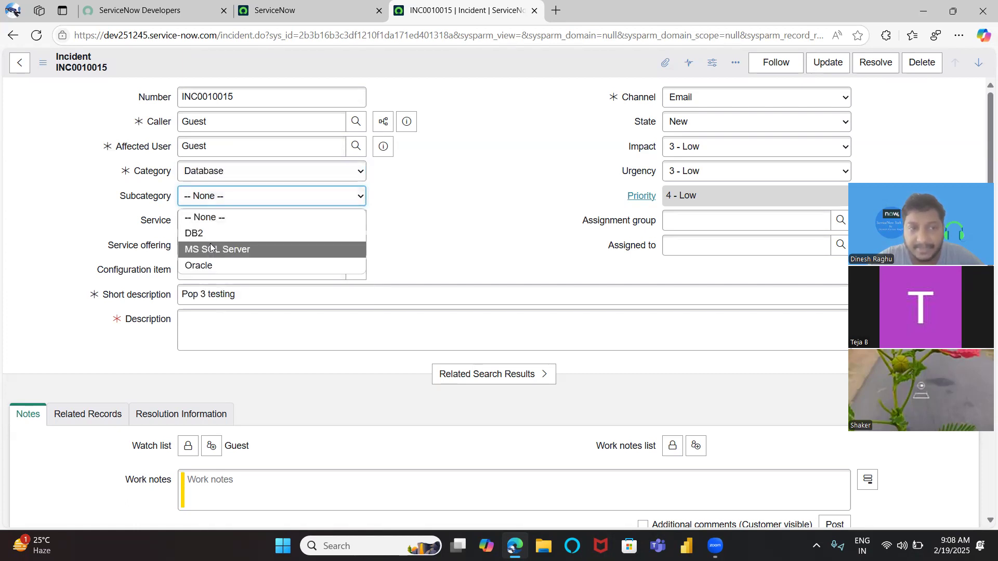
pyautogui.click(441, 181)
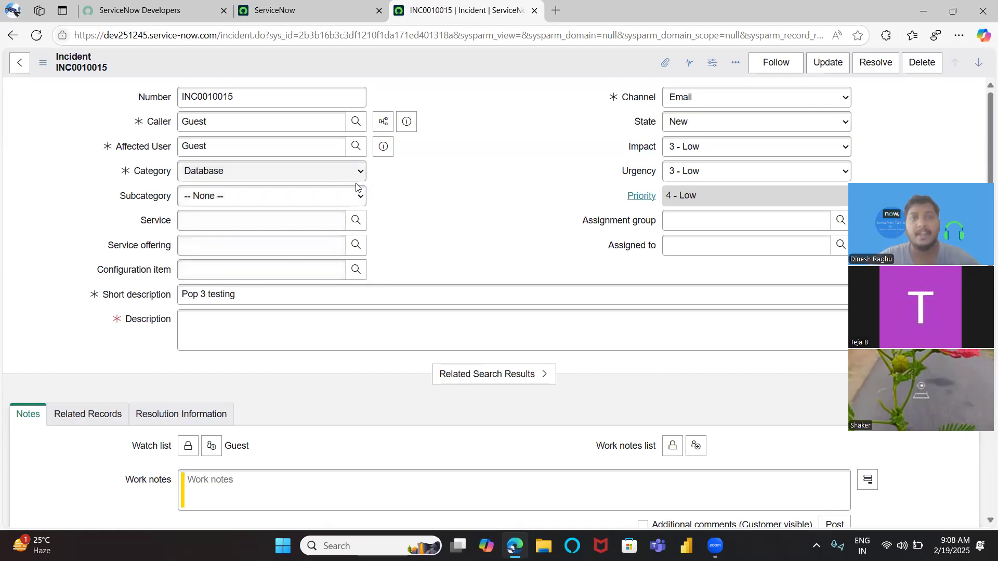
# Open the dictionary entry for the incident's Category field
pyautogui.rightClick(456, 59)
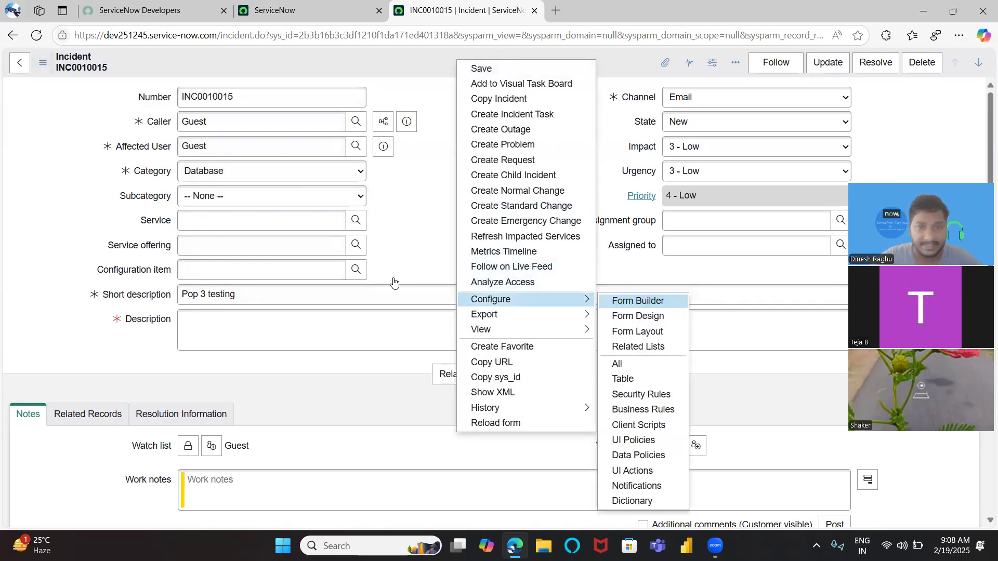
pyautogui.click(237, 236)
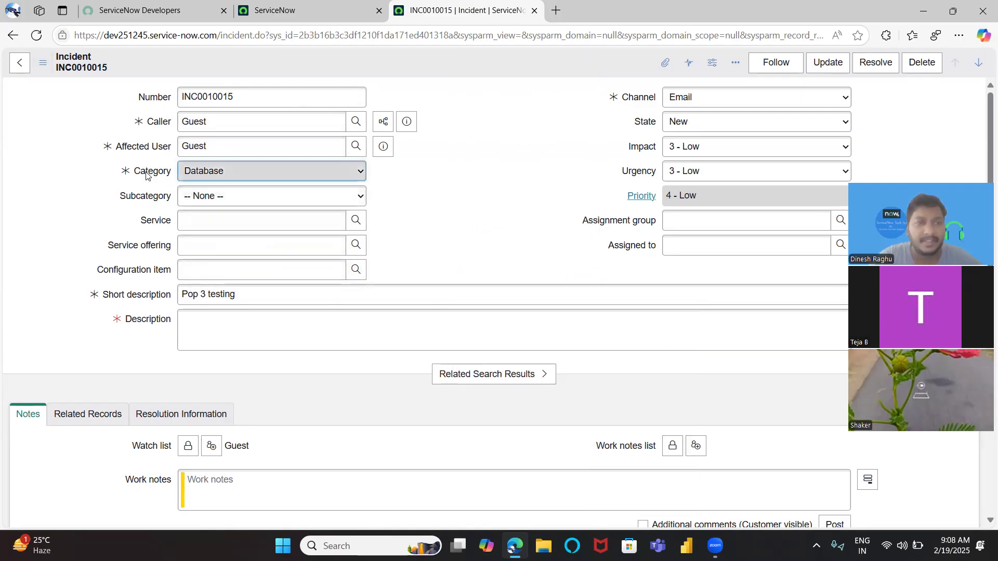
pyautogui.rightClick(151, 171)
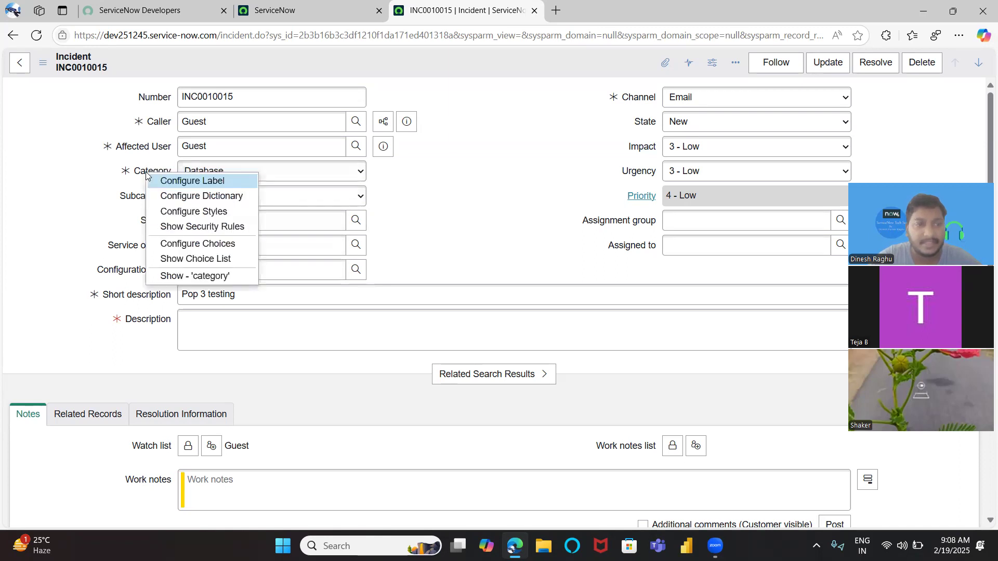
pyautogui.click(191, 195)
pyautogui.click(556, 107)
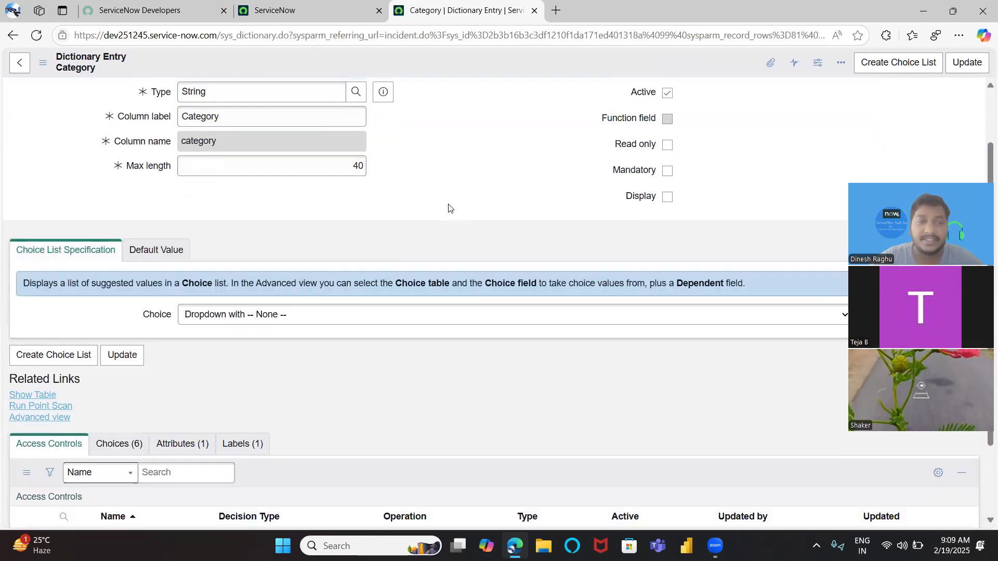
# Examine the Category field's Choices related list and its choice list specification
pyautogui.scroll(-3, 448, 203)
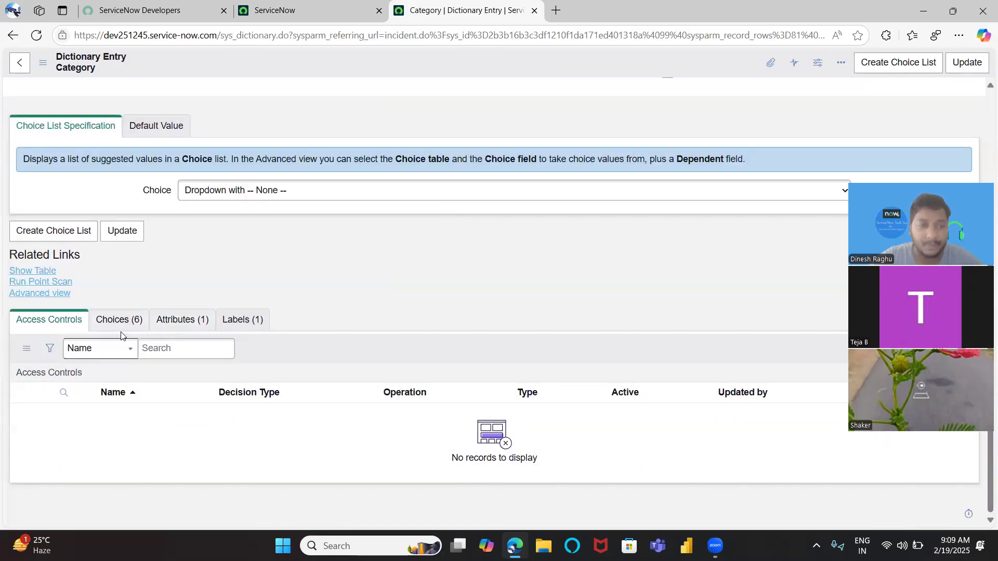
pyautogui.scroll(5, 203, 274)
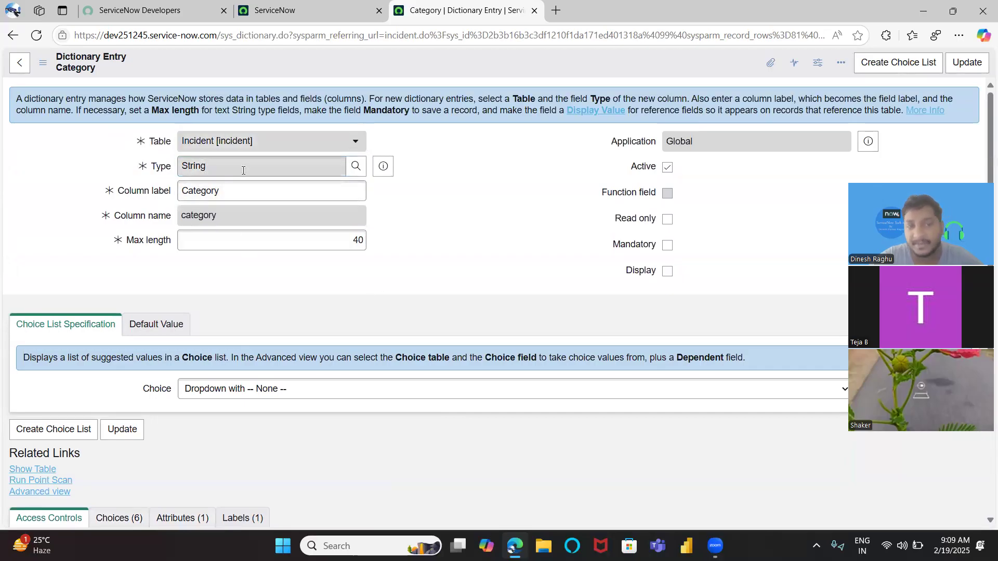
pyautogui.scroll(-5, 182, 241)
pyautogui.click(106, 326)
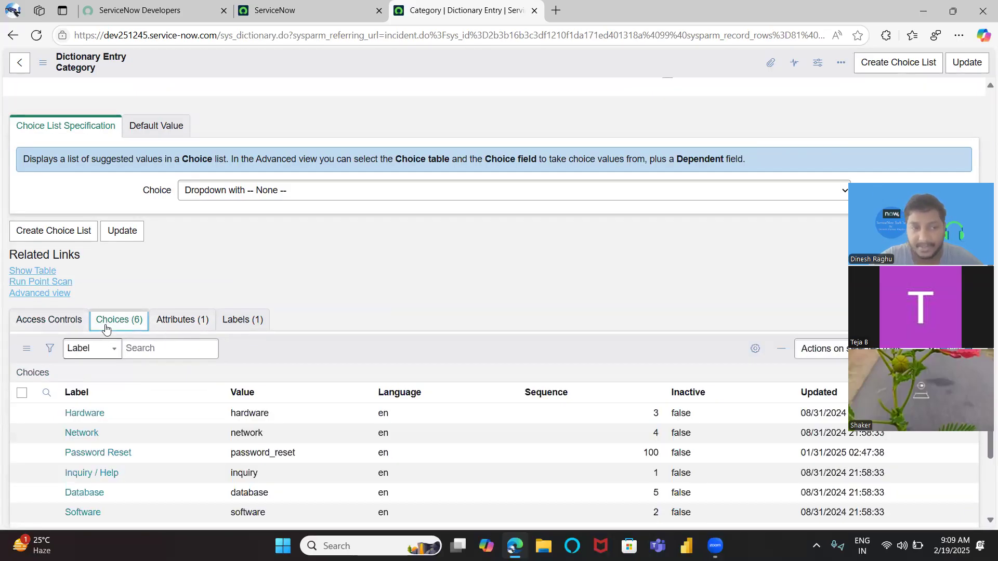
pyautogui.scroll(-2, 213, 298)
pyautogui.scroll(4, 283, 219)
pyautogui.click(156, 185)
pyautogui.click(96, 185)
pyautogui.scroll(-3, 253, 315)
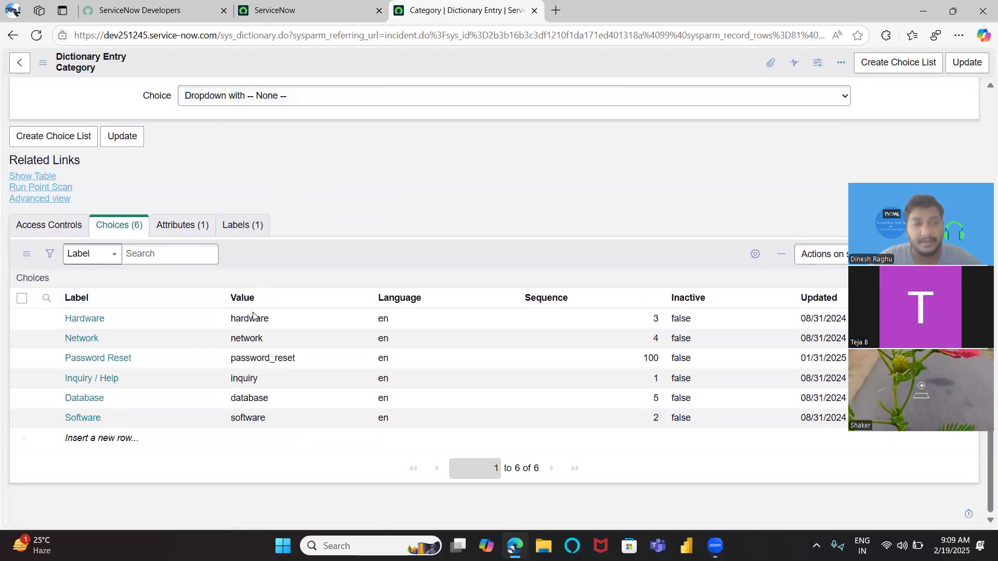
pyautogui.scroll(2, 253, 312)
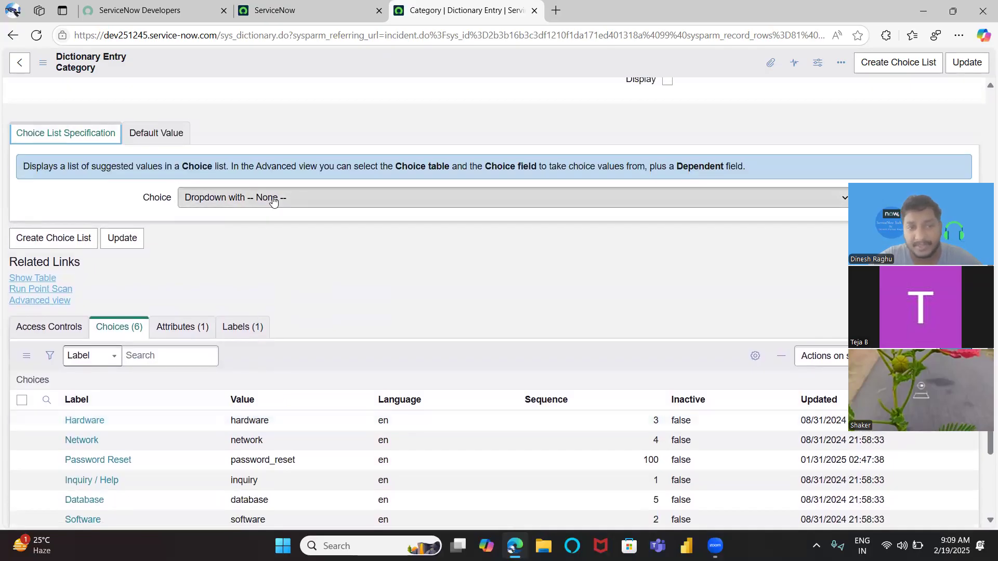
# Switch to the ServiceNow home tab
pyautogui.click(335, 13)
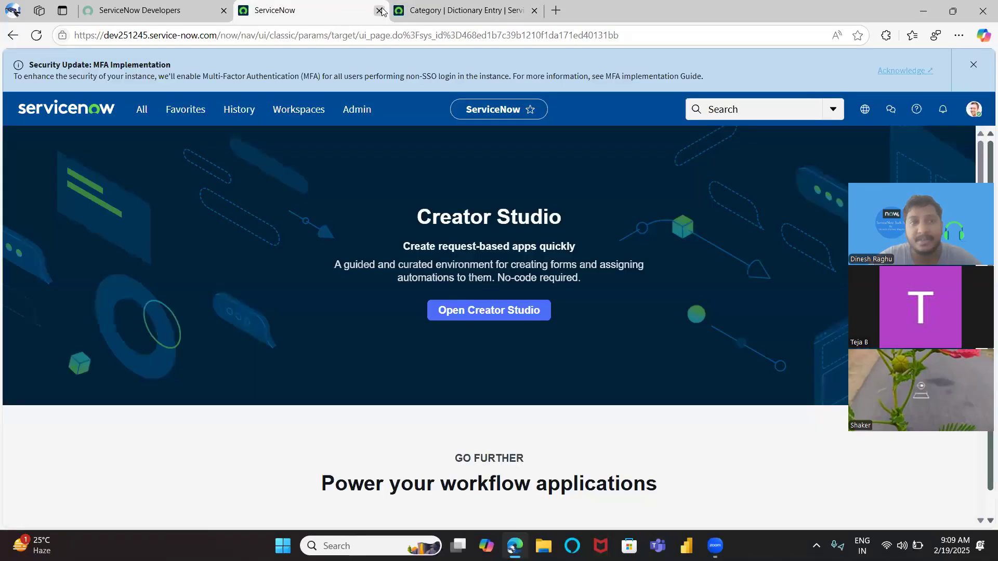
# Open the incident INC0010015 in a new tab and review its Category options
pyautogui.click(439, 10)
pyautogui.middleClick(12, 37)
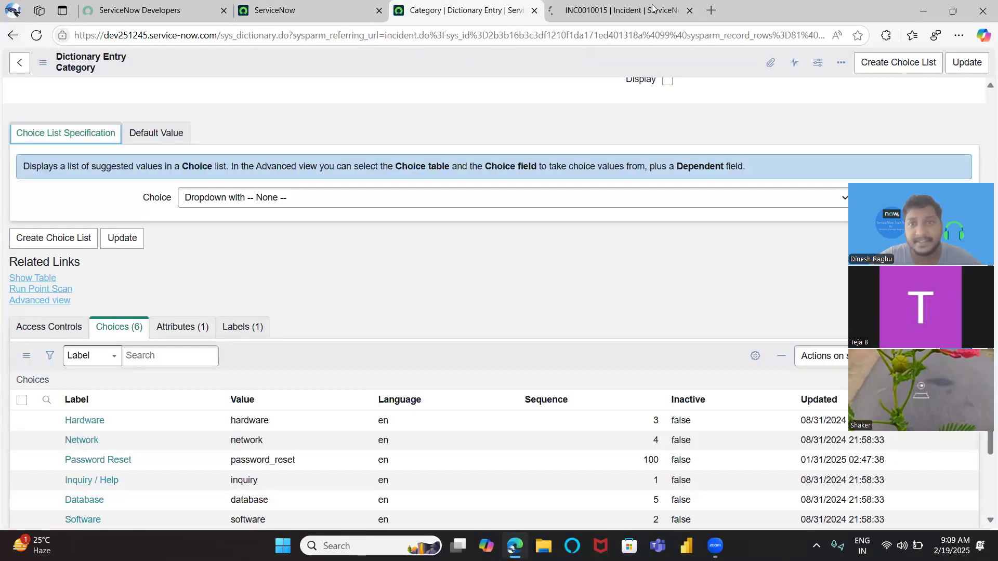
pyautogui.click(649, 10)
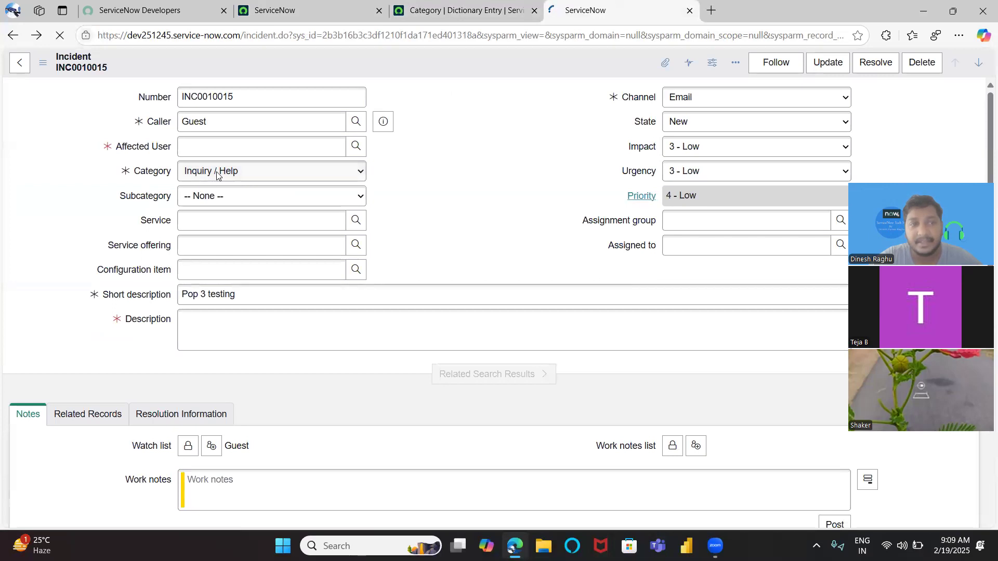
pyautogui.click(223, 174)
pyautogui.click(222, 174)
pyautogui.click(223, 172)
pyautogui.click(217, 192)
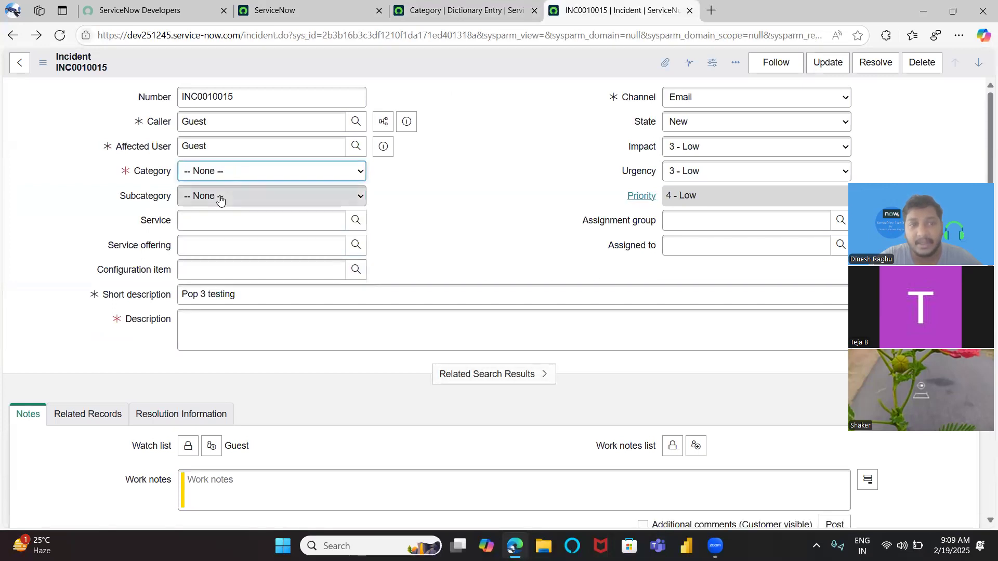
# Examine the Category field's default value and its Choices related list in the dictionary entry
pyautogui.click(466, 10)
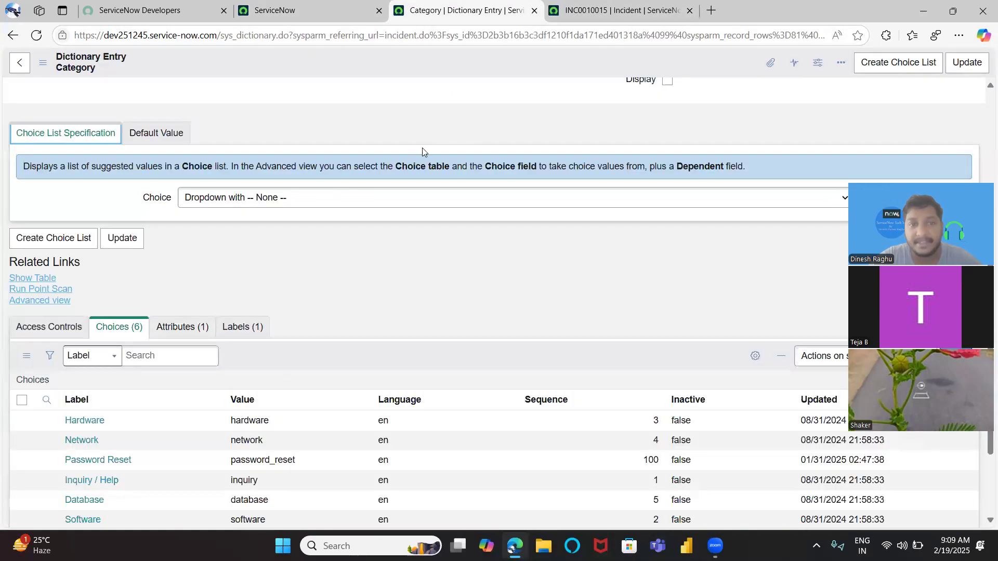
pyautogui.click(150, 131)
pyautogui.click(117, 208)
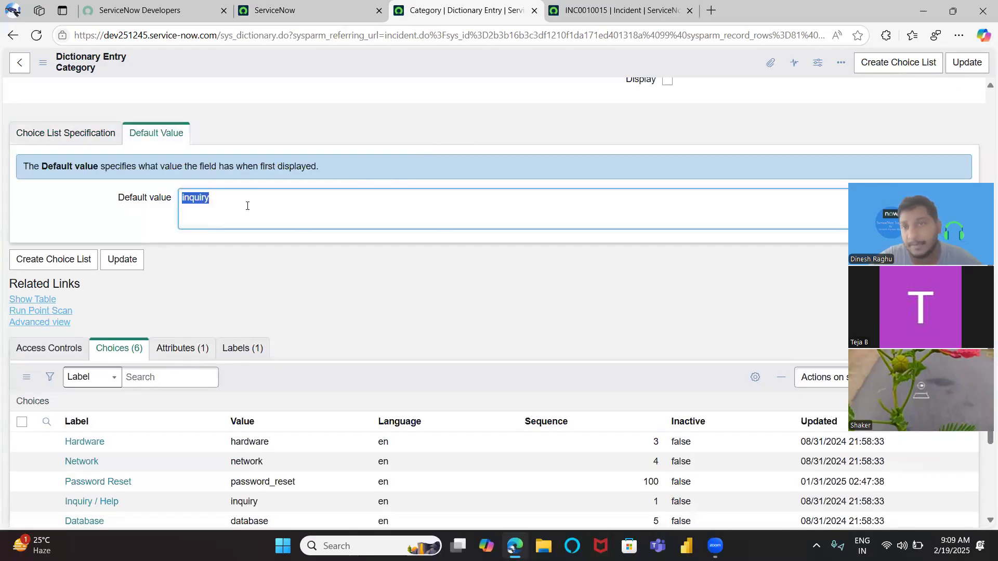
pyautogui.click(359, 249)
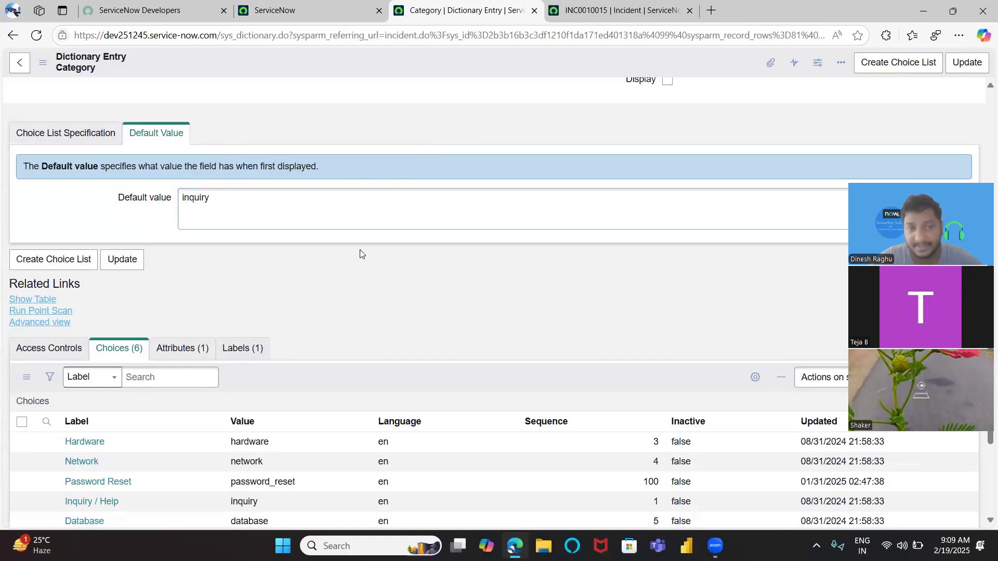
pyautogui.scroll(-3, 359, 249)
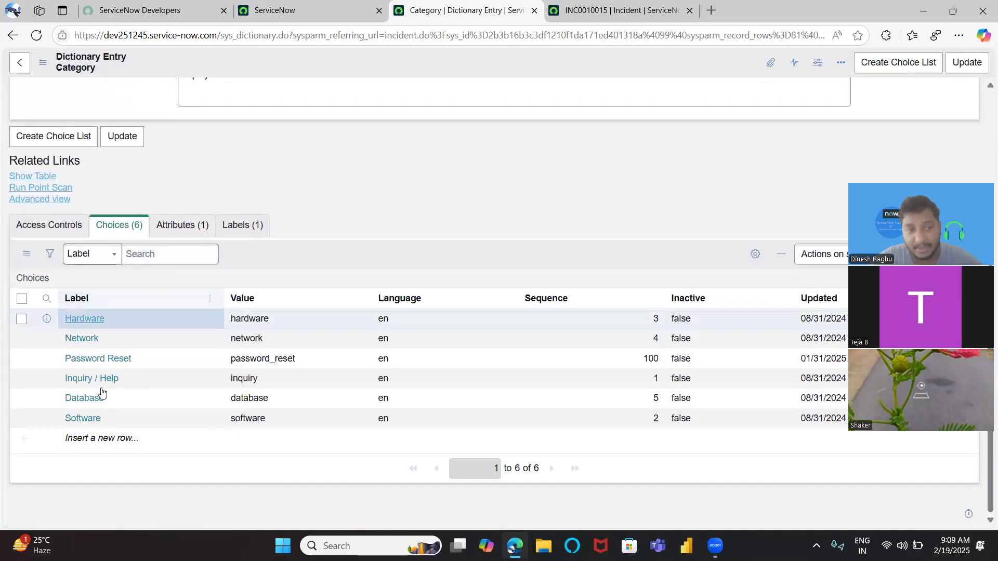
# Compare the incident's Category options with the dictionary entry's list of choices
pyautogui.click(613, 12)
pyautogui.click(252, 176)
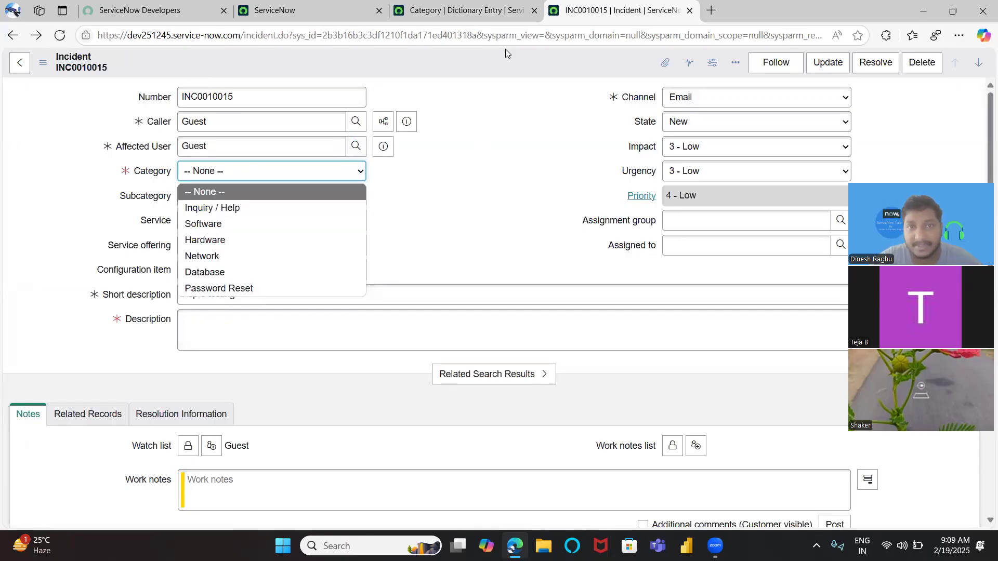
pyautogui.click(459, 14)
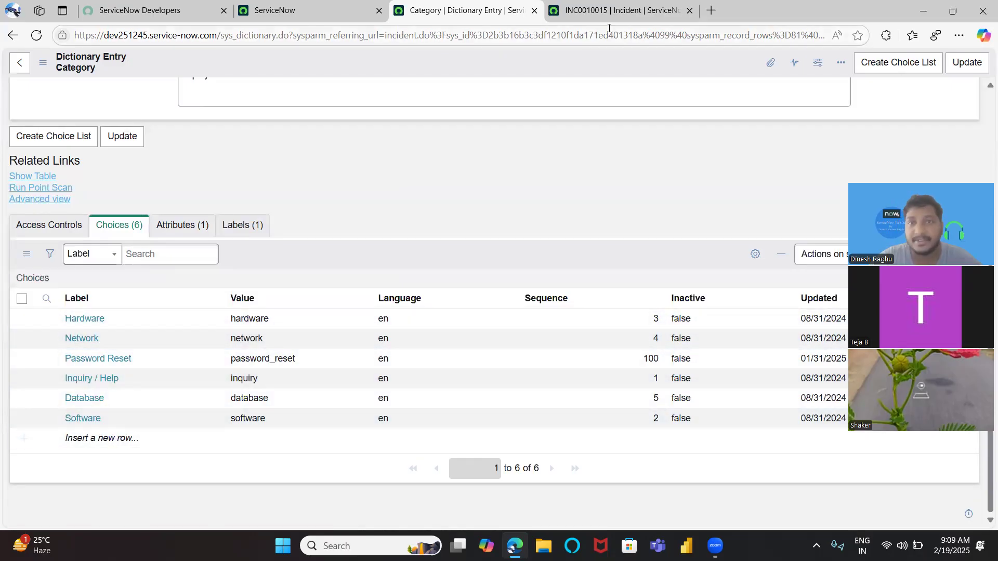
pyautogui.click(616, 10)
pyautogui.click(274, 177)
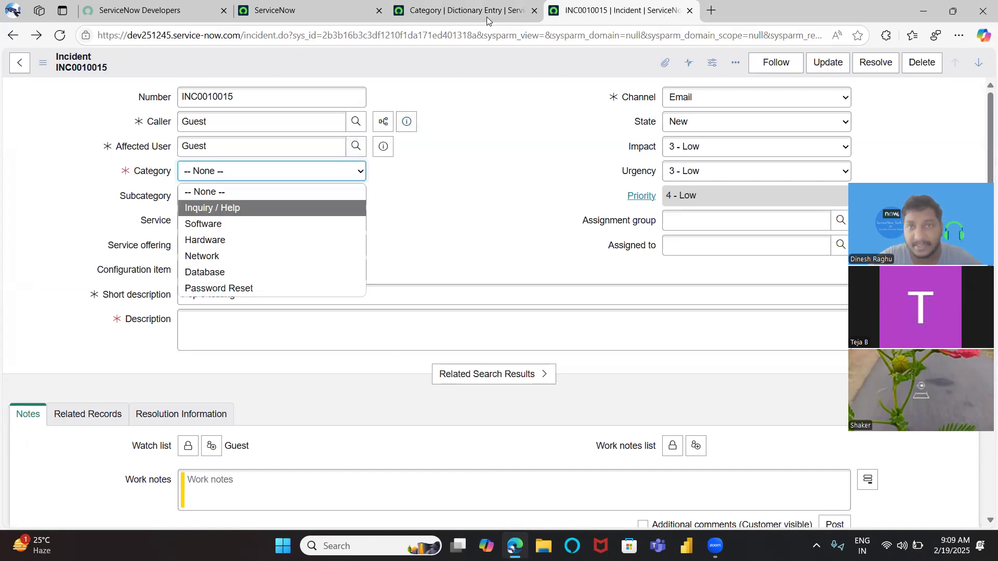
pyautogui.click(465, 11)
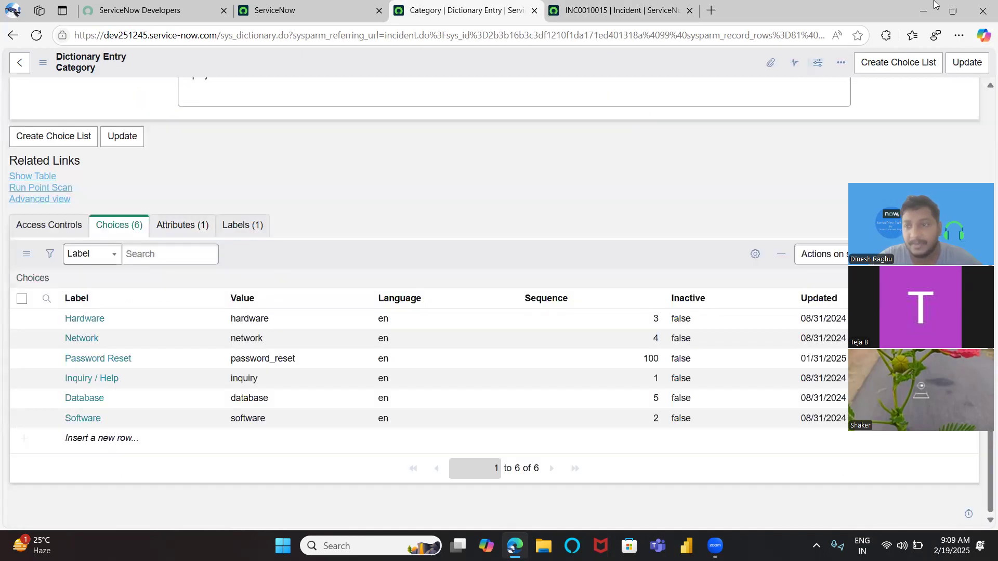
pyautogui.moveTo(909, 158); pyautogui.dragTo(934, 1)
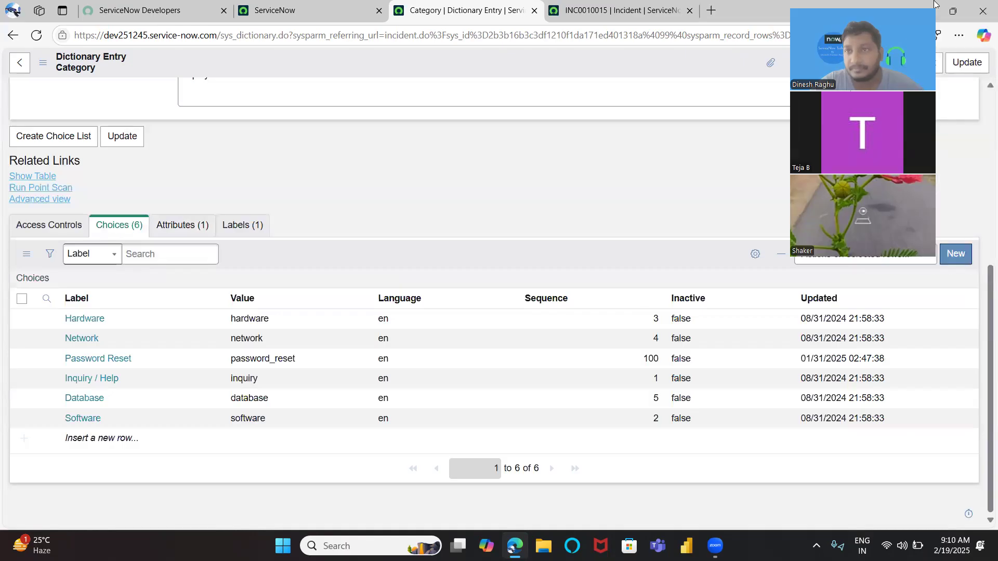
# Start a new Category choice and label it ServiceNow session
pyautogui.click(951, 253)
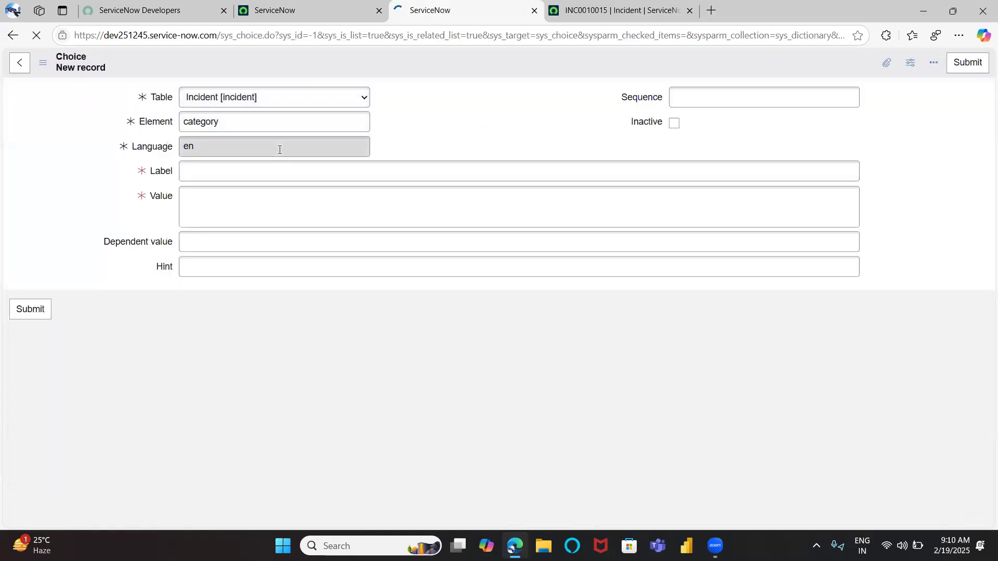
pyautogui.click(247, 177)
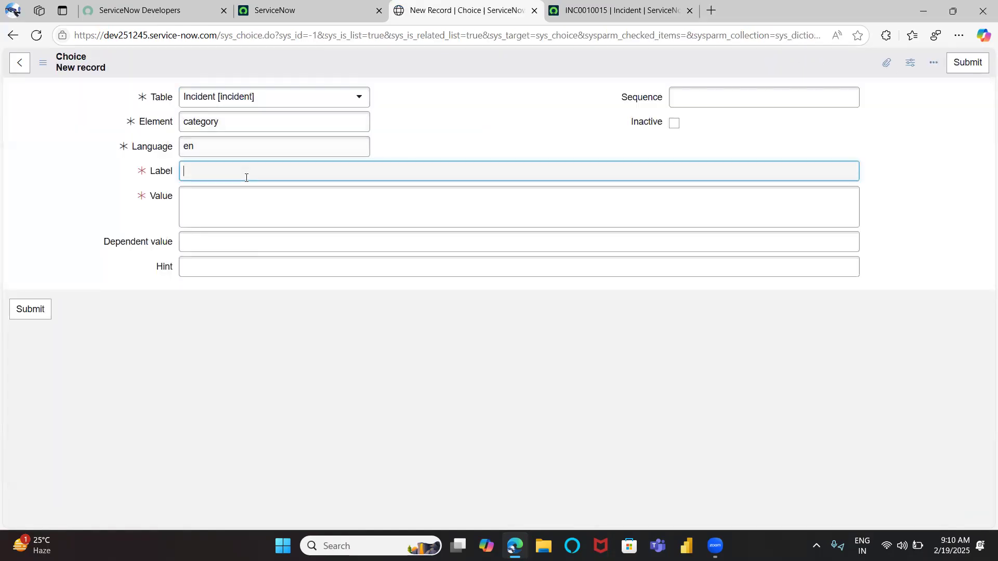
pyautogui.write('TEST session')
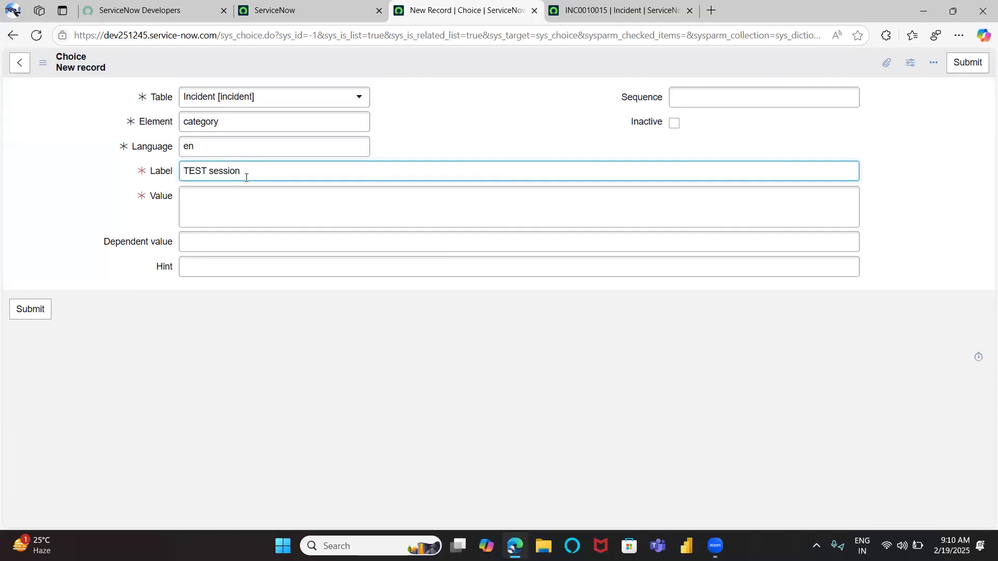
pyautogui.moveTo(213, 171); pyautogui.dragTo(147, 177)
pyautogui.write('ServiceNow s')
# Set the new choice's value to servicenow_session and submit it
pyautogui.click(200, 202)
pyautogui.write('servicen')
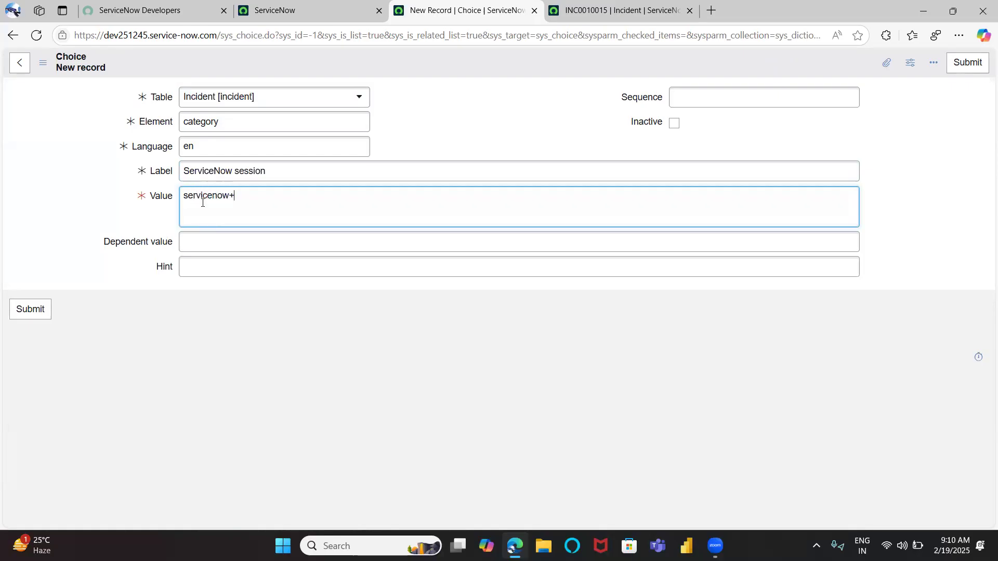
pyautogui.write('ow_session')
pyautogui.doubleClick(201, 195)
pyautogui.click(352, 409)
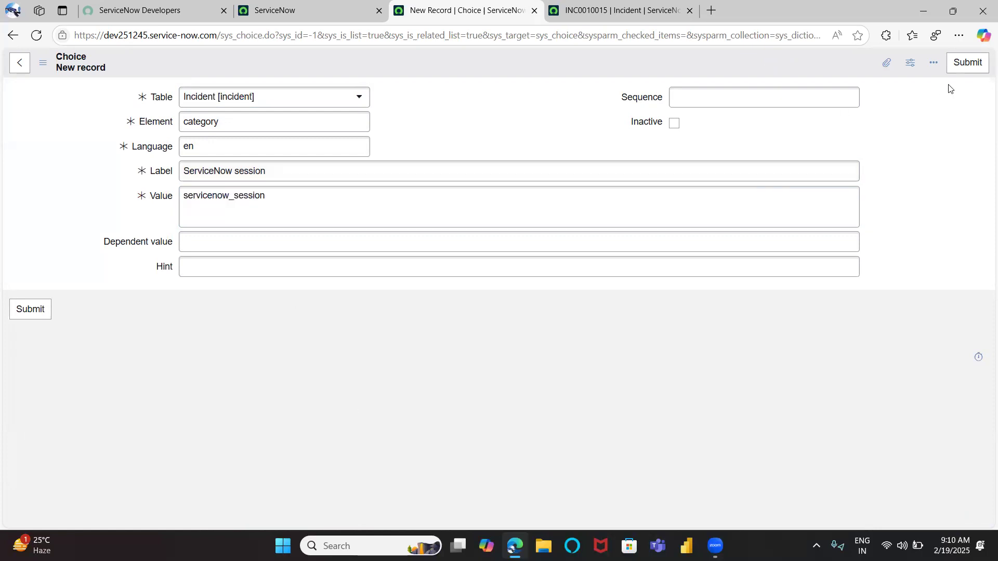
pyautogui.click(966, 63)
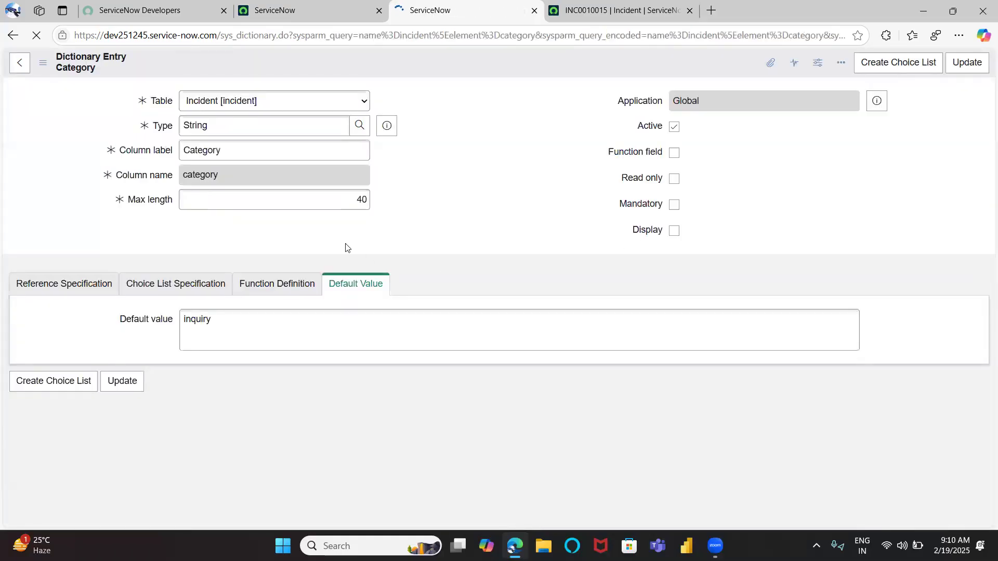
# Rename the new choice's label to ServiceNow Session in the Choices list
pyautogui.scroll(-6, 164, 200)
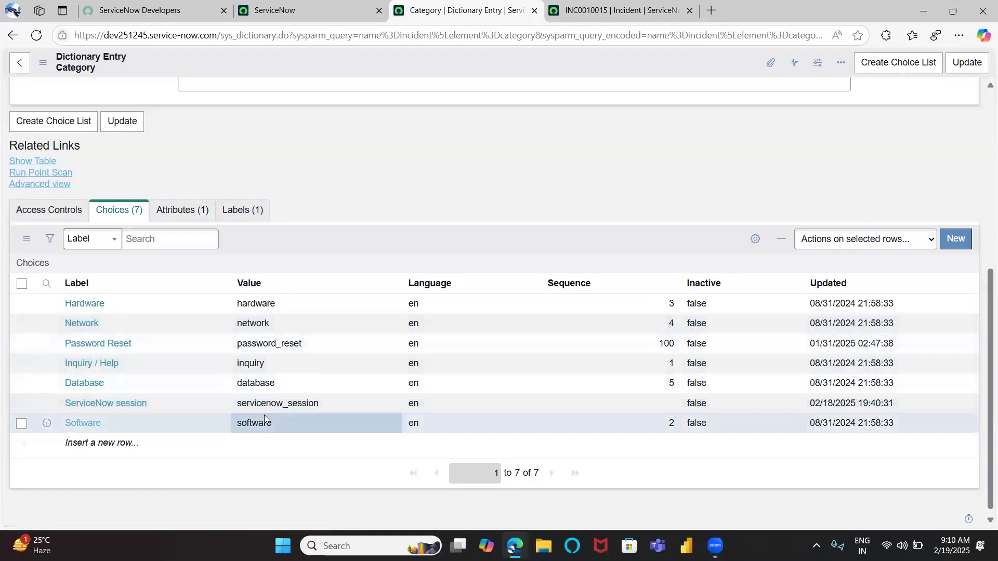
pyautogui.click(177, 398)
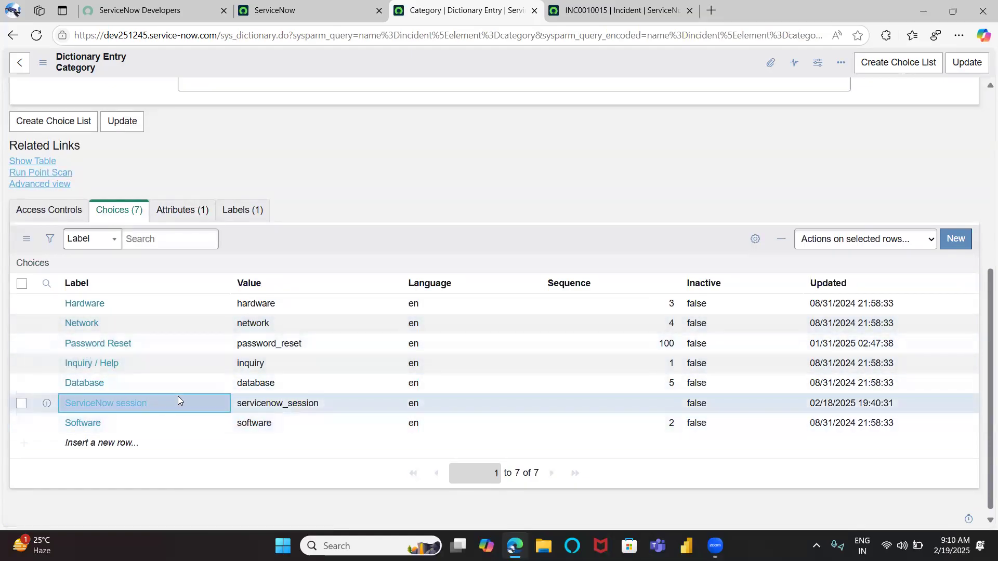
pyautogui.click(127, 407)
pyautogui.click(127, 408)
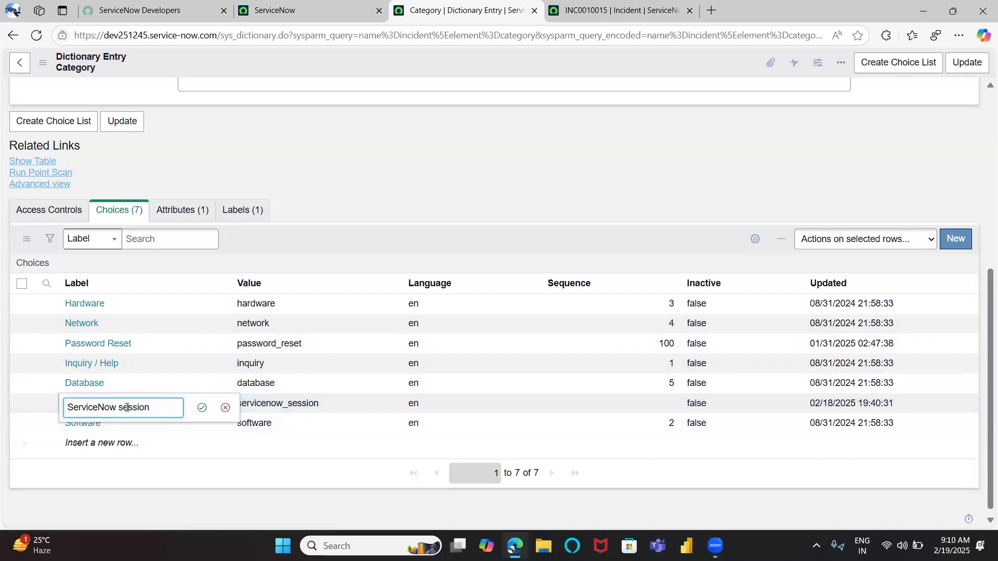
pyautogui.press('BackSpace')
pyautogui.write('S')
pyautogui.click(202, 407)
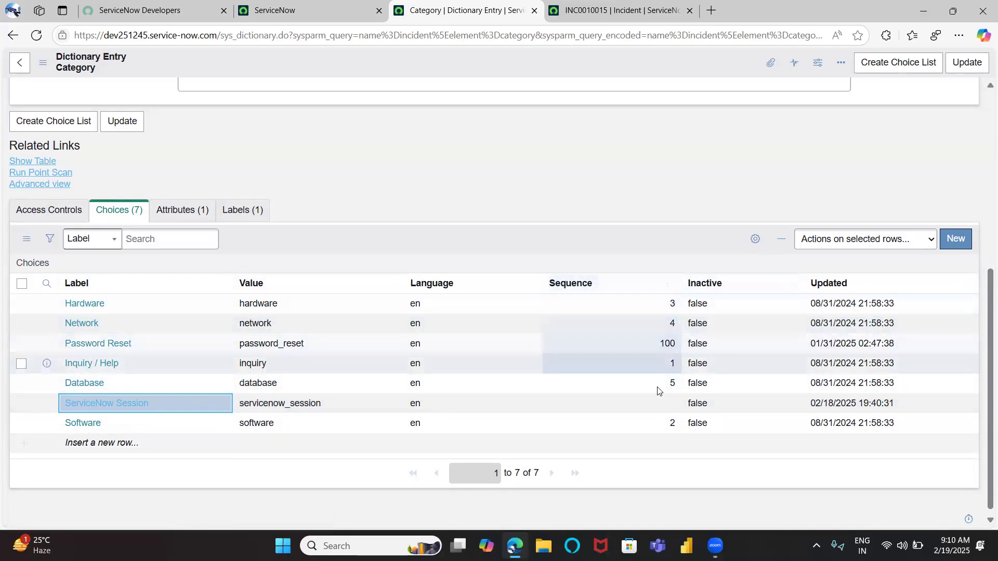
# Check the incident's Category options for the new choice
pyautogui.click(291, 10)
pyautogui.click(613, 11)
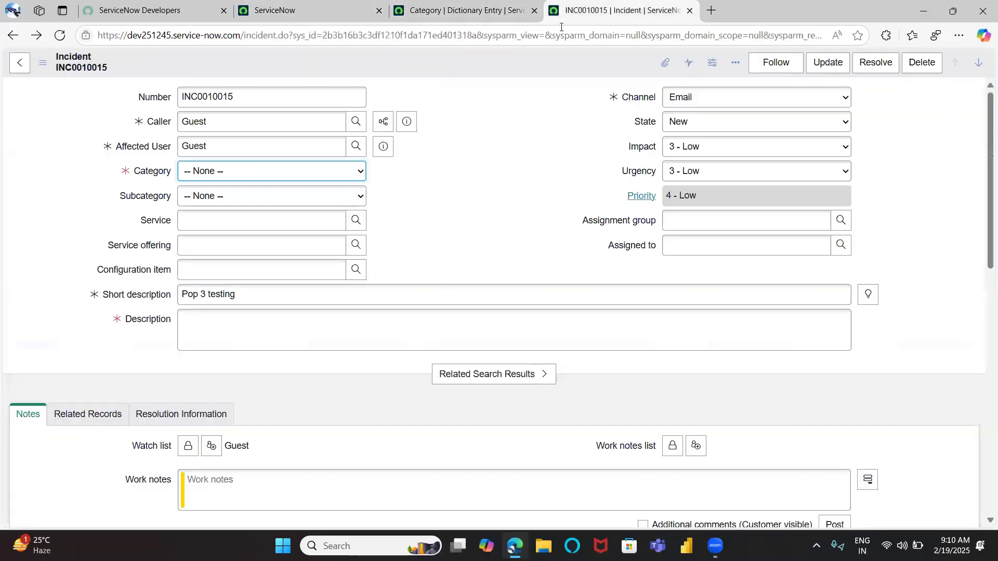
pyautogui.click(220, 173)
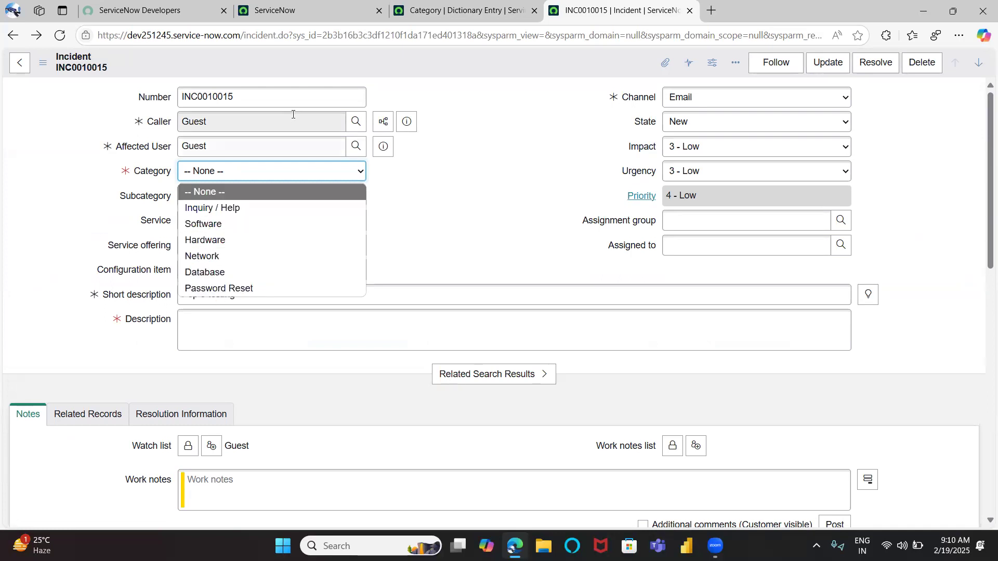
pyautogui.click(439, 13)
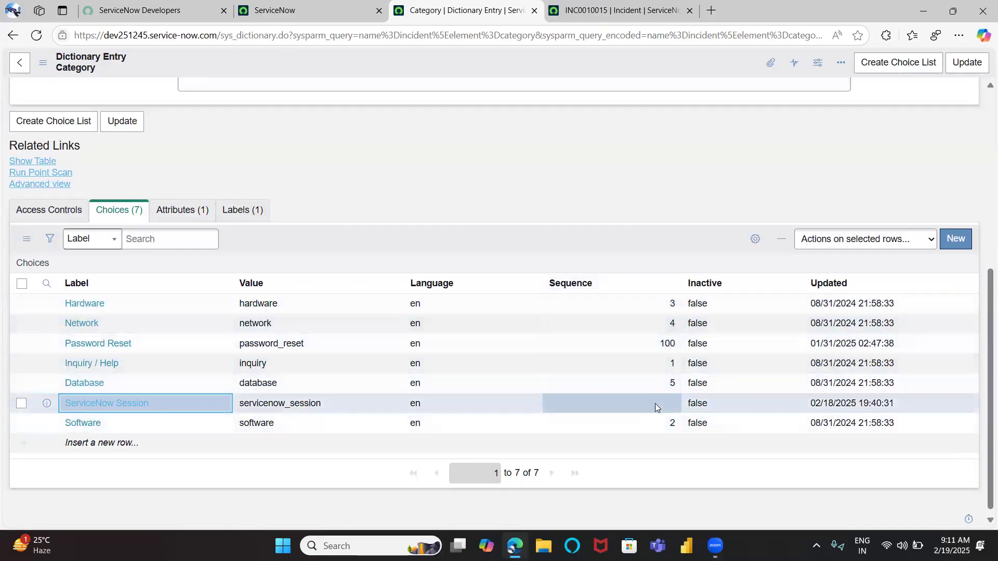
# Sort the Choices list by Sequence, trying descending and then ascending order
pyautogui.click(668, 283)
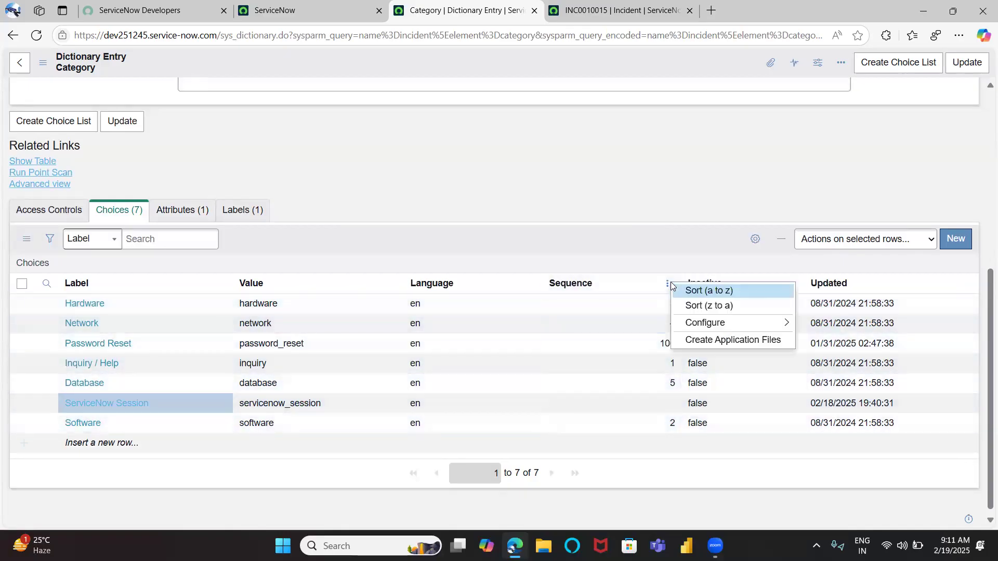
pyautogui.click(686, 291)
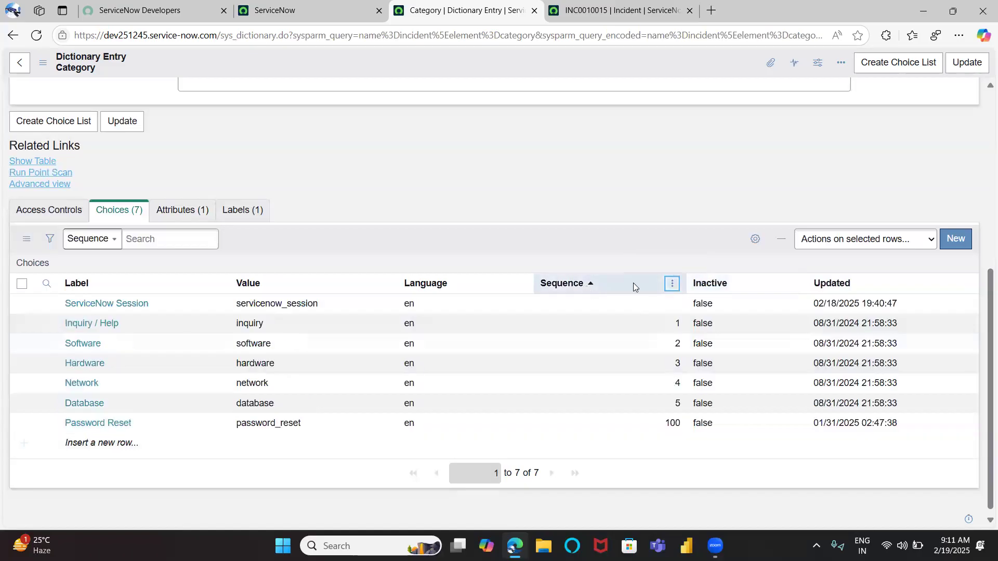
pyautogui.click(672, 284)
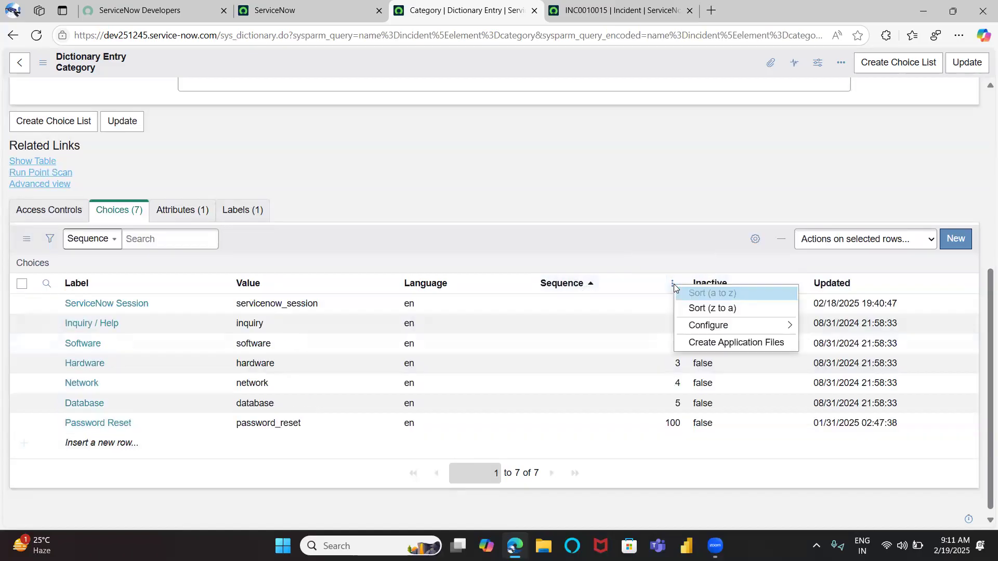
pyautogui.click(635, 219)
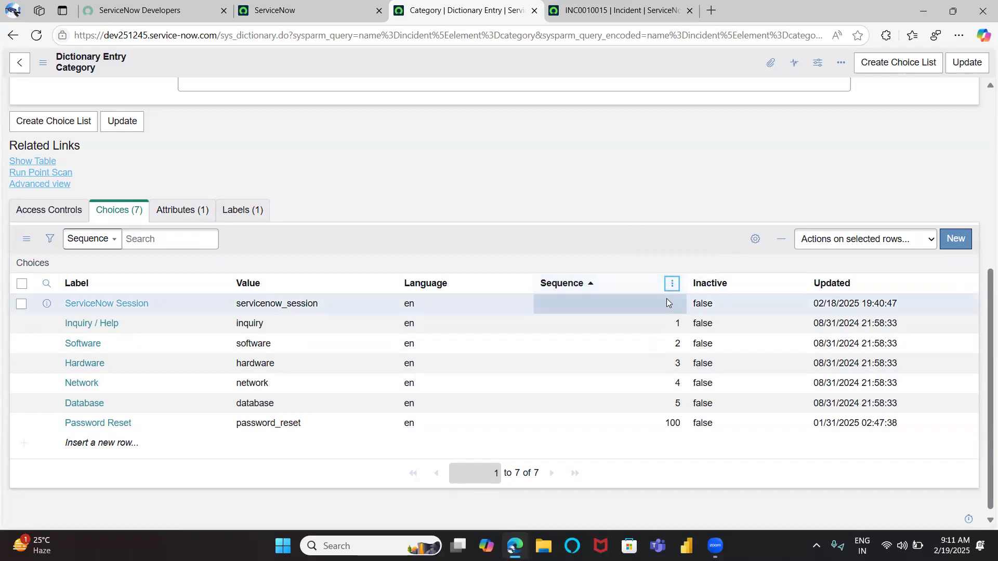
pyautogui.click(673, 284)
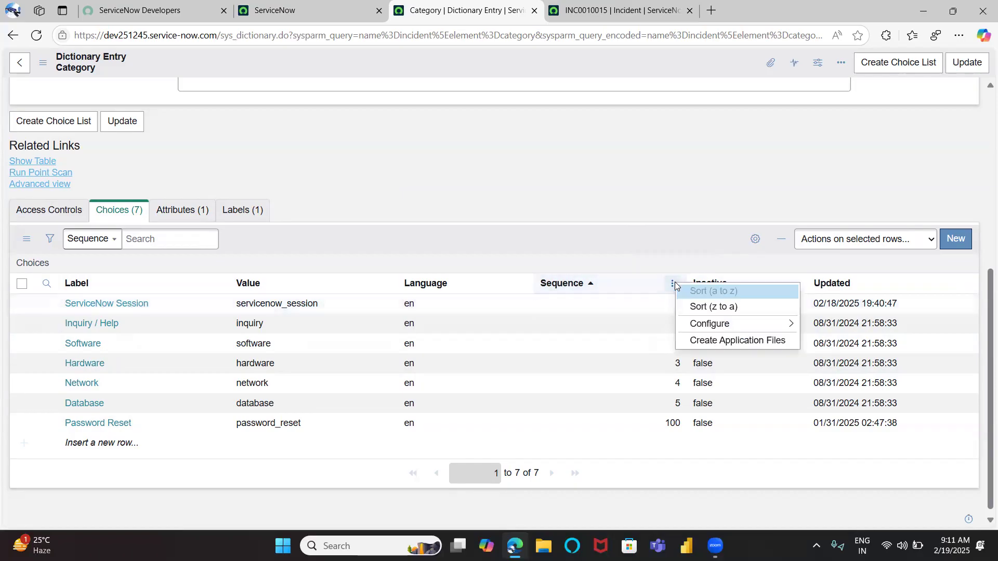
pyautogui.click(692, 308)
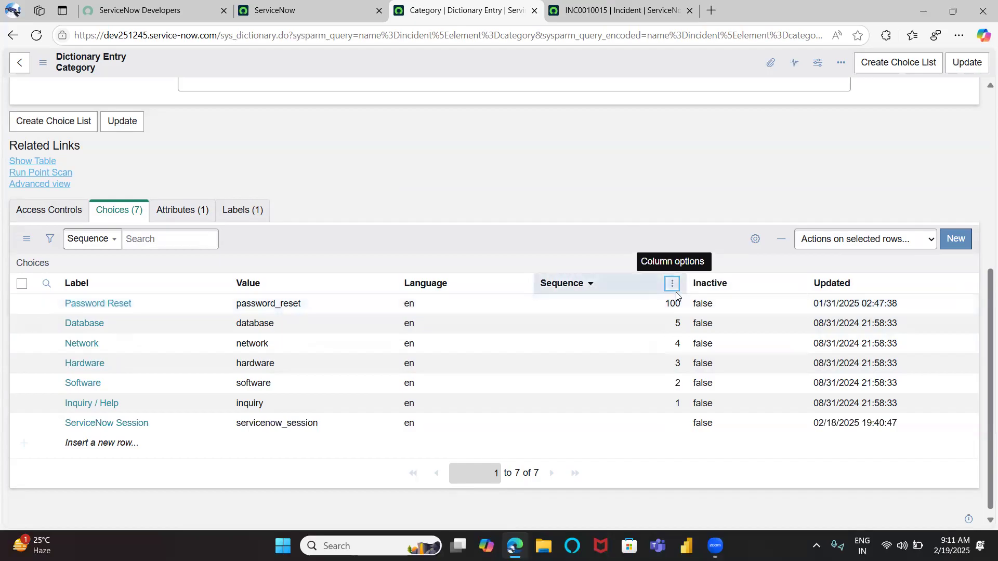
pyautogui.click(672, 284)
pyautogui.click(678, 299)
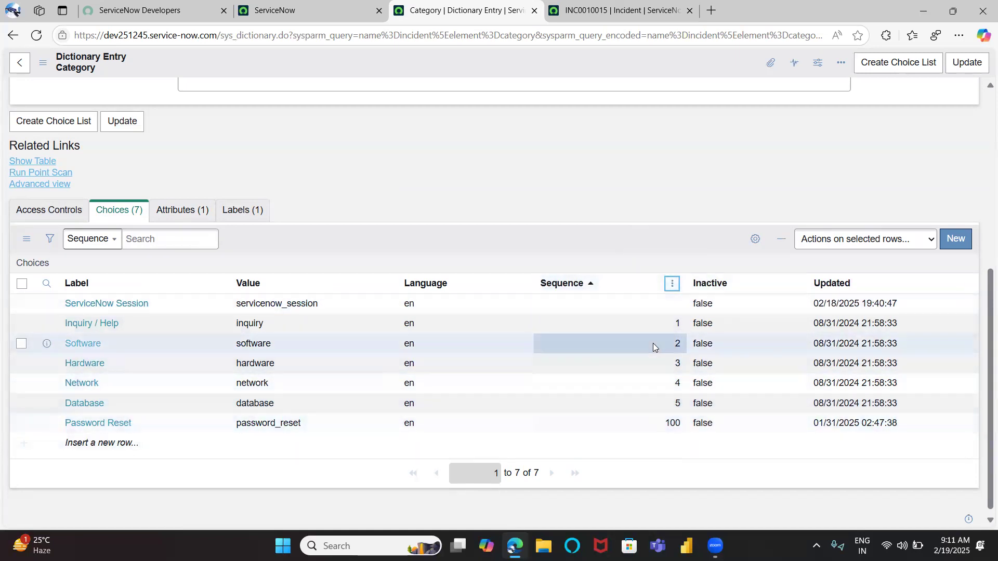
# Set the ServiceNow Session choice's sequence to 6
pyautogui.doubleClick(660, 308)
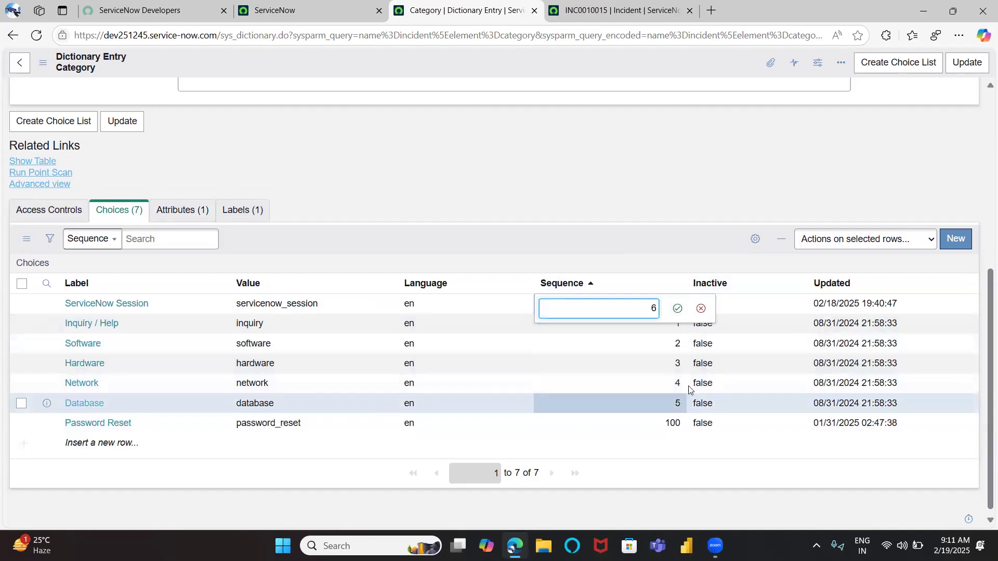
pyautogui.press('Return')
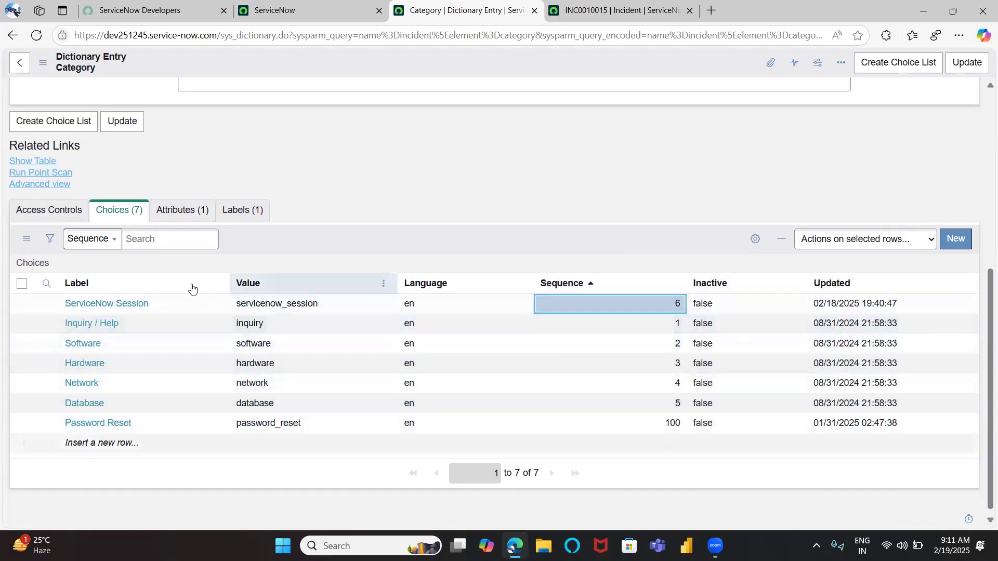
pyautogui.click(32, 264)
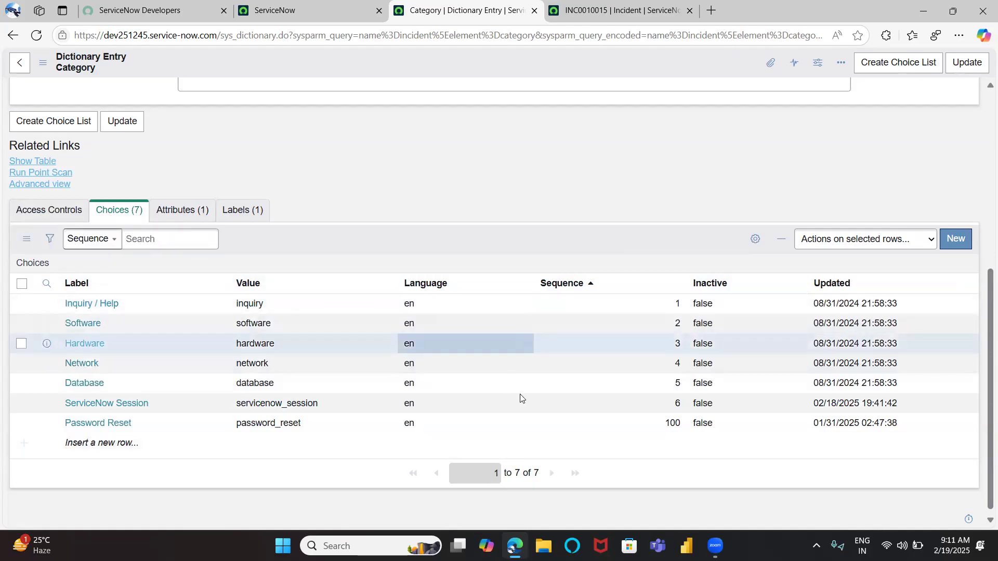
# Reload the incident form and check which Subcategory options appear for the ServiceNow Session category
pyautogui.click(628, 7)
pyautogui.press('F5')
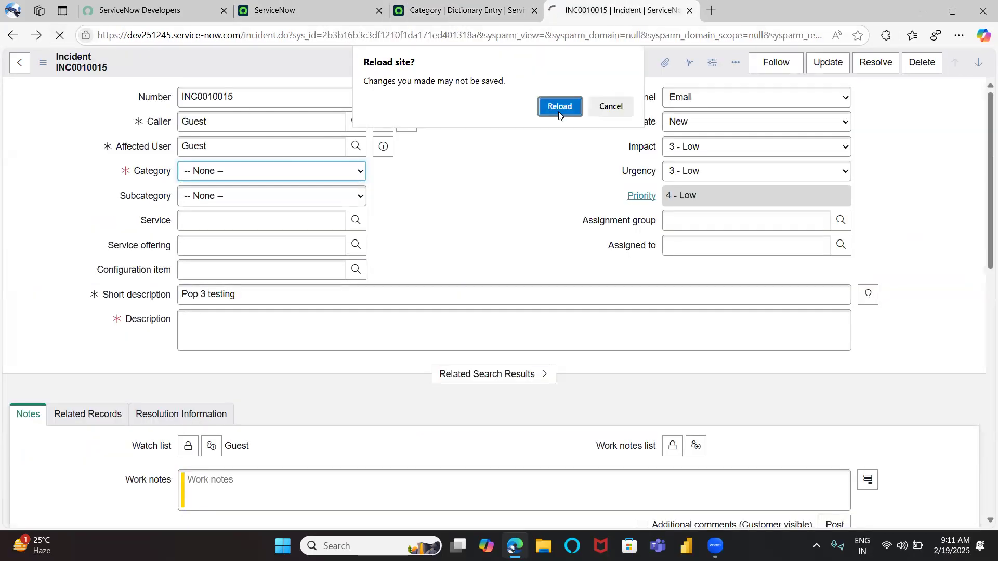
pyautogui.click(559, 111)
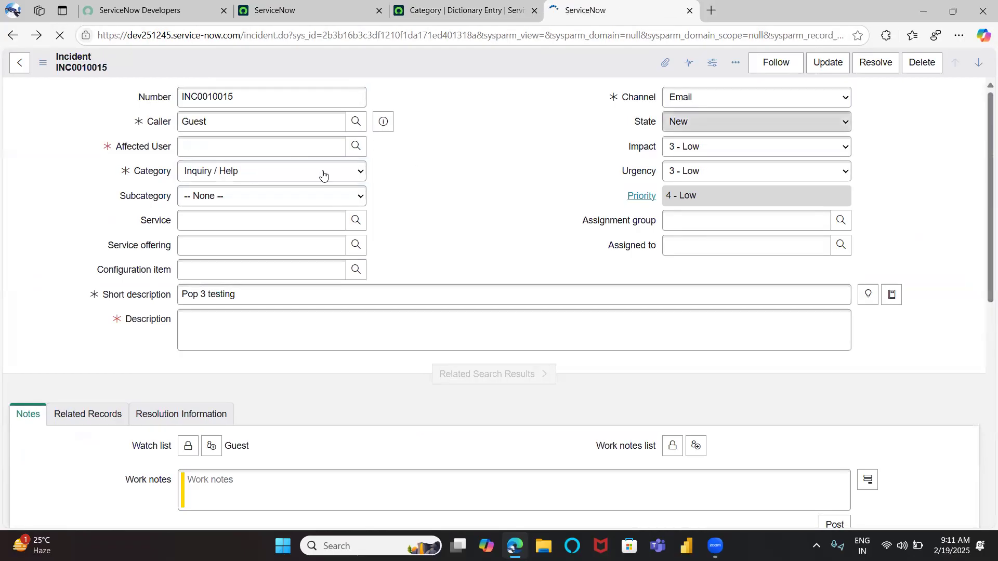
pyautogui.click(305, 173)
pyautogui.click(305, 175)
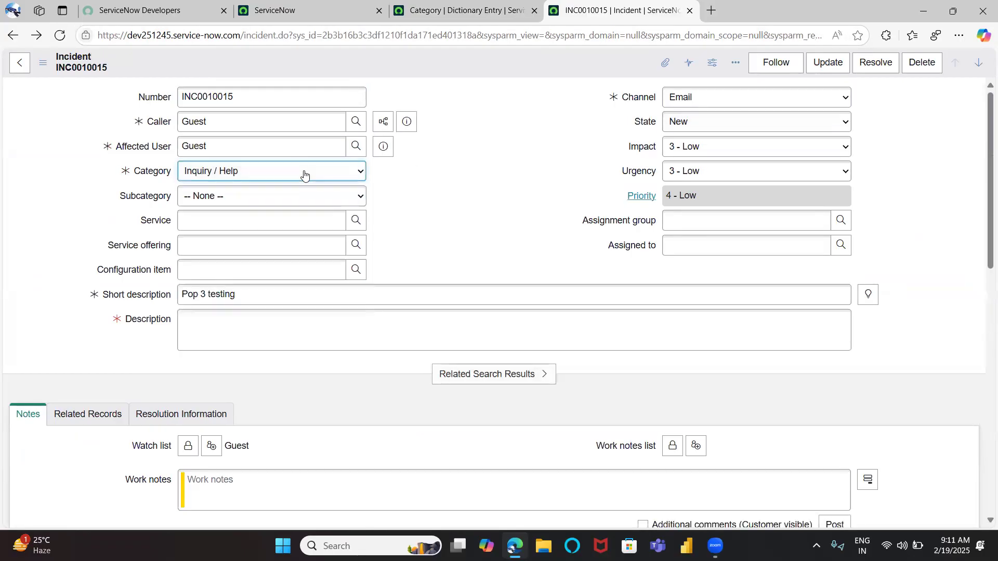
pyautogui.click(305, 174)
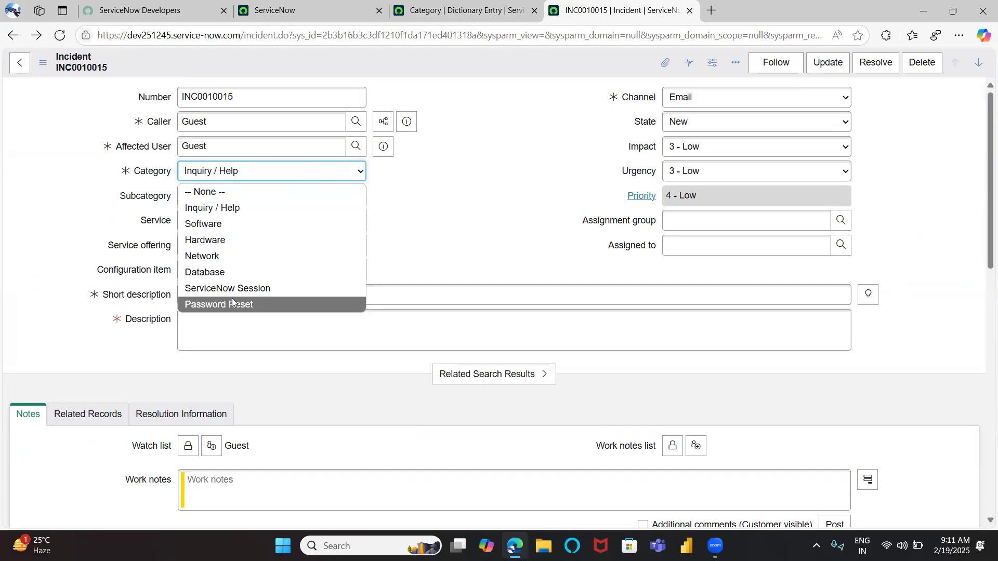
pyautogui.click(250, 289)
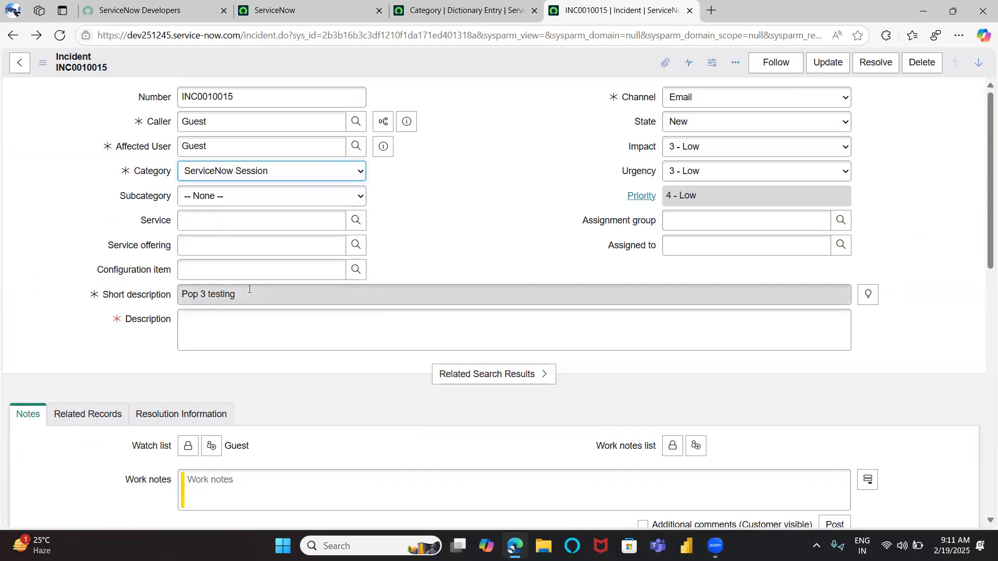
pyautogui.click(304, 193)
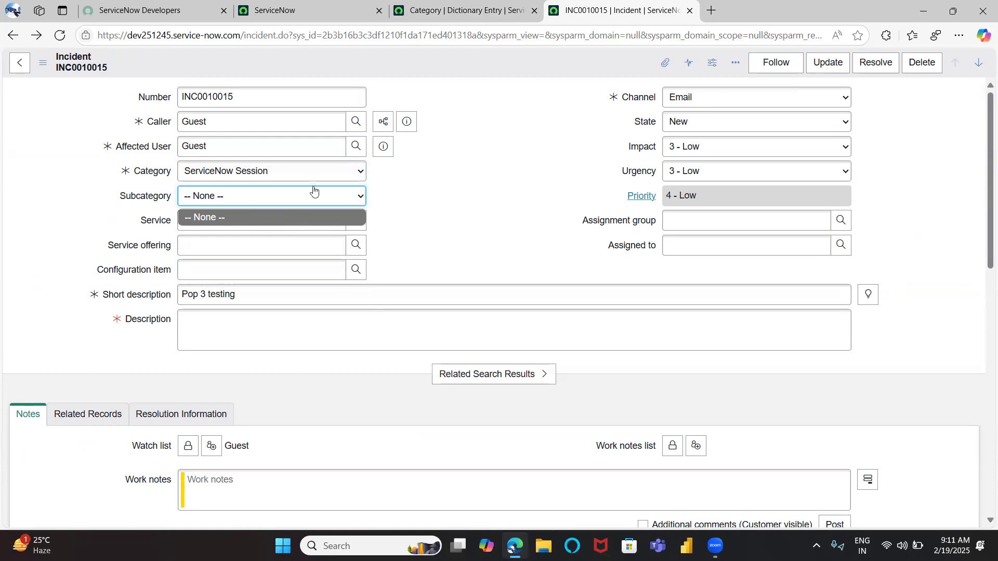
pyautogui.click(434, 210)
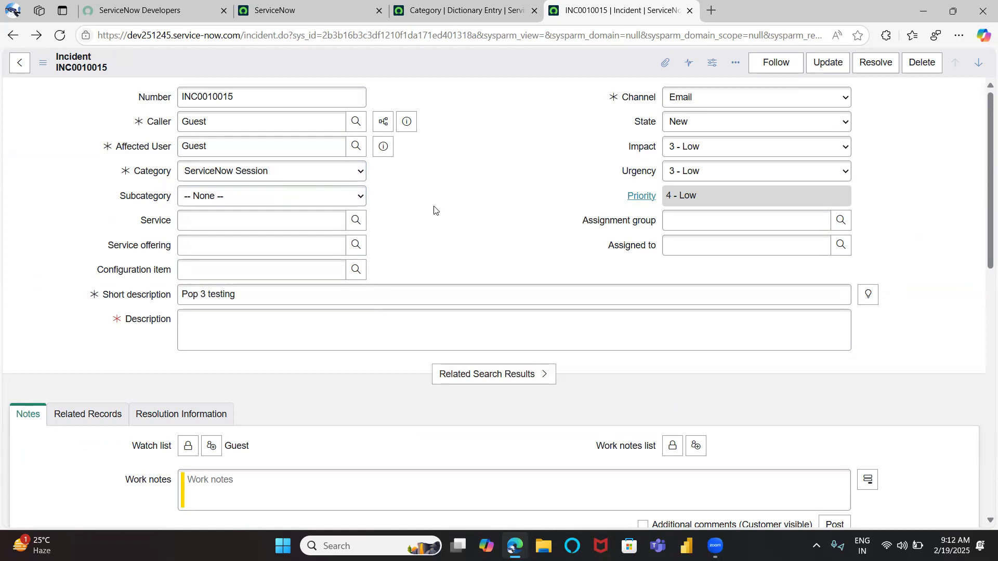
# Duplicate the incident form's browser tab and return to the original tab
pyautogui.rightClick(585, 14)
pyautogui.click(640, 86)
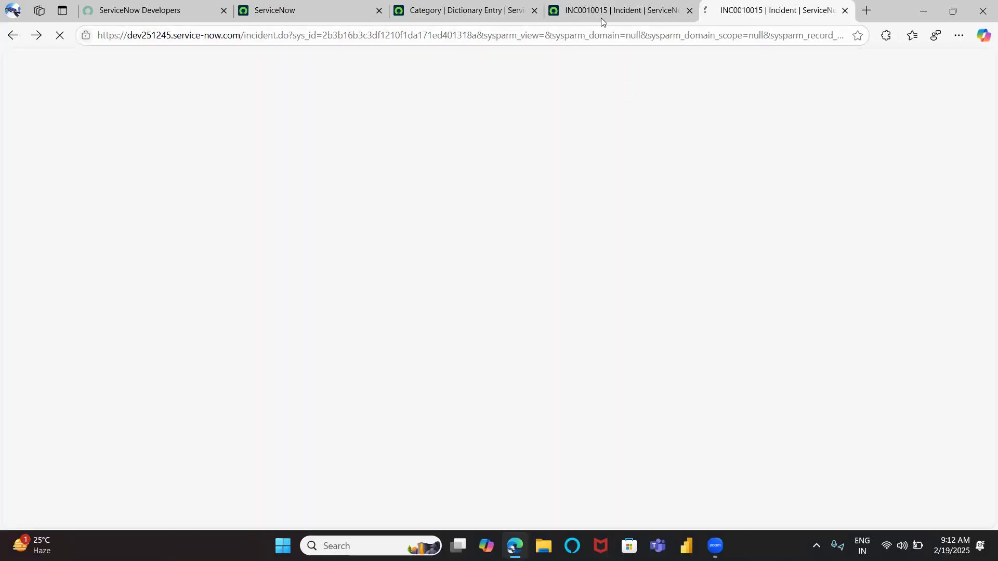
pyautogui.click(601, 16)
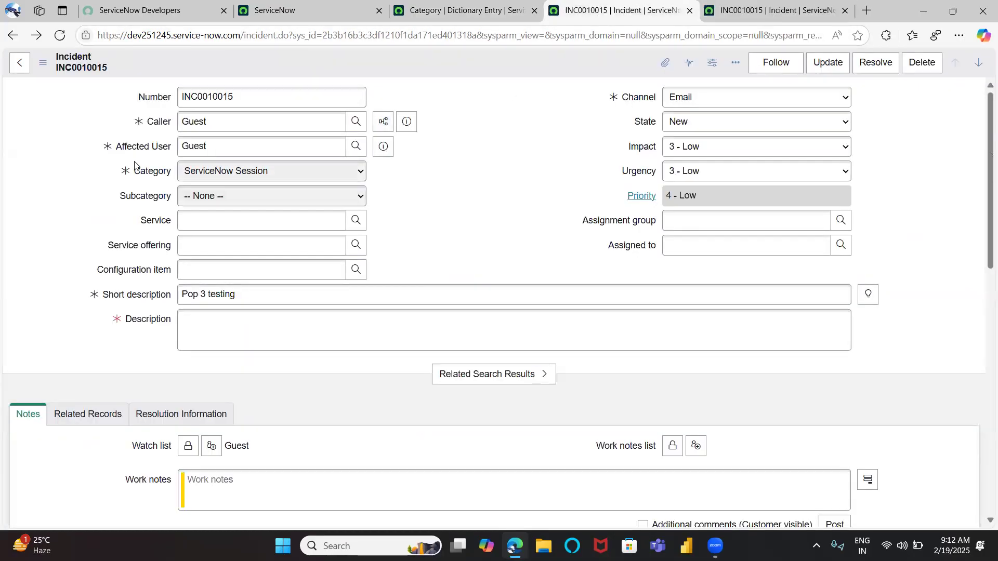
# Open the Subcategory field's dictionary entry from the incident form, leaving the form unsaved
pyautogui.rightClick(163, 197)
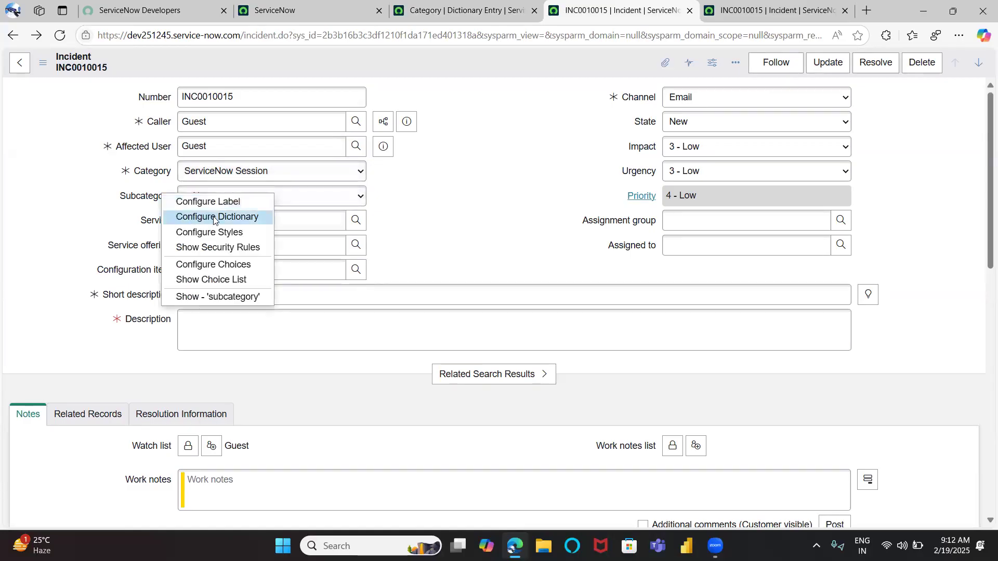
pyautogui.click(136, 202)
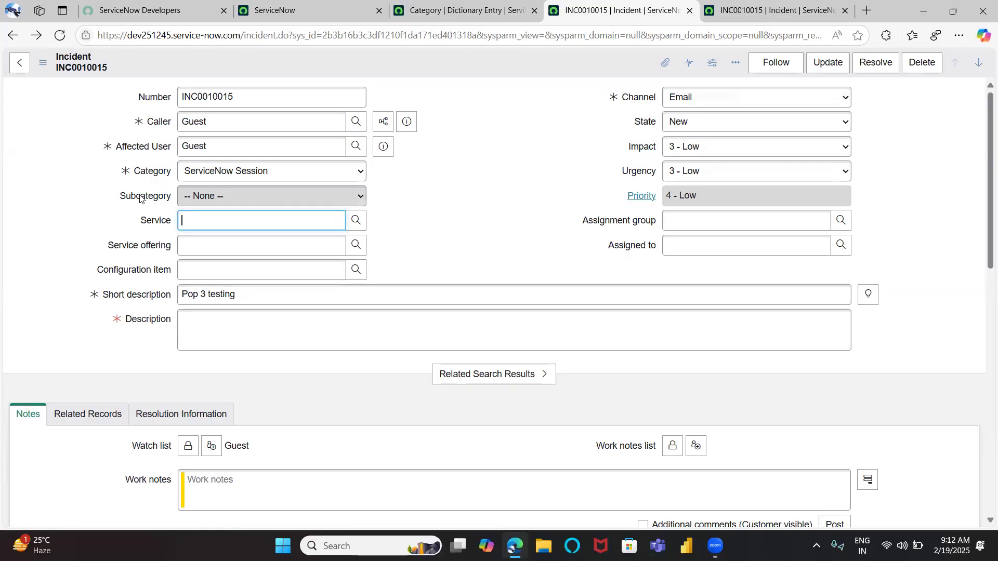
pyautogui.rightClick(141, 198)
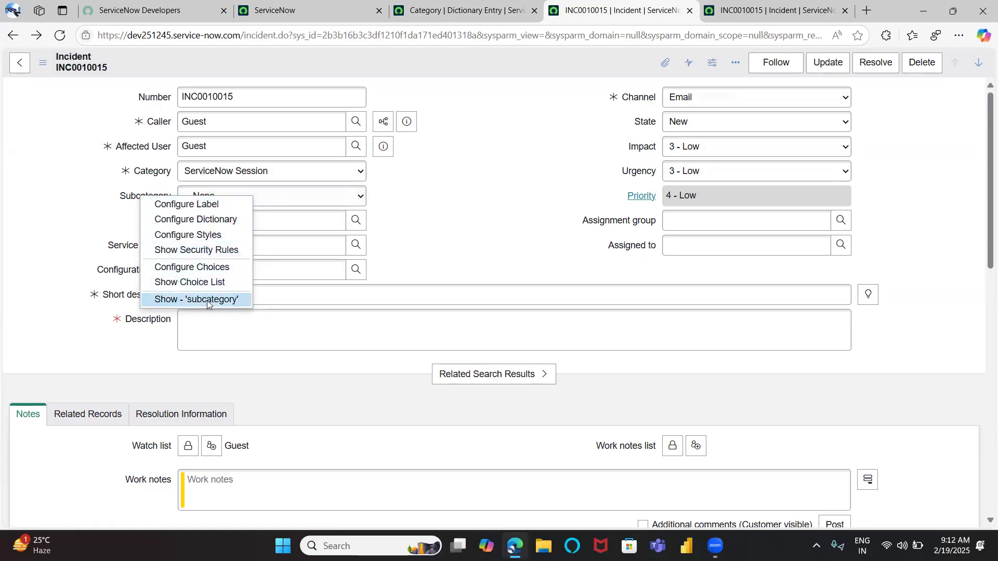
pyautogui.click(534, 168)
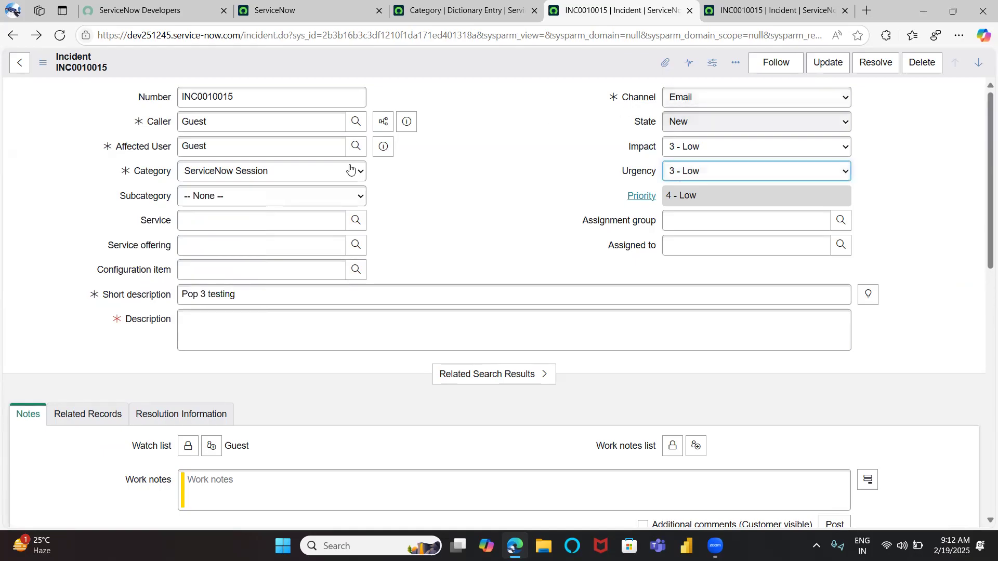
pyautogui.rightClick(165, 194)
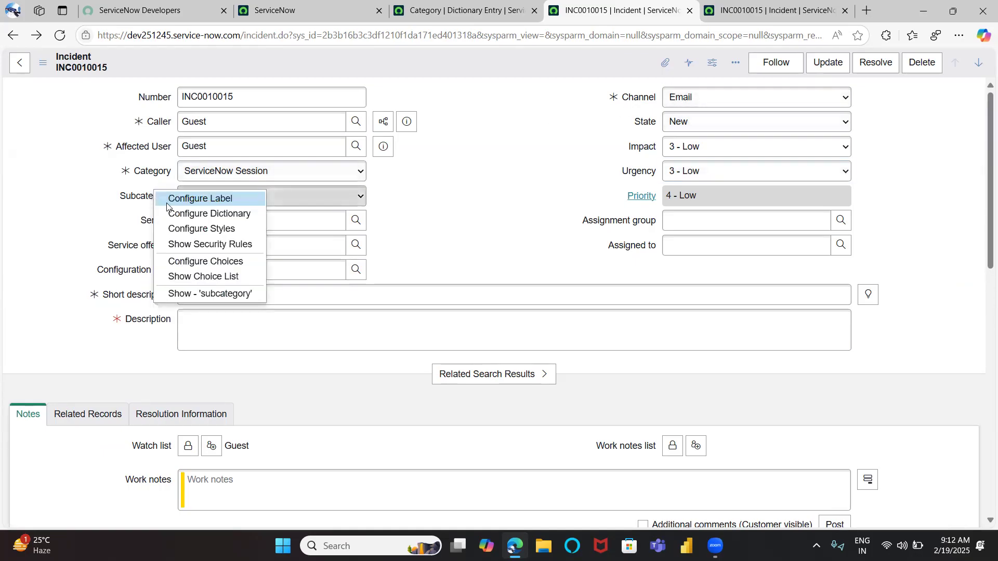
pyautogui.press('Escape')
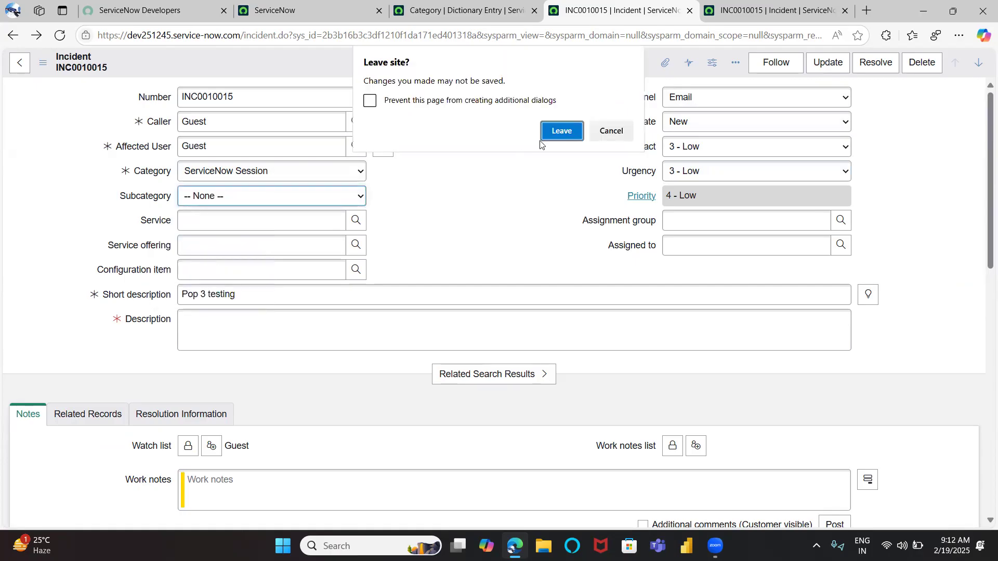
pyautogui.click(549, 138)
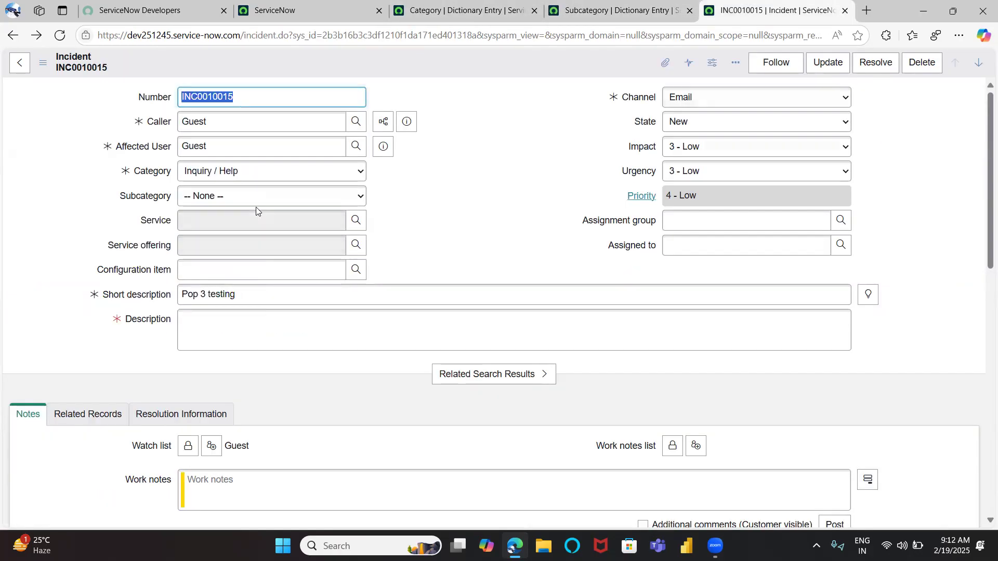
# Review the Subcategory dictionary entry's dependent field settings and its choices list
pyautogui.click(774, 11)
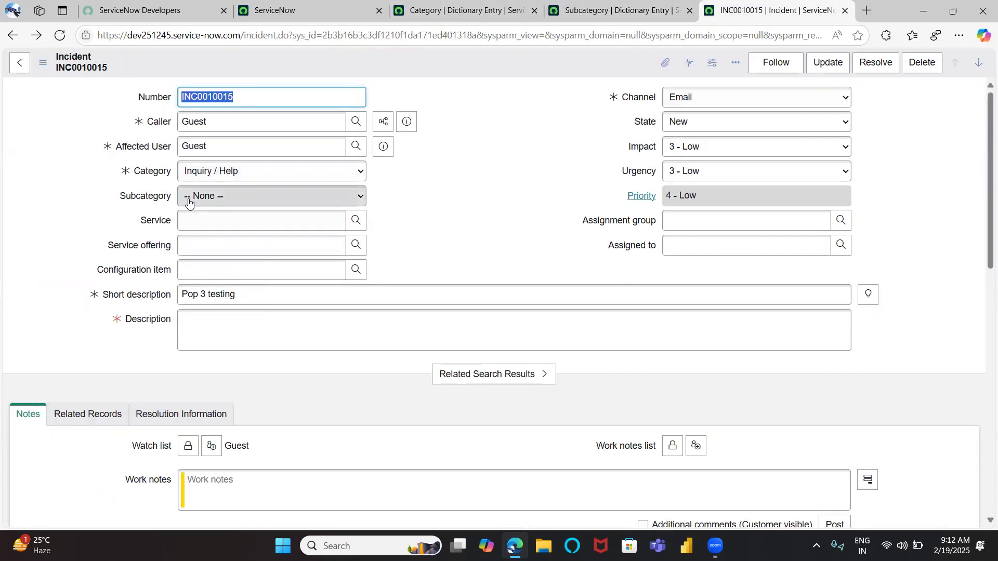
pyautogui.click(576, 16)
pyautogui.click(480, 216)
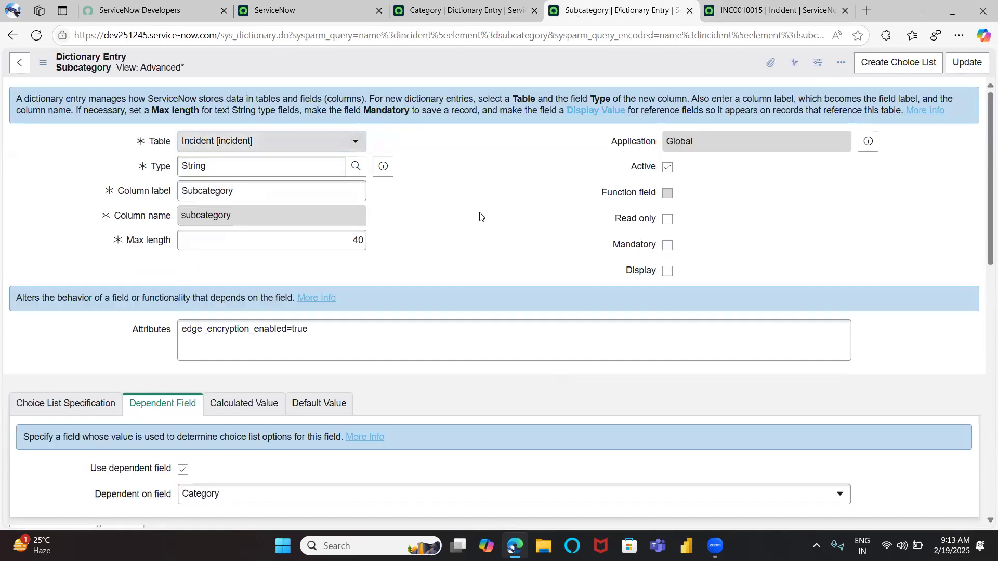
pyautogui.scroll(-2, 479, 212)
pyautogui.scroll(1, 479, 214)
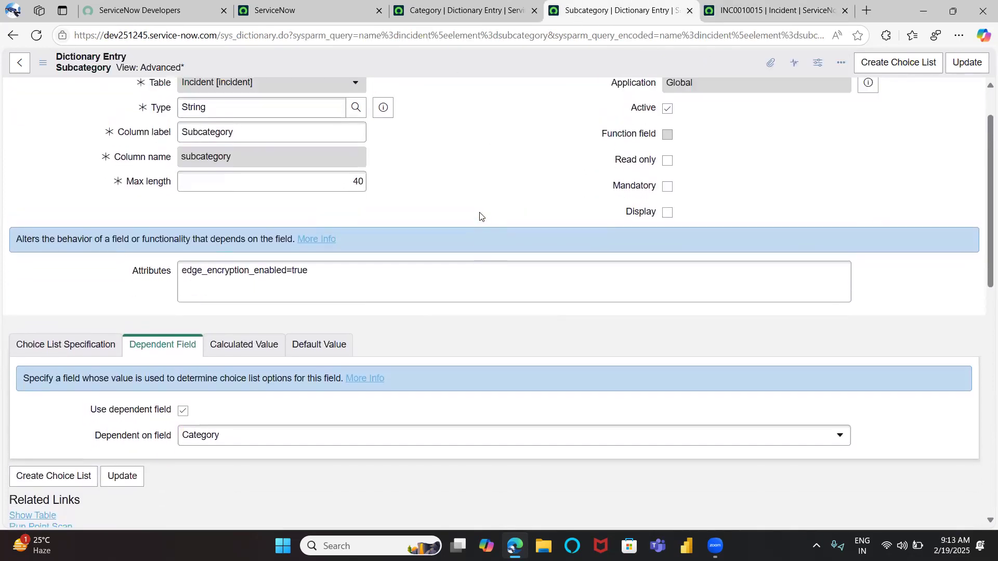
pyautogui.scroll(-5, 394, 179)
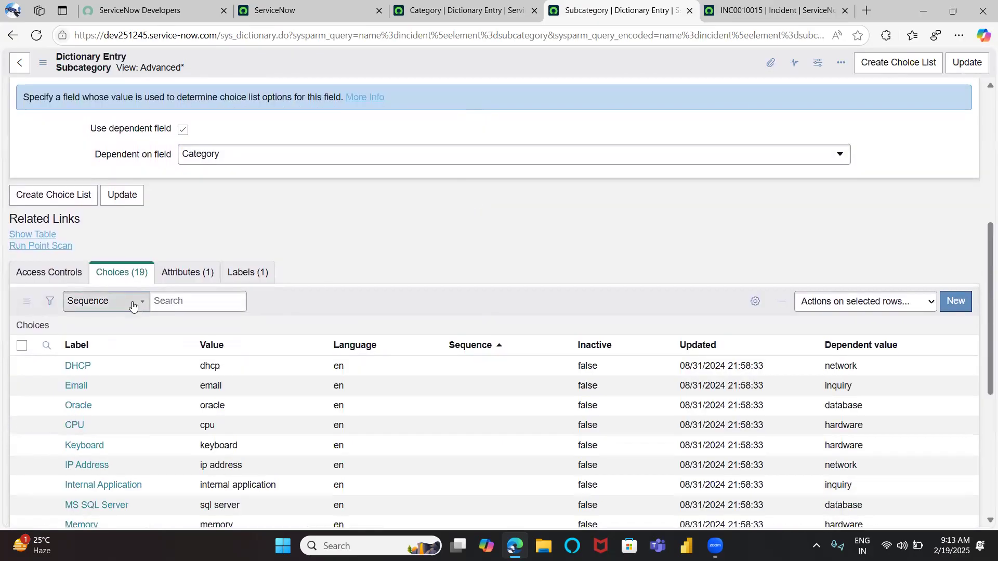
pyautogui.scroll(2, 372, 239)
pyautogui.scroll(1, 372, 239)
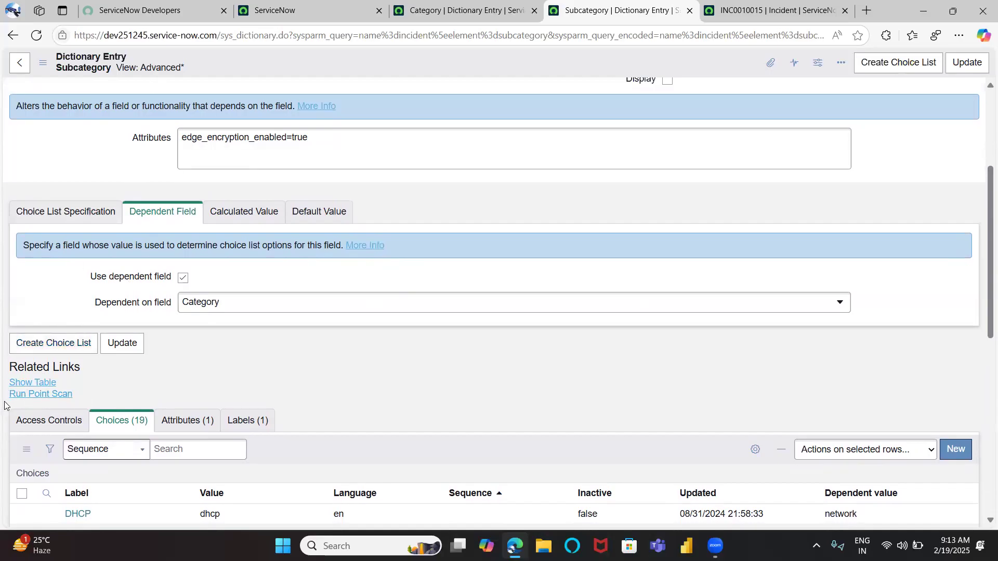
pyautogui.scroll(2, 189, 322)
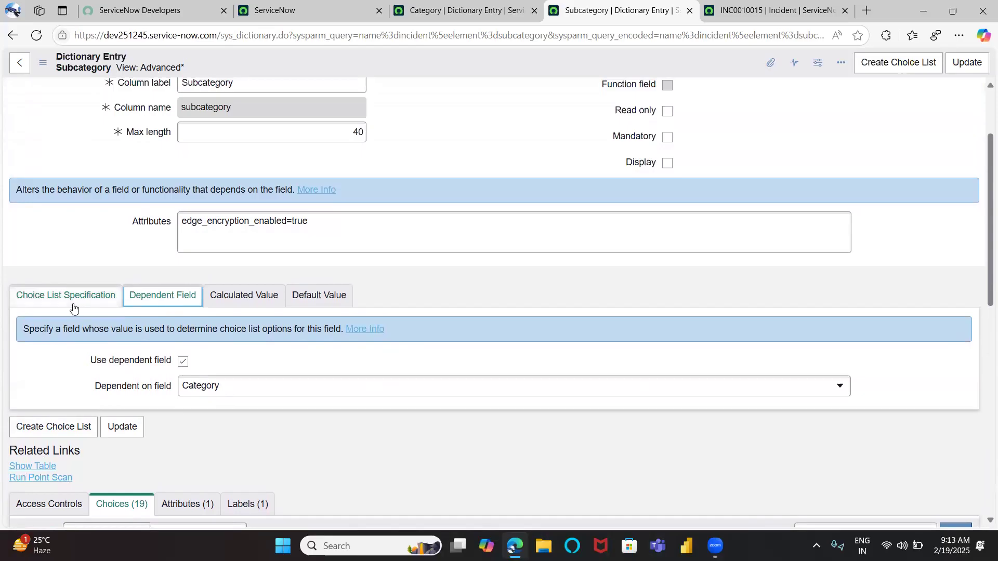
pyautogui.scroll(-1, 160, 318)
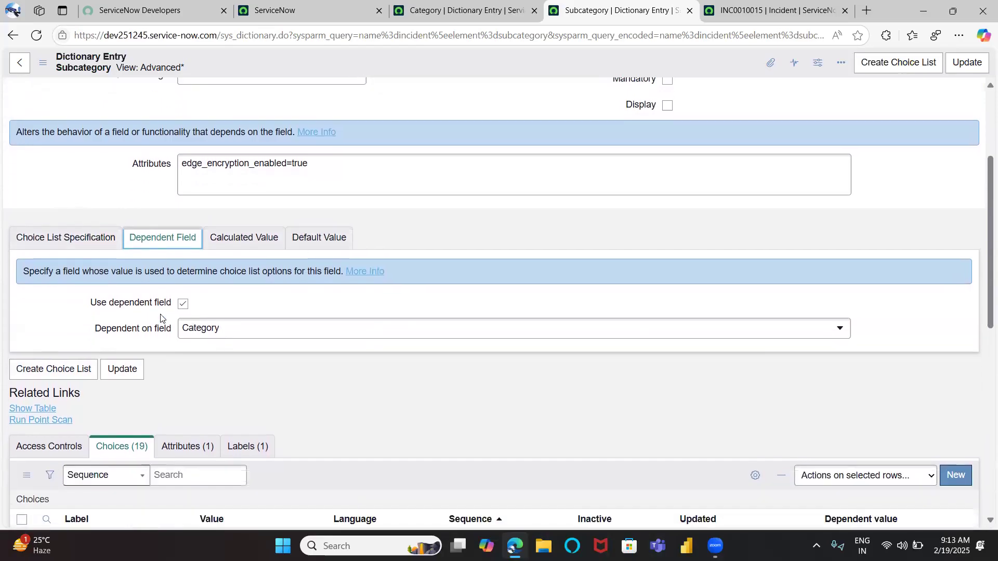
pyautogui.click(182, 304)
# Examine the element tree behind the Subcategory's Dependent on field setting
pyautogui.click(725, 17)
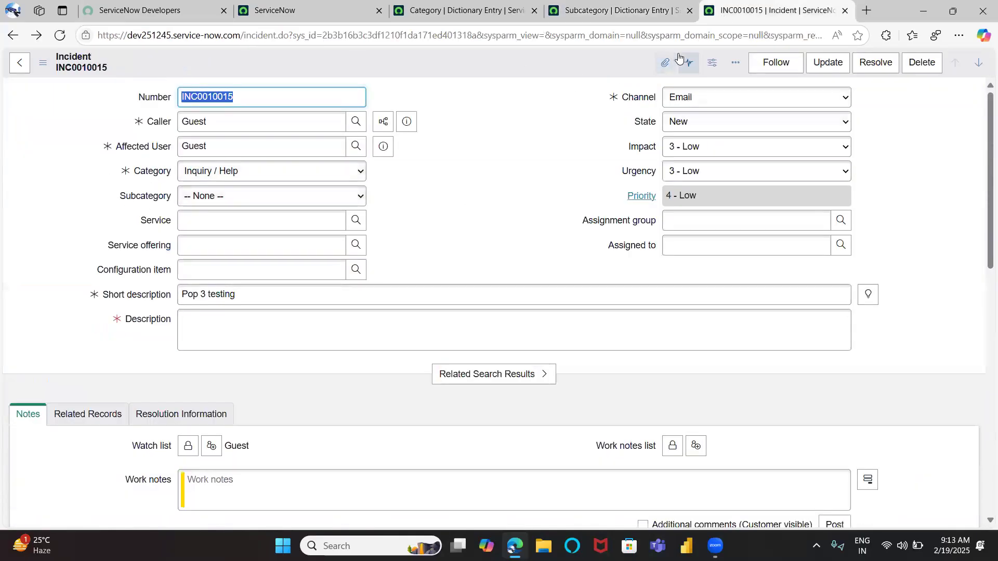
pyautogui.click(619, 9)
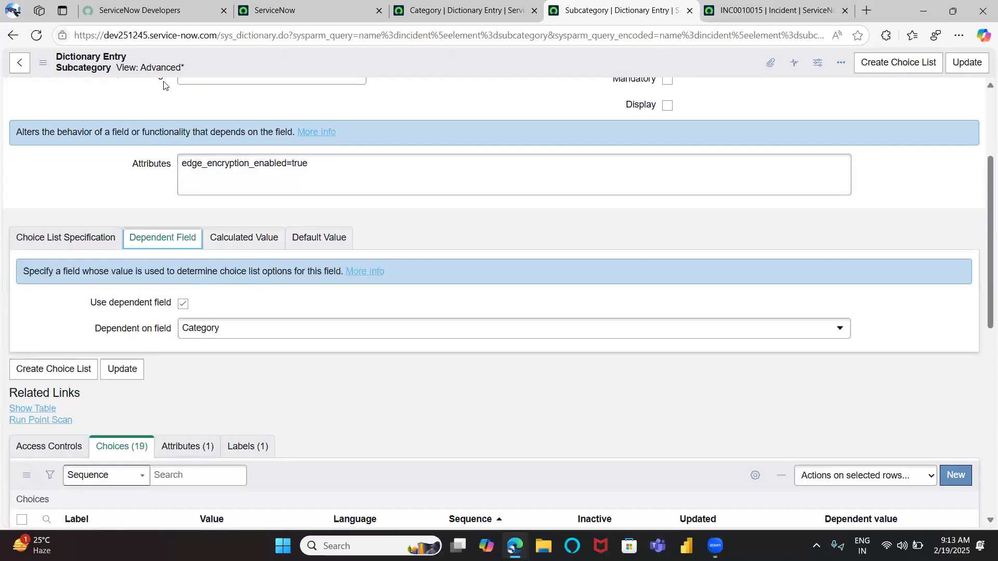
pyautogui.click(208, 333)
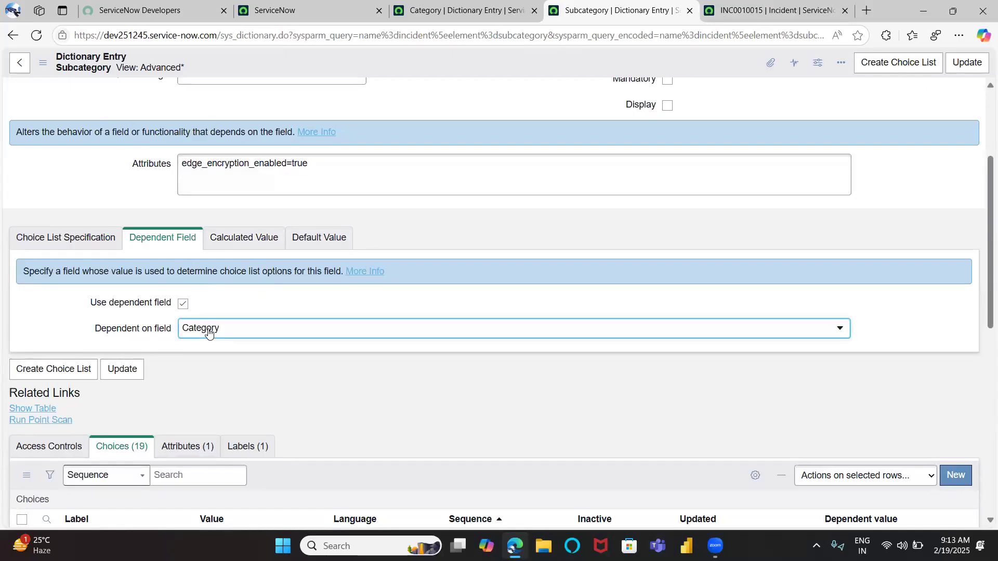
pyautogui.click(209, 330)
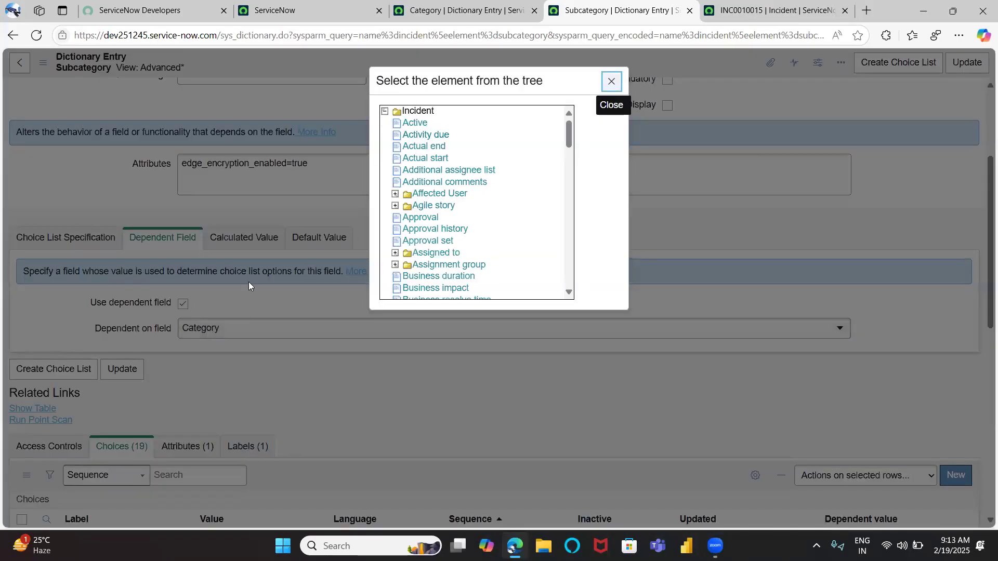
pyautogui.click(611, 81)
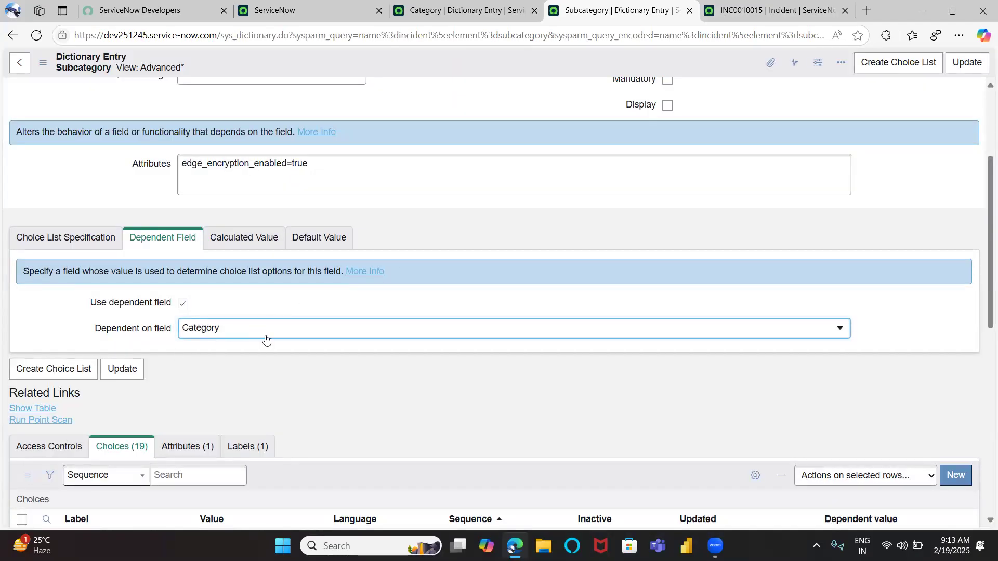
pyautogui.scroll(3, 265, 339)
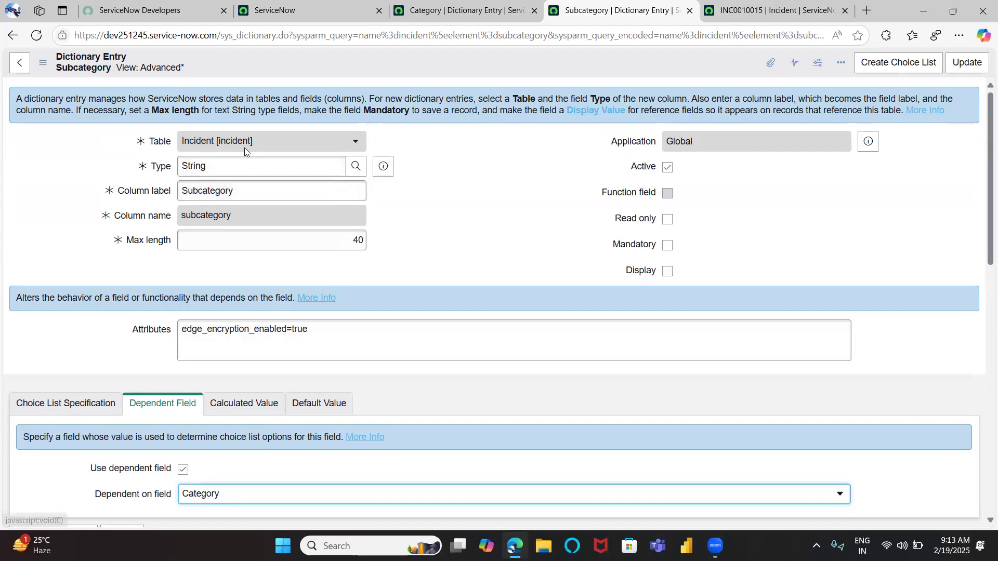
pyautogui.scroll(-3, 287, 340)
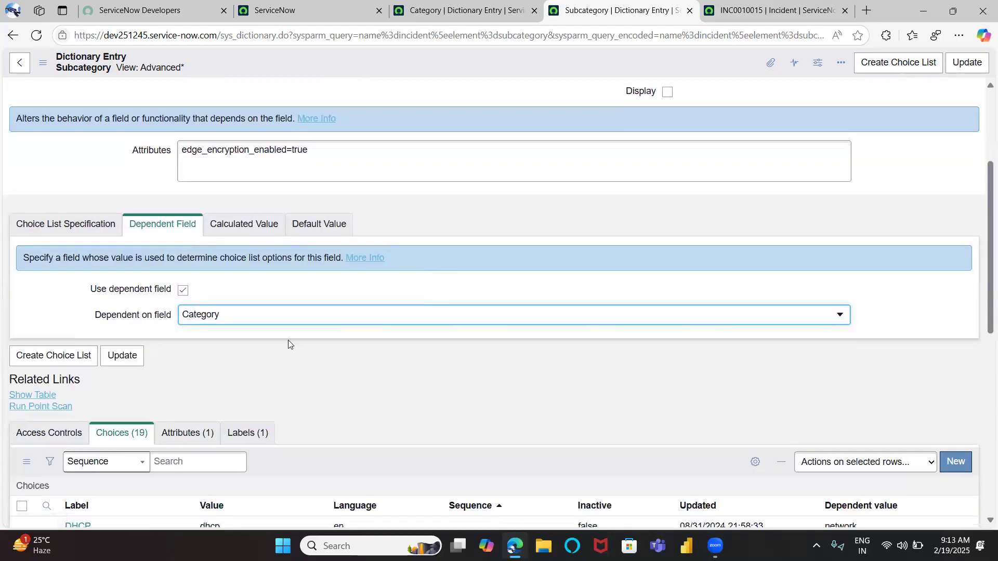
pyautogui.click(212, 322)
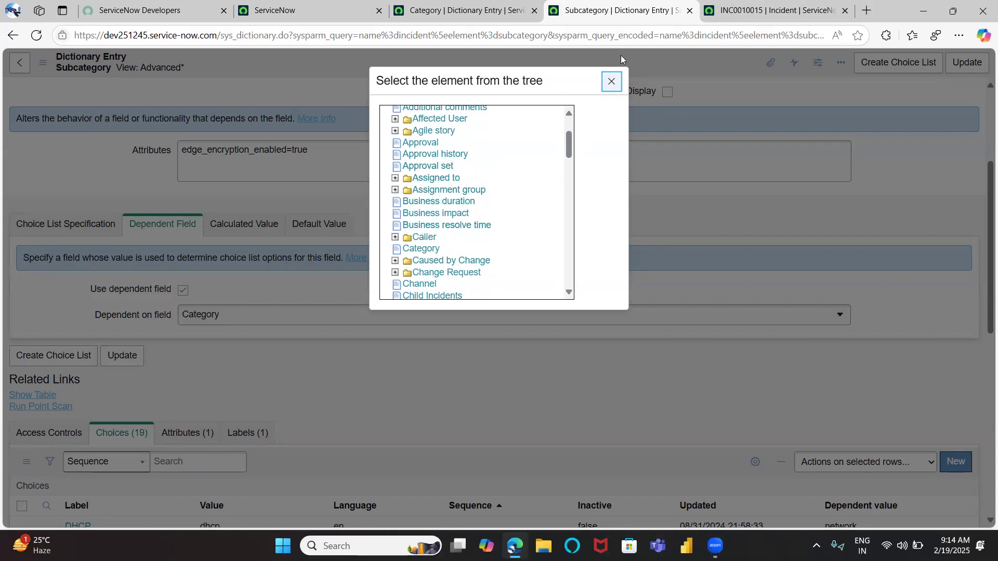
pyautogui.click(612, 82)
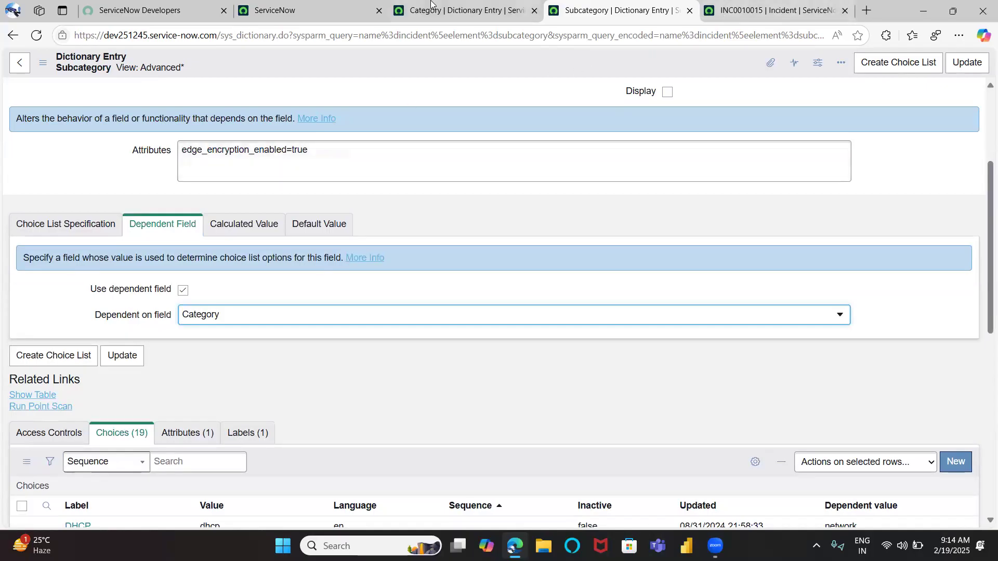
# Review the Subcategory choices and their dependent values alongside the incident form
pyautogui.rightClick(396, 274)
pyautogui.click(349, 203)
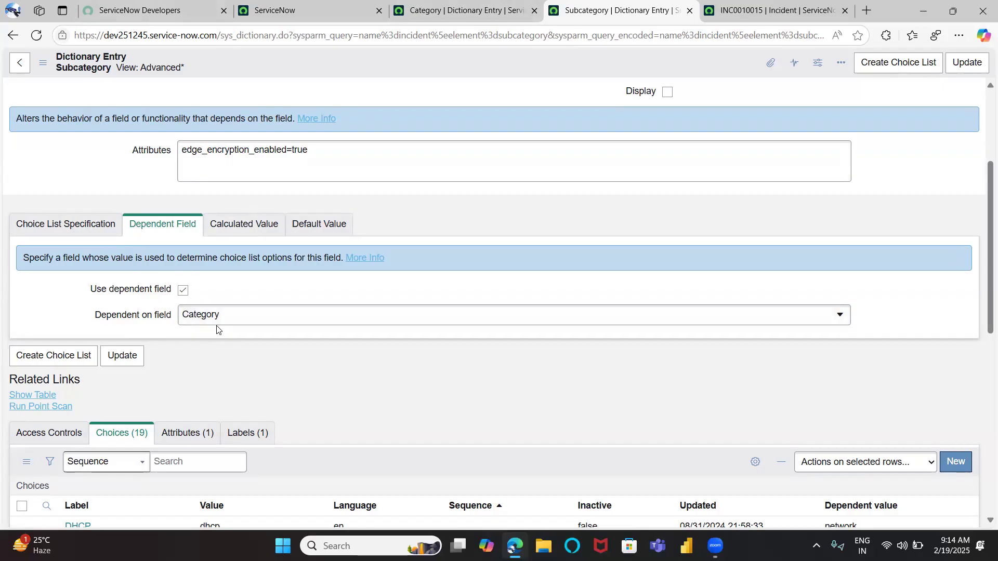
pyautogui.scroll(-2, 217, 329)
pyautogui.scroll(-2, 156, 333)
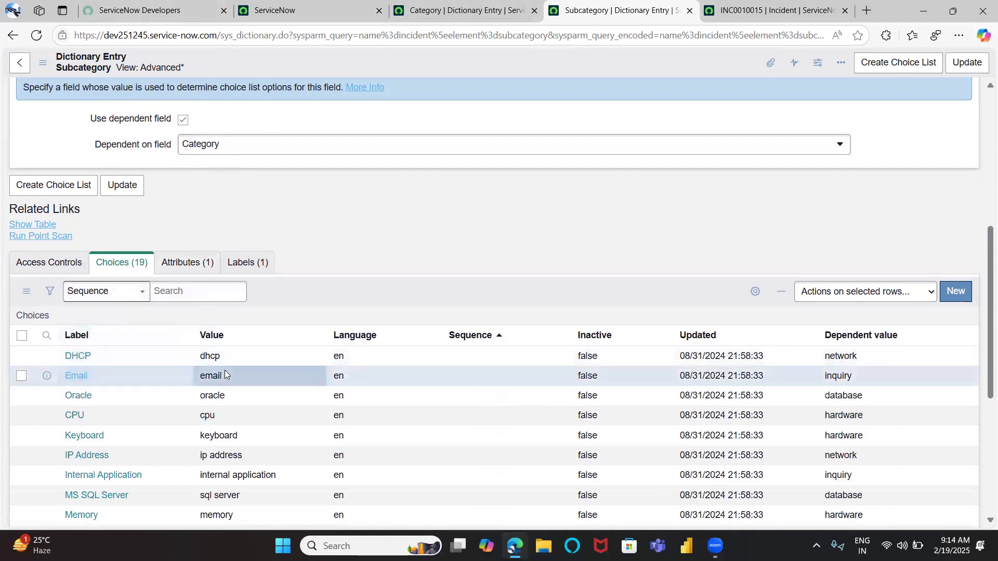
pyautogui.click(745, 11)
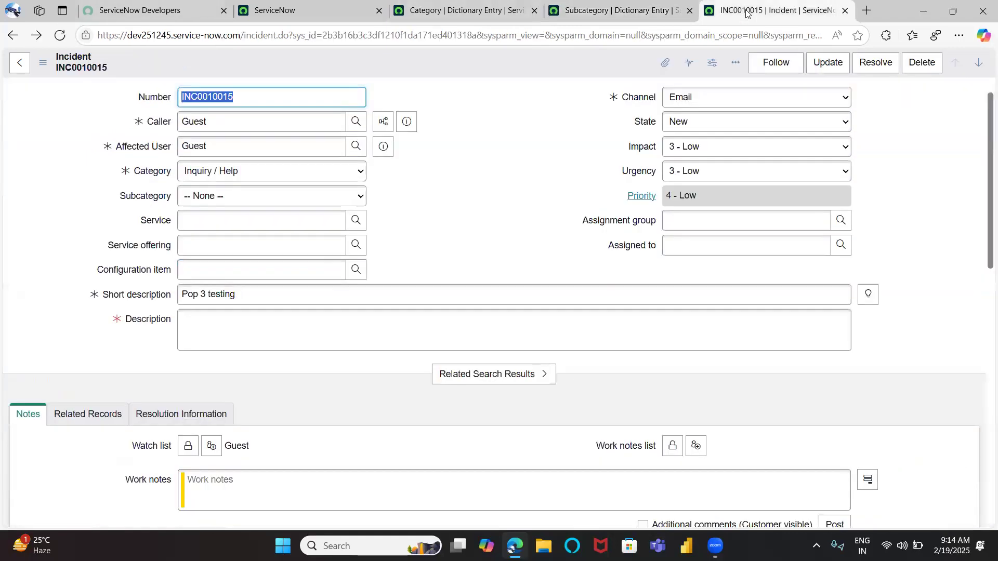
pyautogui.click(585, 9)
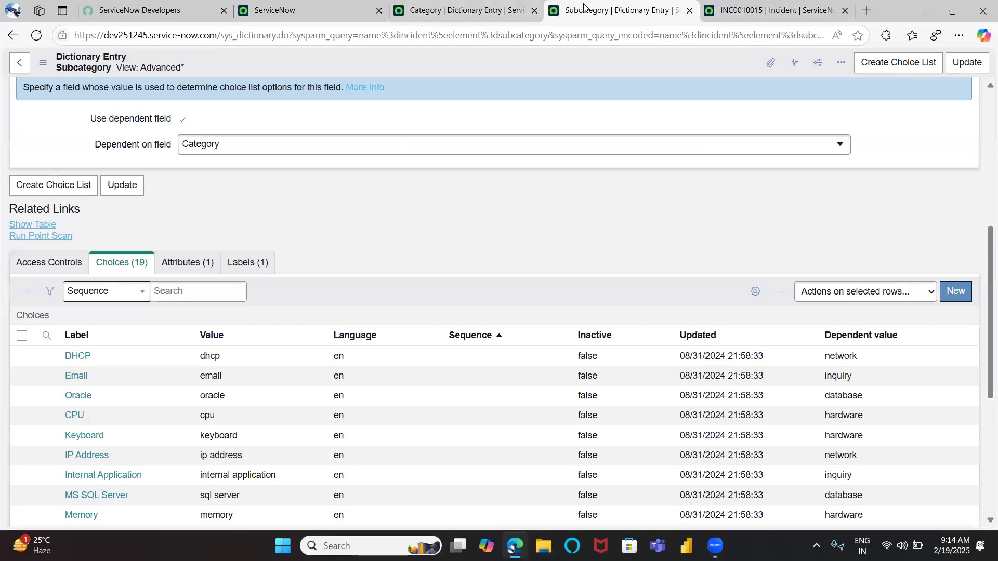
# Set the incident's Category to Network and examine which Subcategory options it offers
pyautogui.click(734, 6)
pyautogui.click(272, 179)
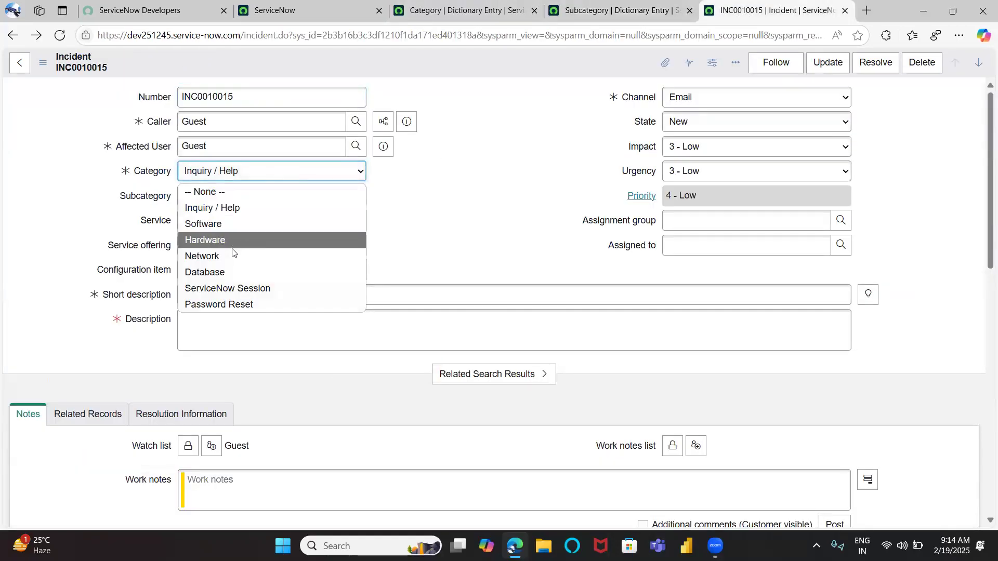
pyautogui.click(233, 255)
pyautogui.click(196, 195)
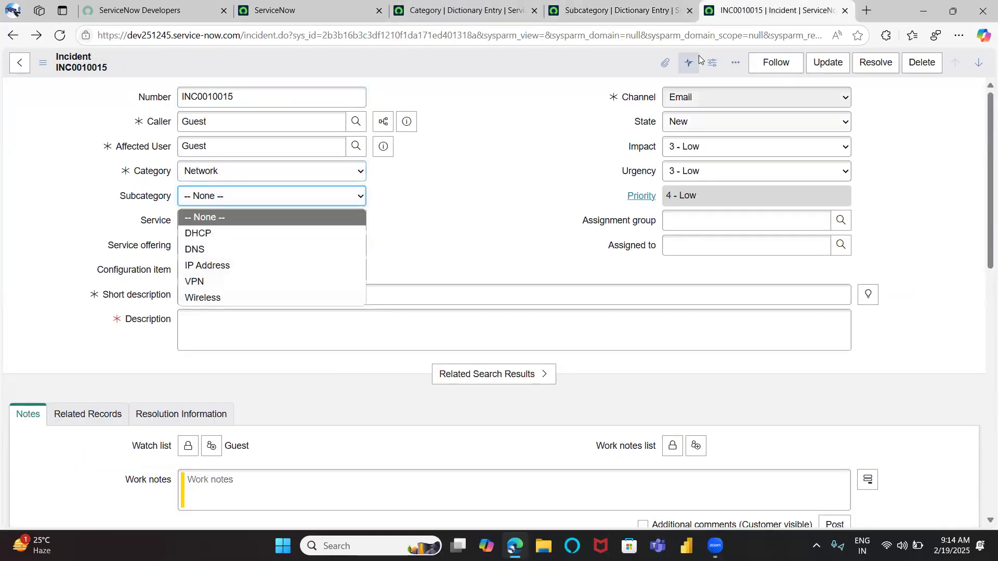
# Compare the Category choice values with the dependent values of the Subcategory choices
pyautogui.click(603, 10)
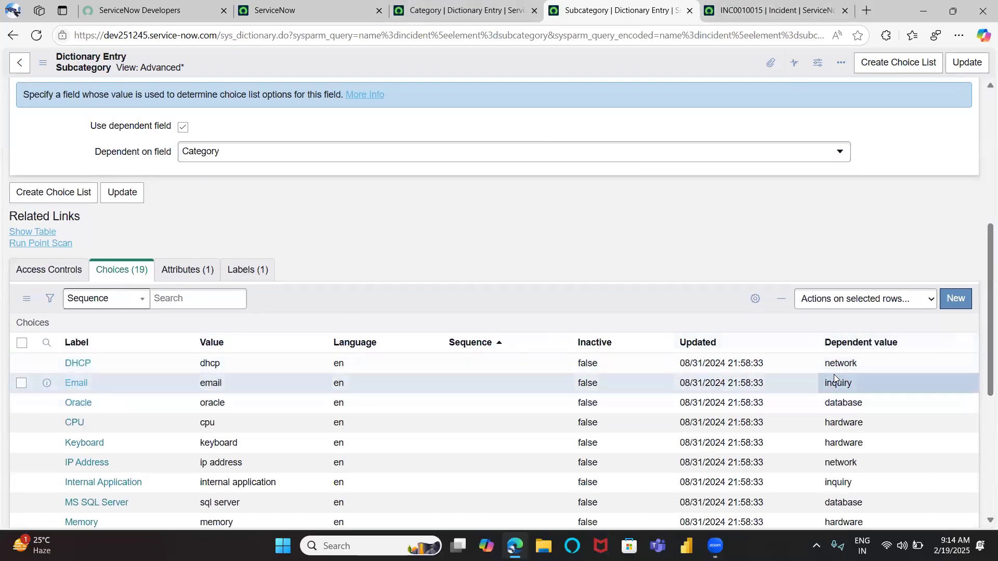
pyautogui.doubleClick(822, 364)
pyautogui.click(770, 10)
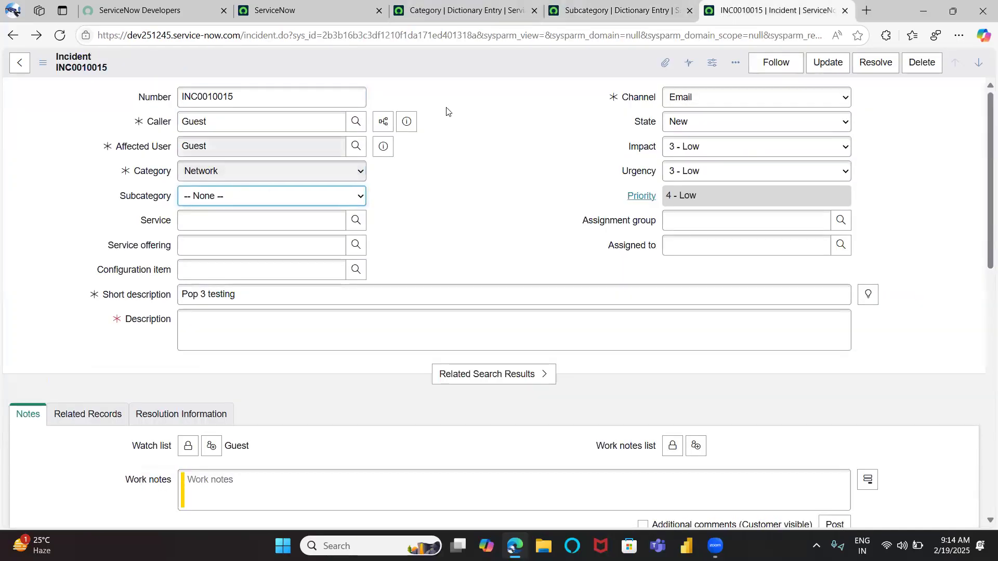
pyautogui.hotkey('ctrl', 'shift', 'Tab')
pyautogui.hotkey('ctrl', 'shift', 'Tab')
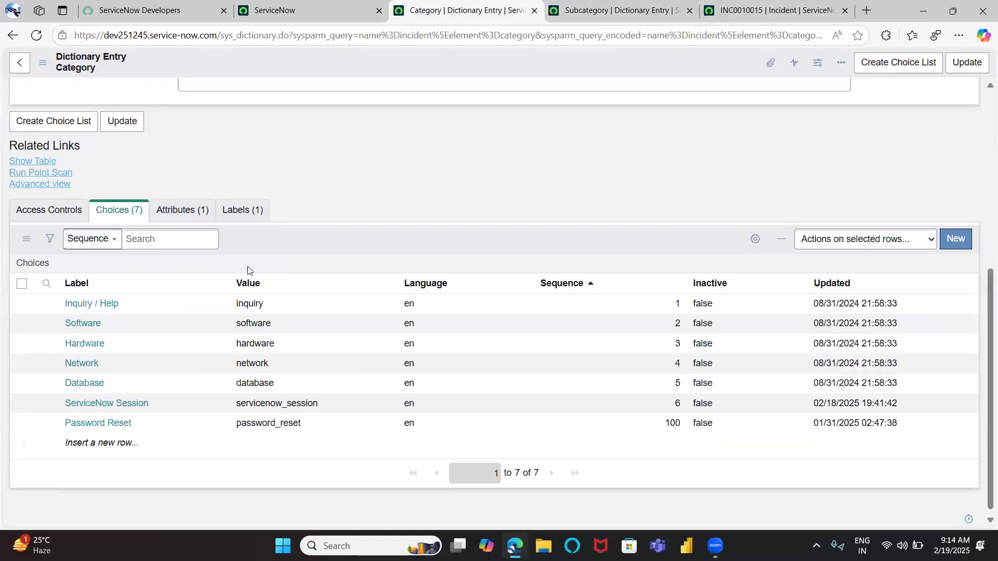
pyautogui.scroll(-1, 250, 271)
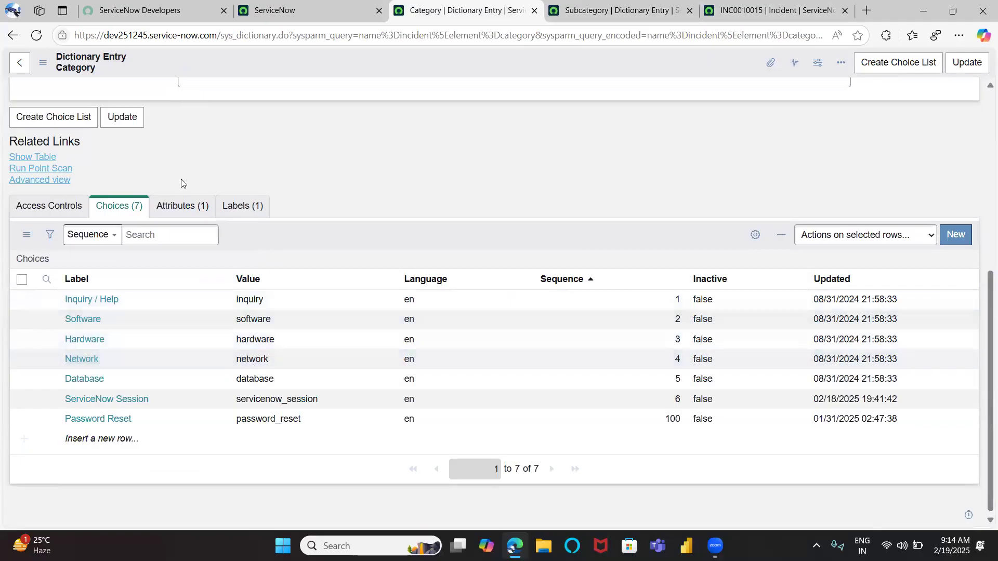
pyautogui.scroll(6, 181, 183)
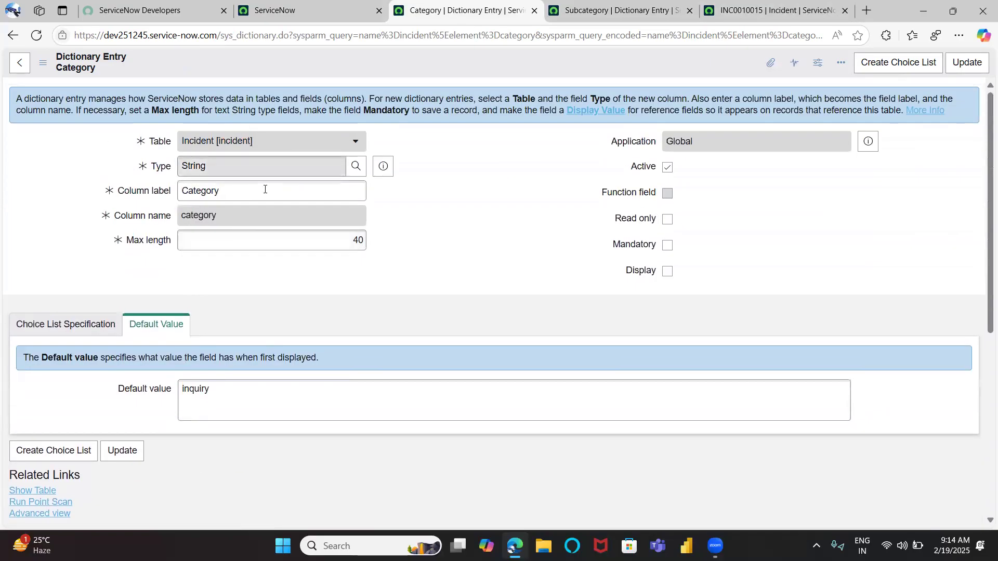
pyautogui.scroll(-6, 238, 216)
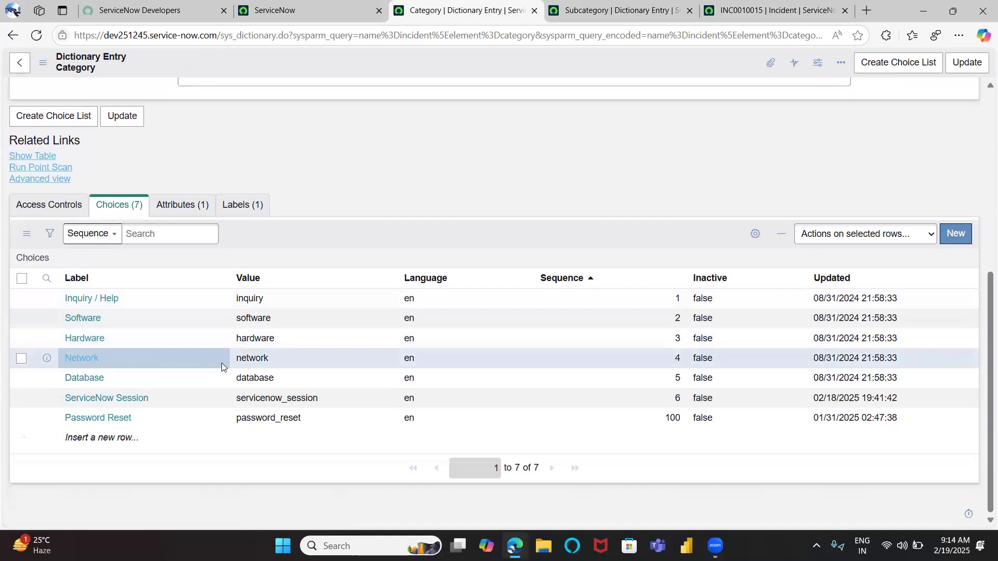
pyautogui.click(232, 362)
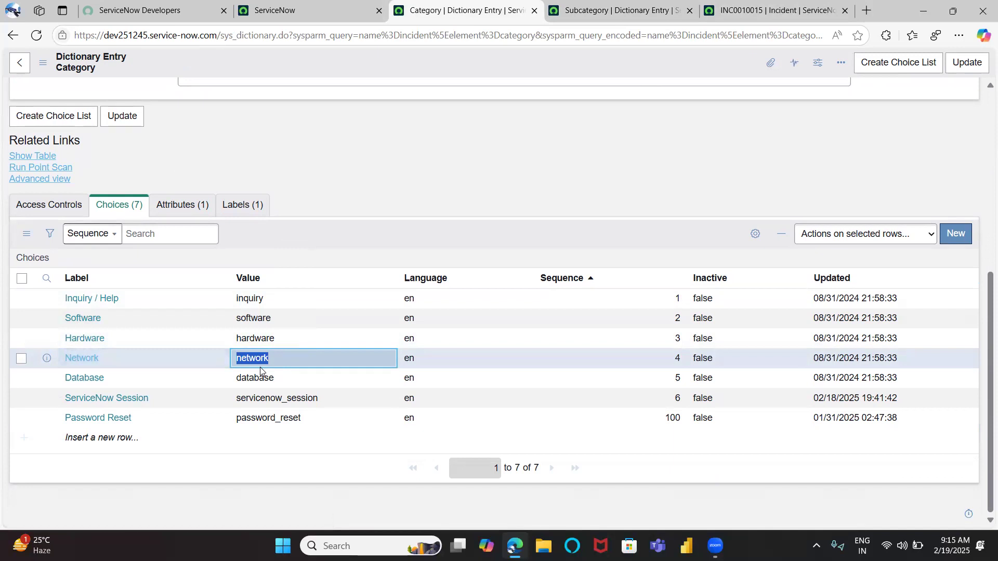
pyautogui.click(611, 15)
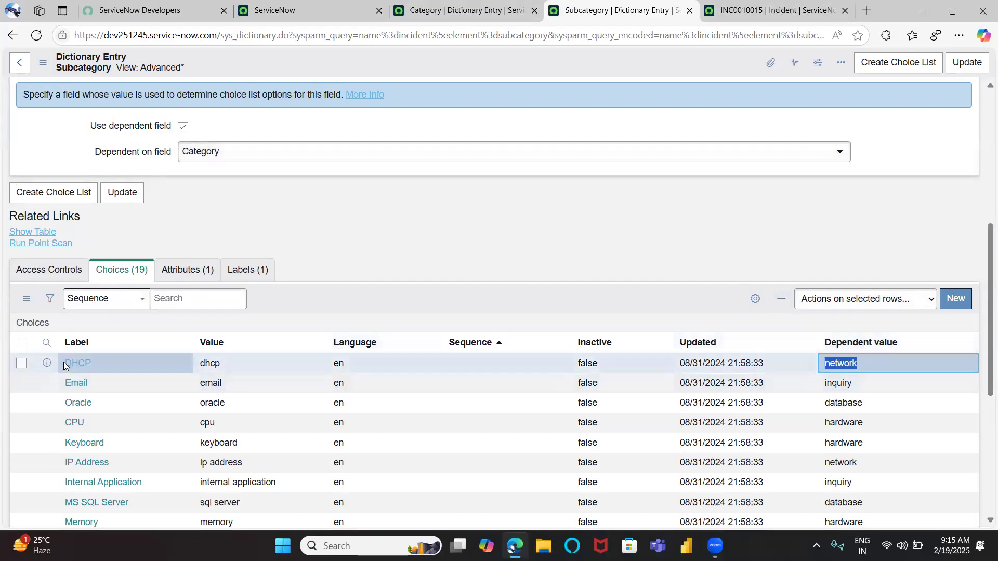
pyautogui.scroll(-5, 599, 386)
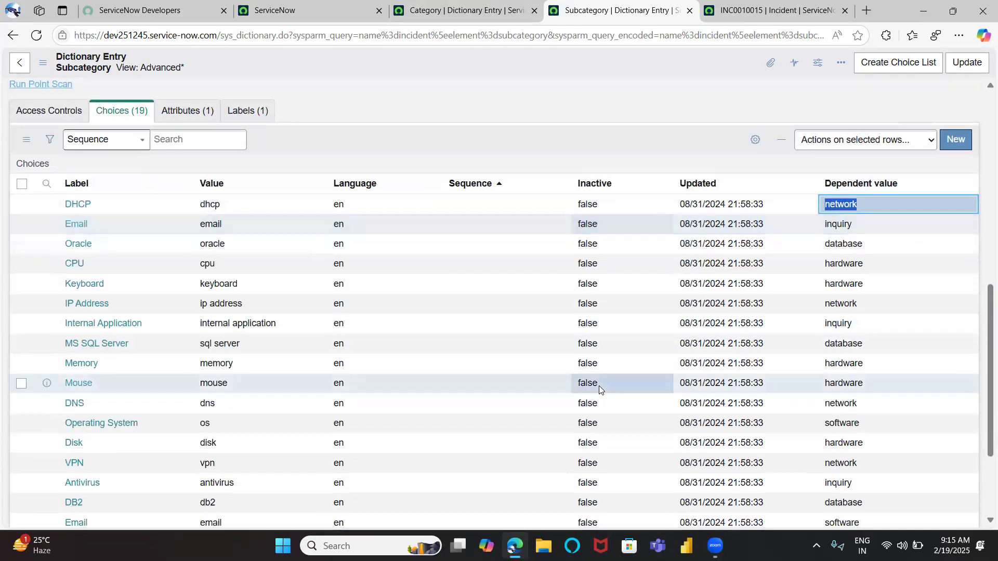
# Add a new Subcategory choice labelled ITSM with the value itsm
pyautogui.click(89, 439)
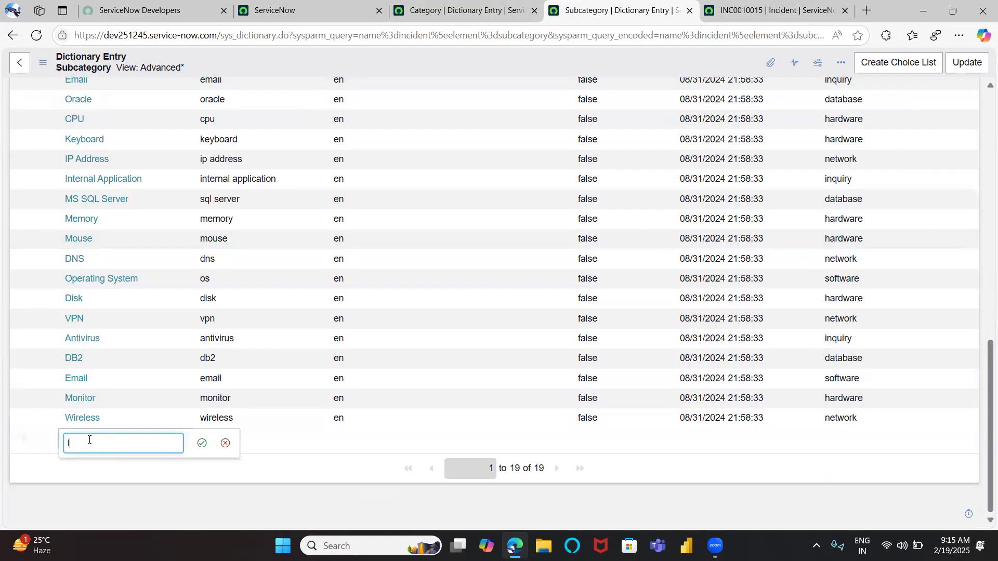
pyautogui.click(200, 445)
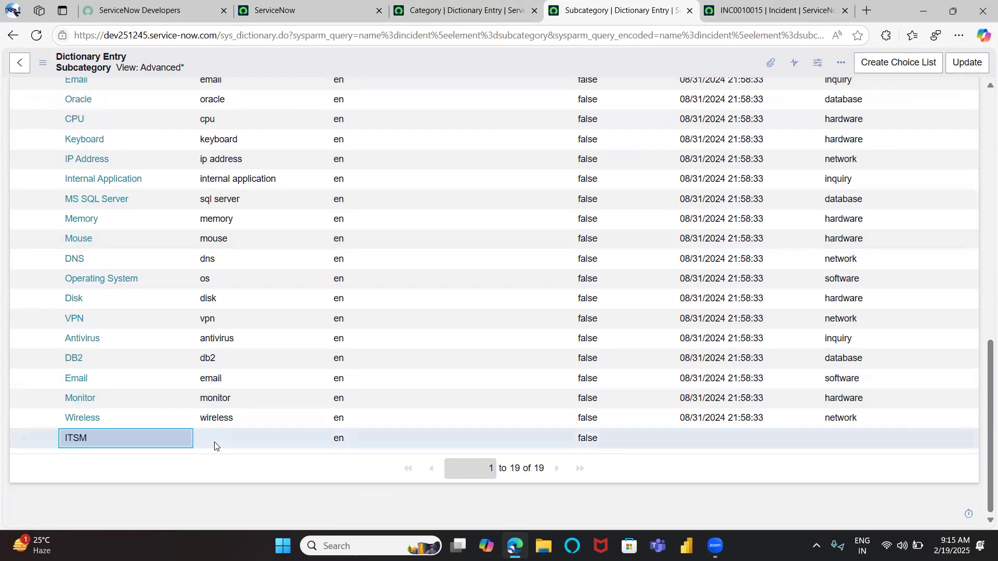
pyautogui.click(230, 441)
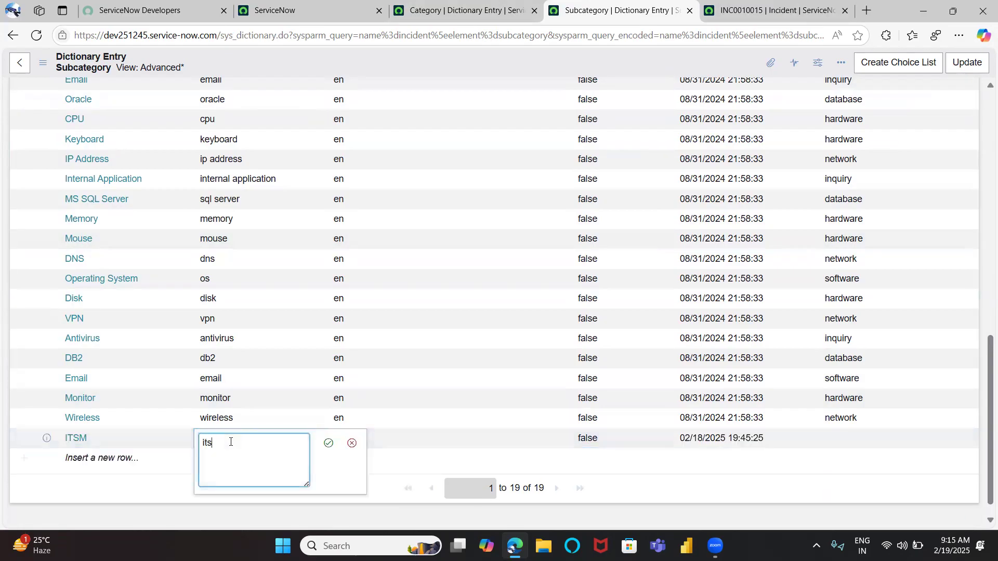
pyautogui.click(328, 443)
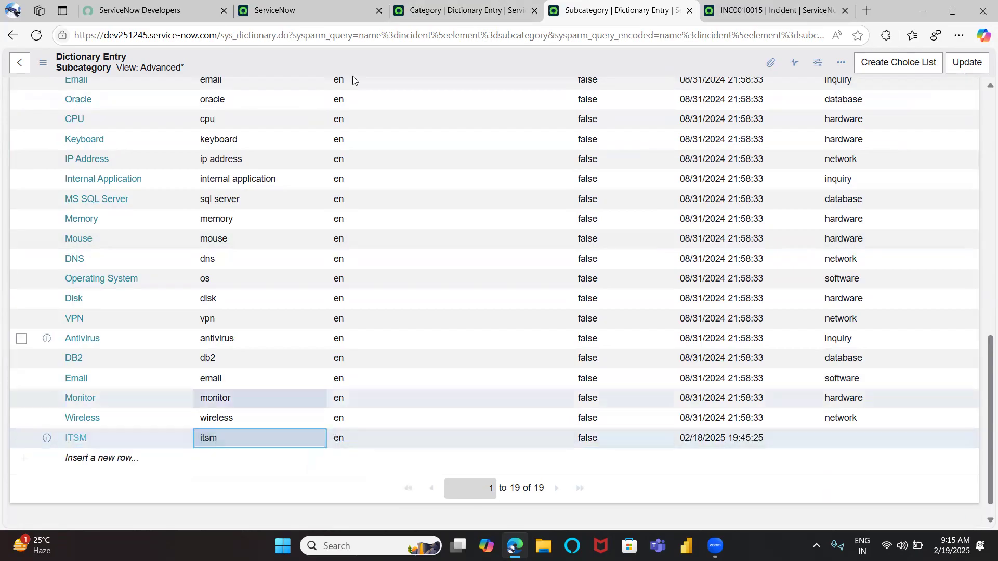
# Copy the servicenow_session category value and set it as the ITSM choice's dependent value
pyautogui.click(450, 10)
pyautogui.moveTo(235, 400); pyautogui.dragTo(319, 400)
pyautogui.hotkey('ctrl', 'c')
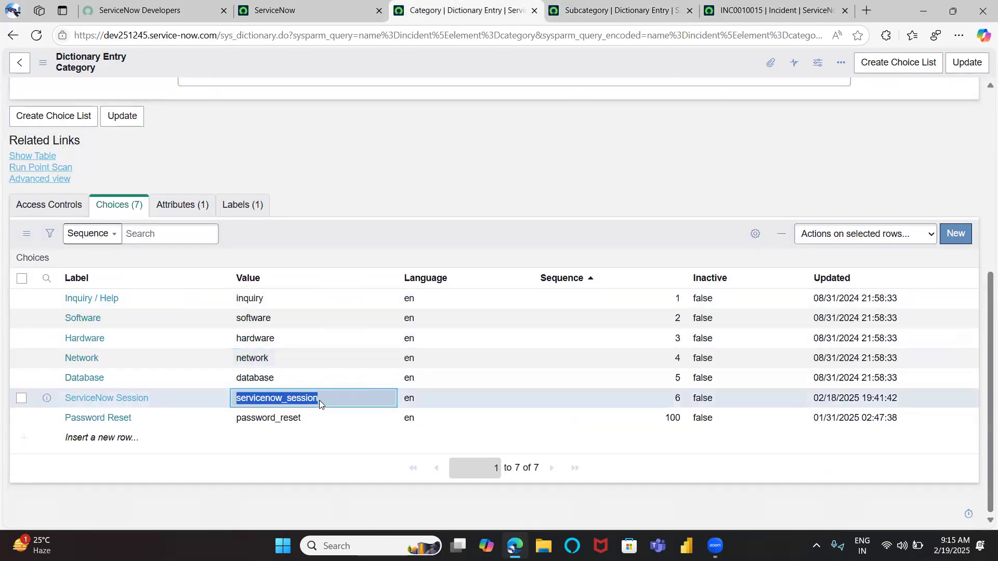
pyautogui.click(629, 12)
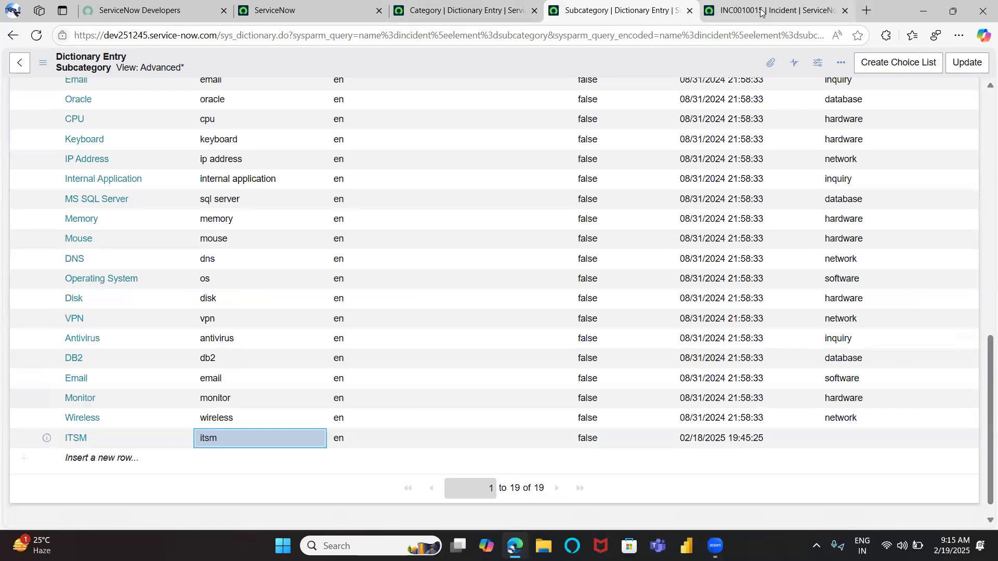
pyautogui.click(852, 436)
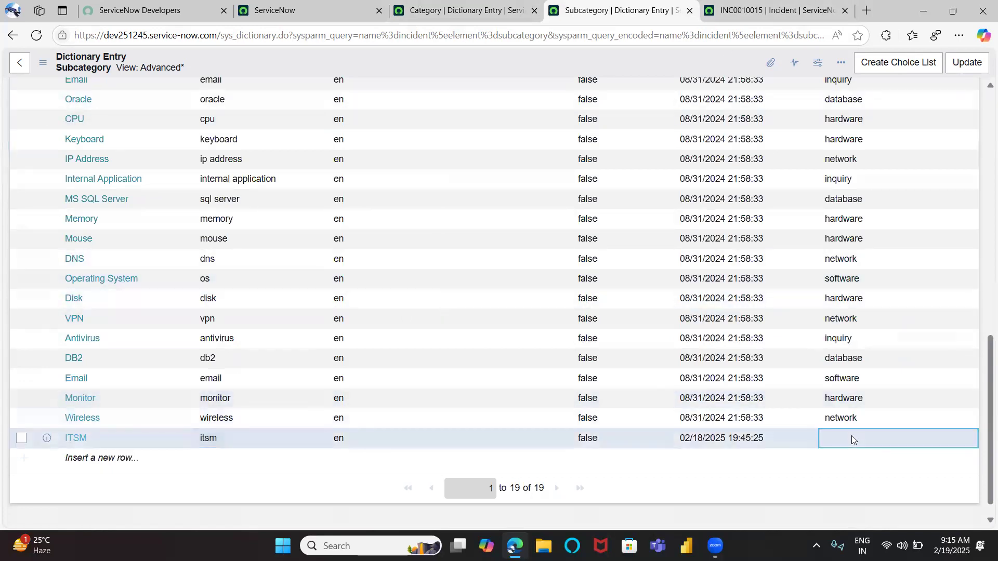
pyautogui.click(844, 439)
pyautogui.hotkey('ctrl', 'v')
pyautogui.click(941, 443)
pyautogui.scroll(-1, 875, 422)
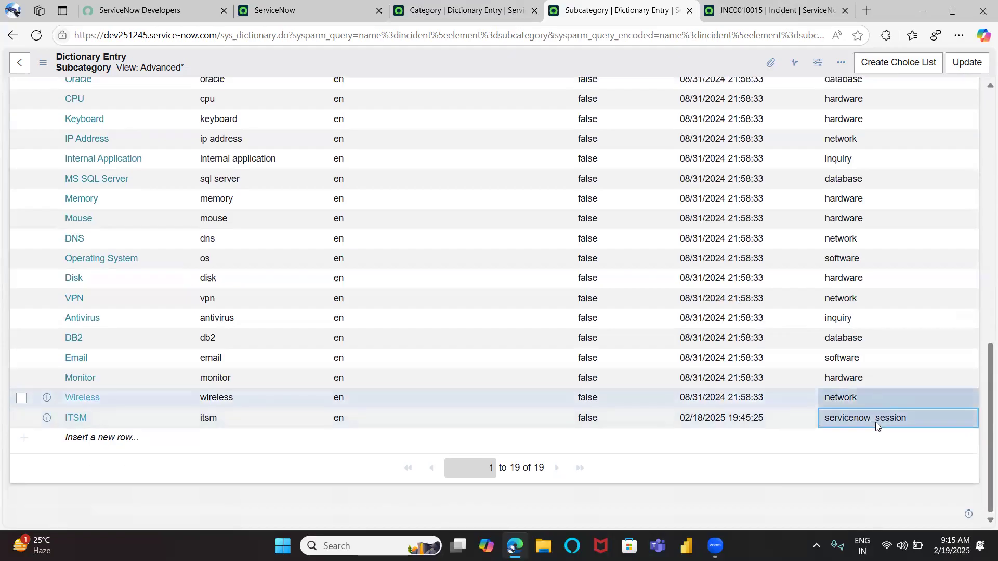
# Rename the ITSM subcategory choice's label to Incident
pyautogui.click(102, 446)
pyautogui.click(102, 446)
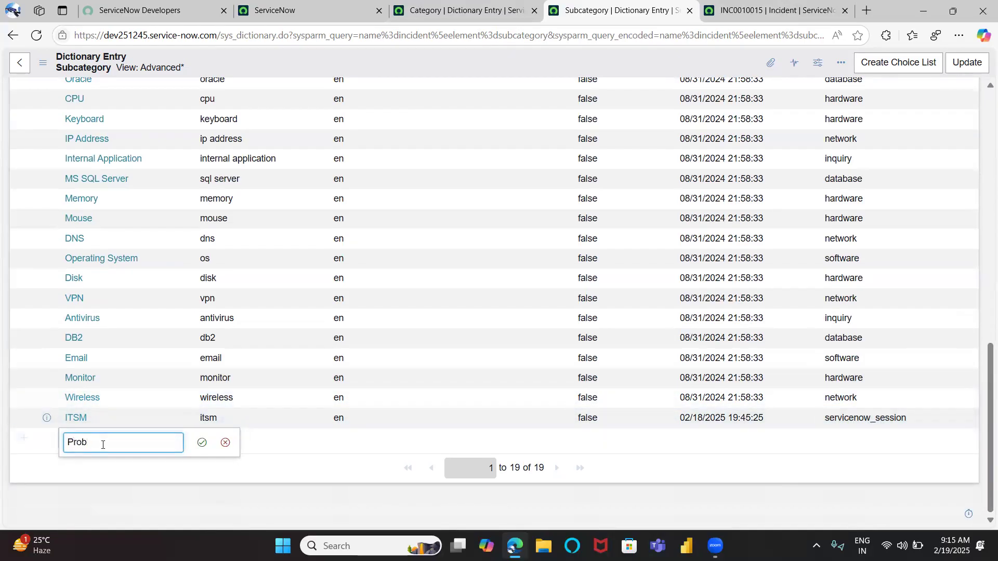
pyautogui.click(89, 418)
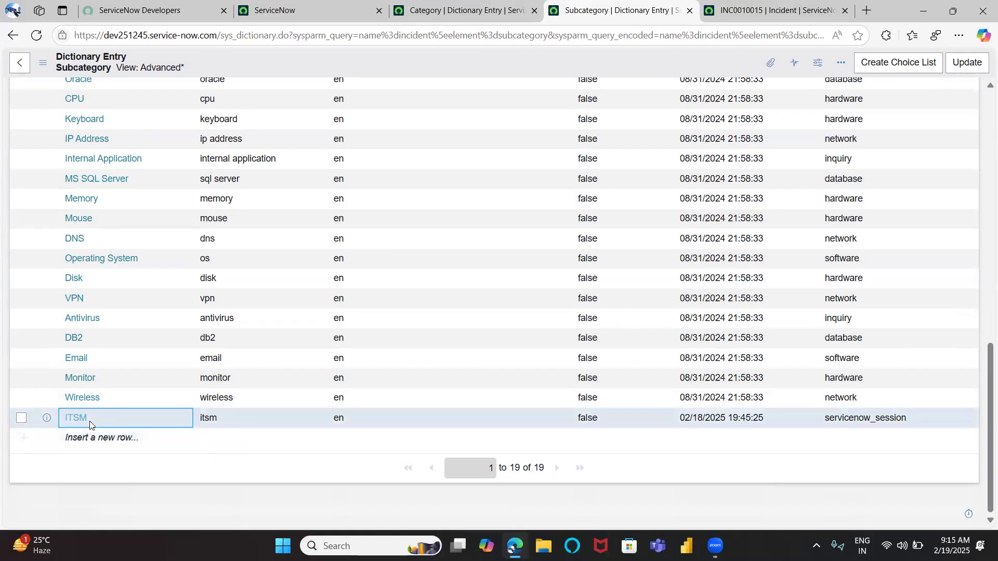
pyautogui.click(94, 419)
pyautogui.write('INcd')
pyautogui.press('BackSpace')
pyautogui.press('BackSpace')
pyautogui.press('BackSpace')
pyautogui.write('ncident')
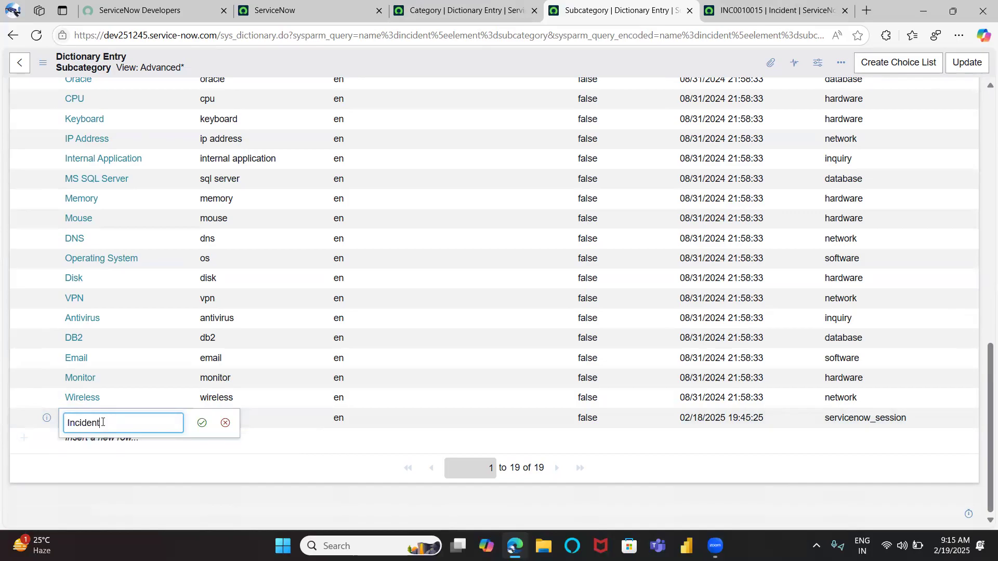
pyautogui.click(201, 424)
# Add a new Subcategory choice labelled Problem
pyautogui.click(107, 439)
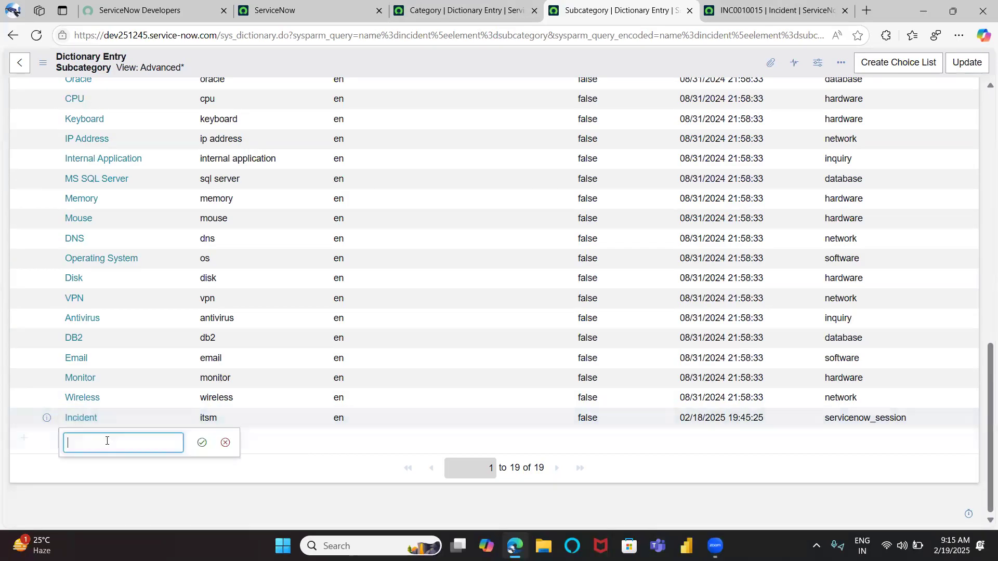
pyautogui.write('Problem')
pyautogui.click(202, 442)
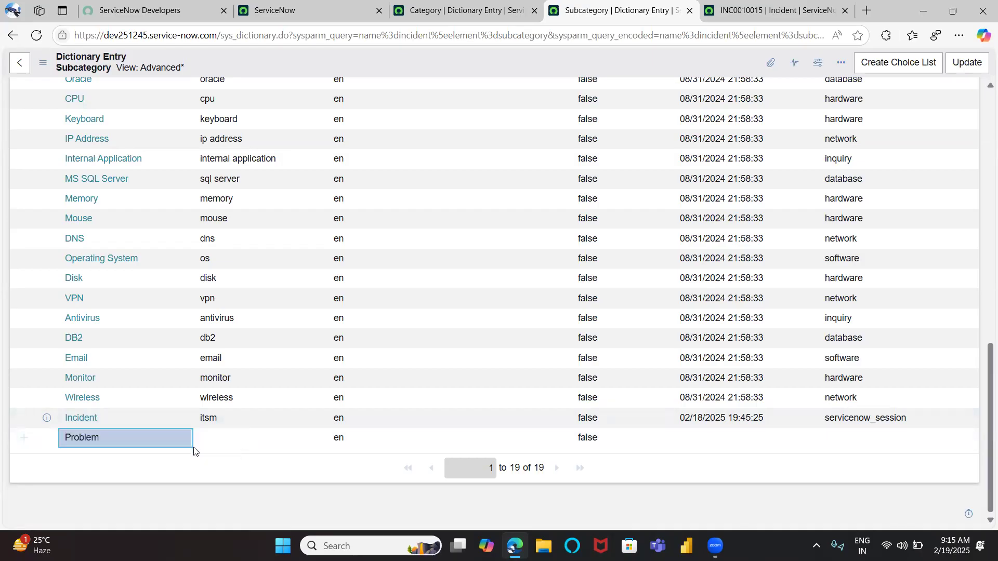
# Set the values of the Incident and Problem choices to incident and problem
pyautogui.doubleClick(229, 418)
pyautogui.write('iden')
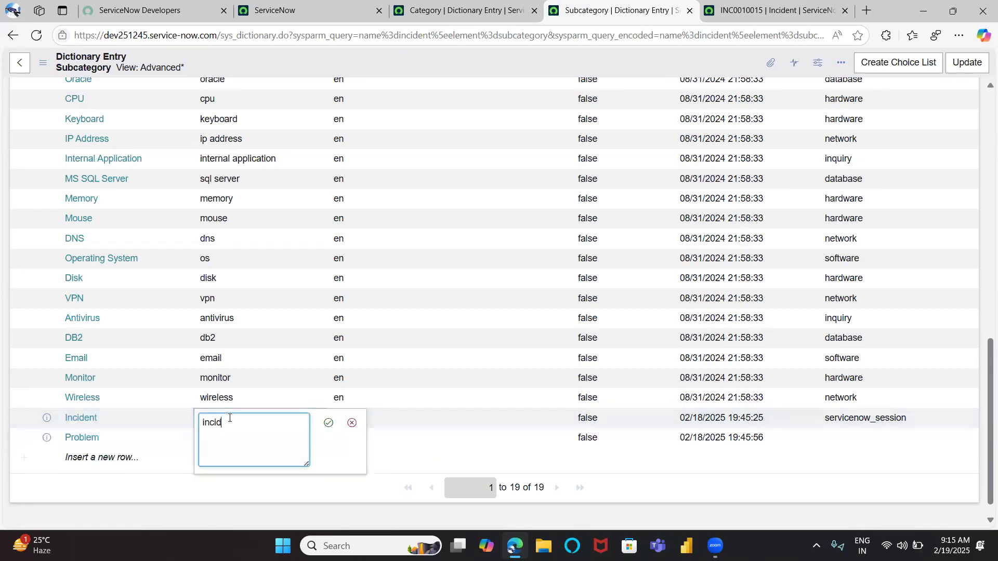
pyautogui.press('Return')
pyautogui.doubleClick(241, 439)
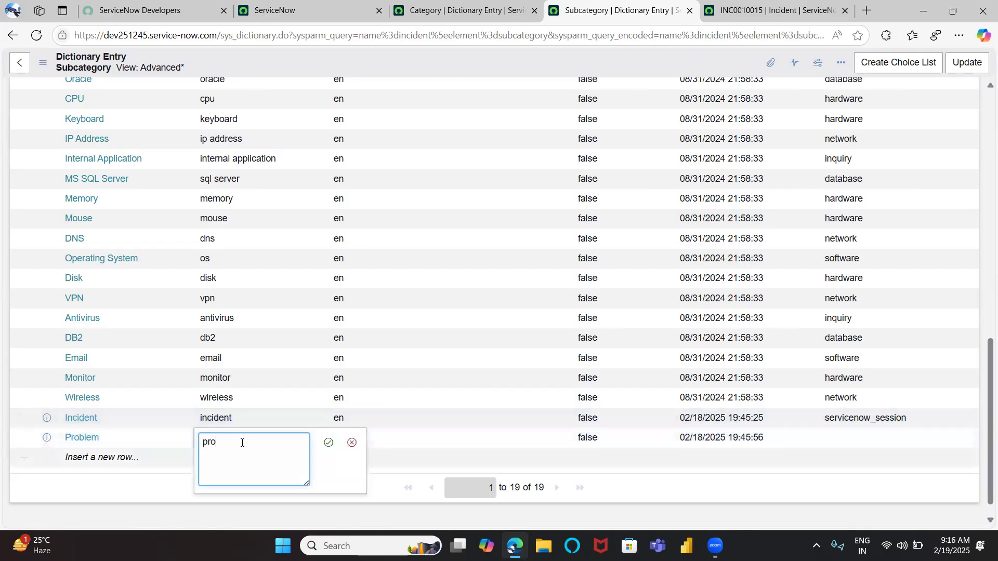
pyautogui.click(327, 445)
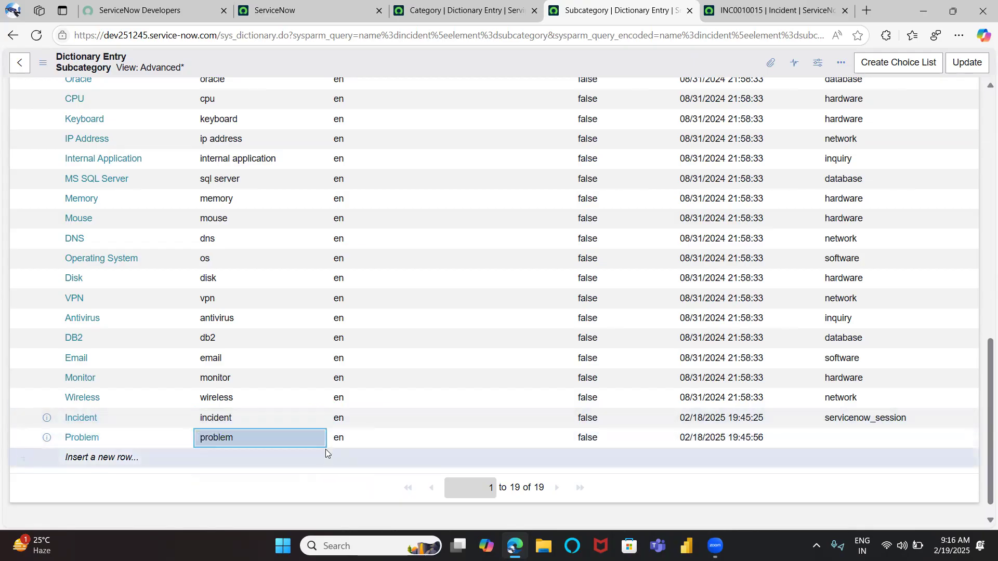
# Set the Problem choice's dependent value to servicenow_session
pyautogui.moveTo(826, 397); pyautogui.dragTo(905, 398)
pyautogui.doubleClick(904, 398)
pyautogui.hotkey('ctrl', 'c')
pyautogui.click(853, 413)
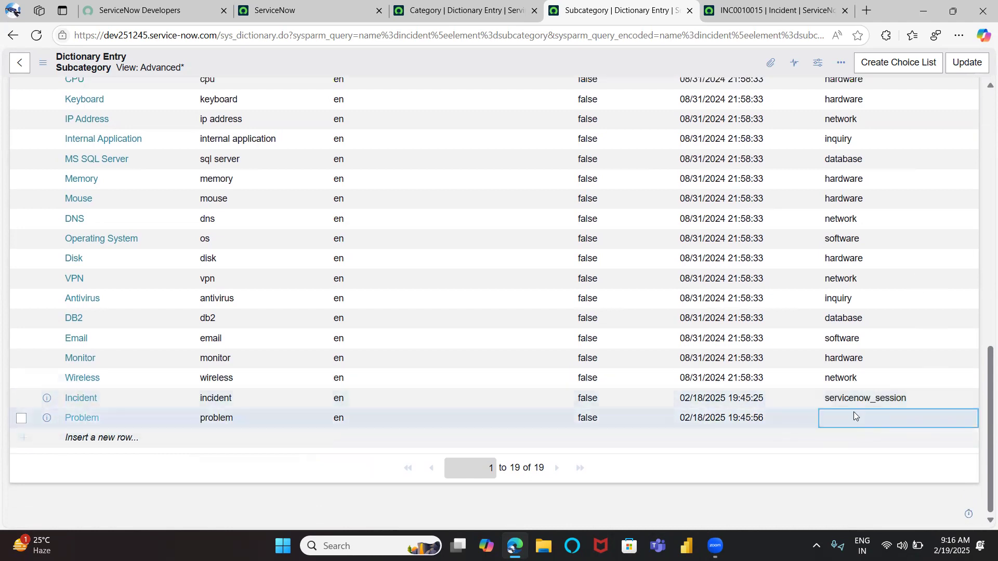
pyautogui.doubleClick(853, 413)
pyautogui.hotkey('ctrl', 'v')
pyautogui.click(936, 424)
# Add a new Subcategory choice labelled Change
pyautogui.click(102, 439)
pyautogui.write('Change Manag')
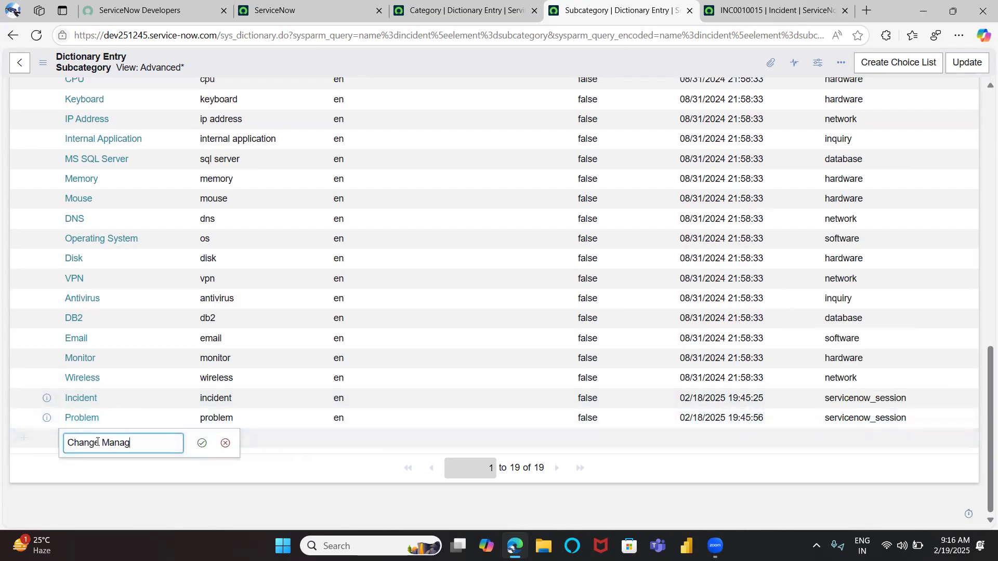
pyautogui.write('ement')
pyautogui.doubleClick(161, 442)
pyautogui.press('BackSpace')
pyautogui.click(202, 443)
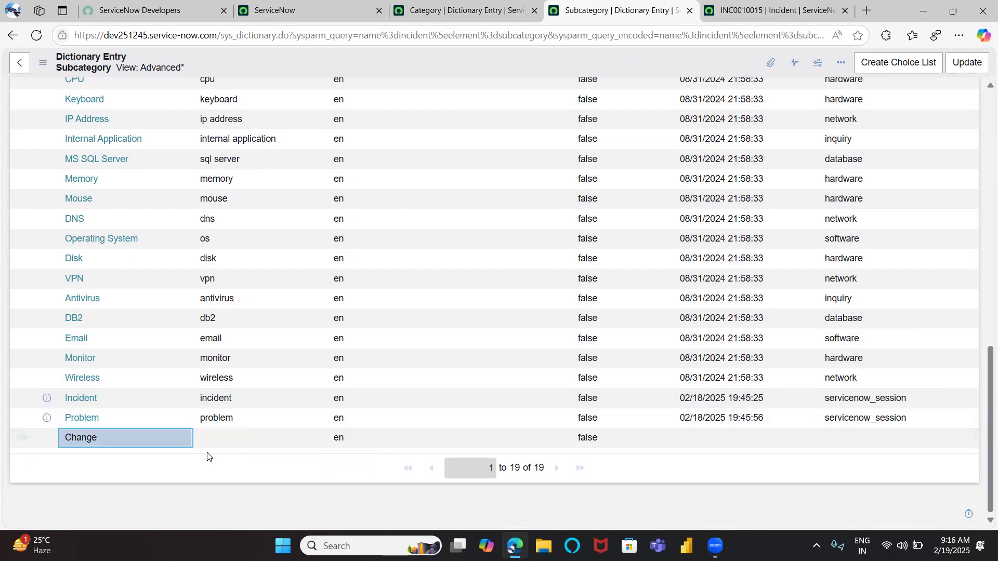
# Set the Change choice's value to change
pyautogui.doubleClick(223, 444)
pyautogui.write('chan')
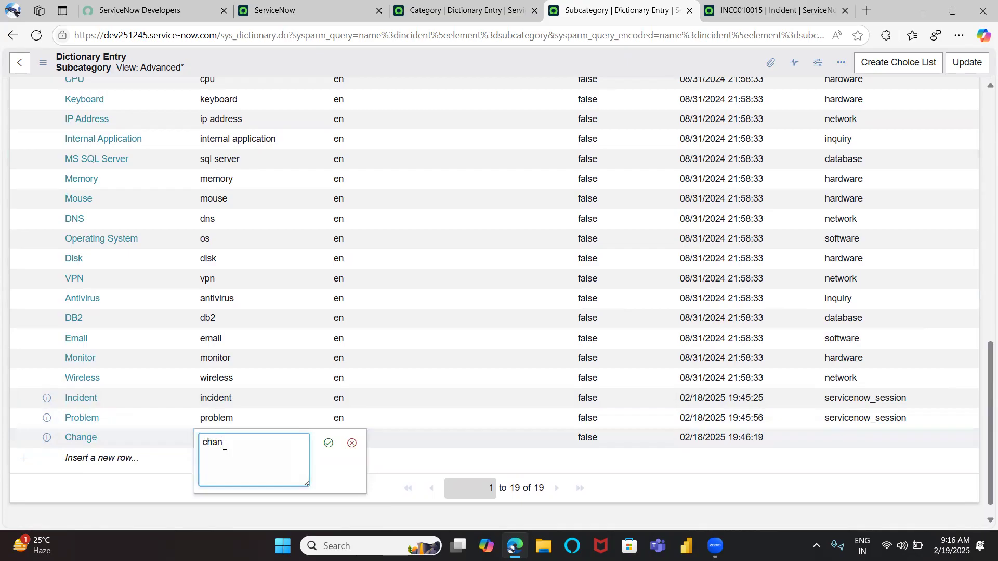
pyautogui.press('BackSpace')
pyautogui.press('BackSpace')
pyautogui.click(328, 442)
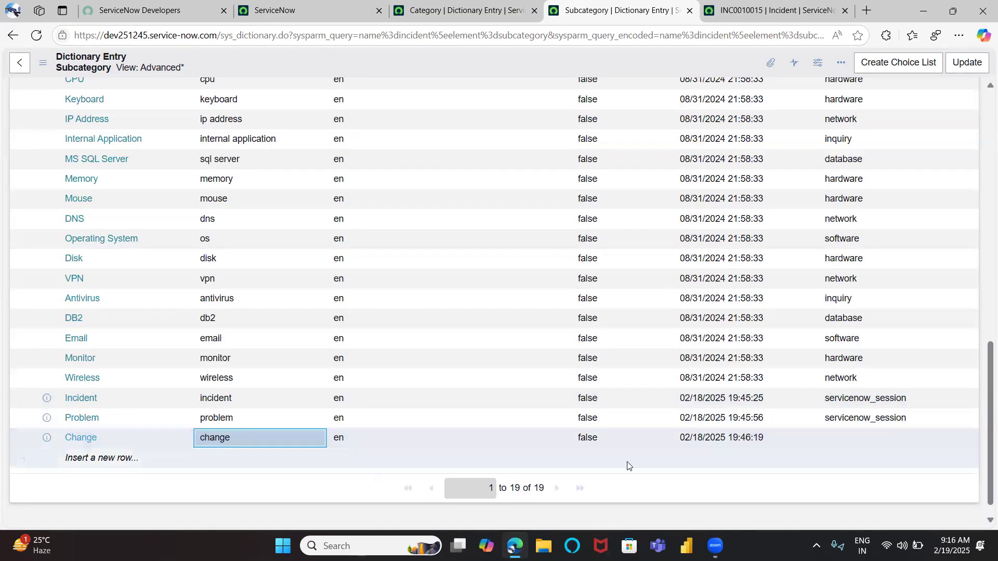
# Set the Change choice's dependent value to servicenow_session
pyautogui.click(853, 436)
pyautogui.doubleClick(848, 432)
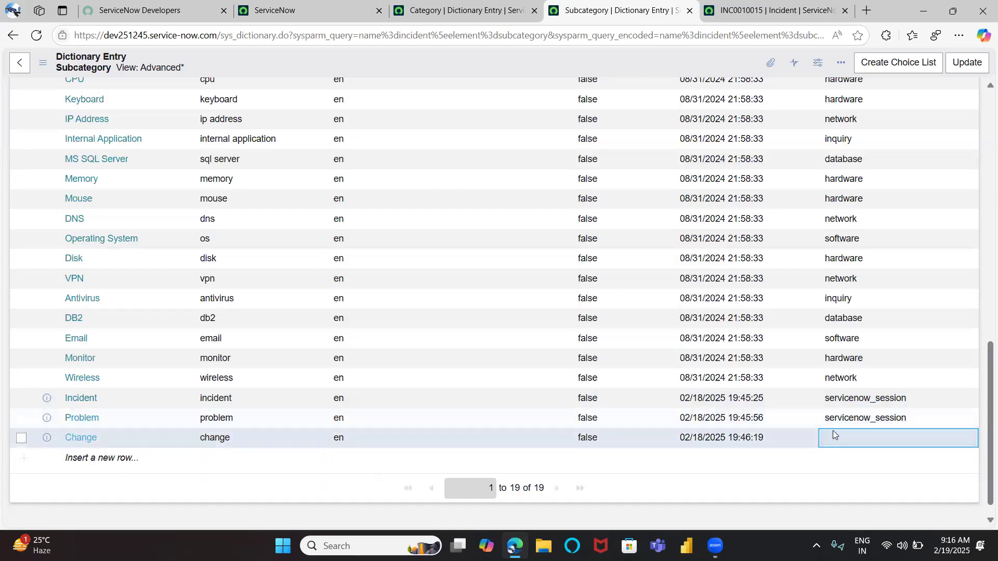
pyautogui.hotkey('ctrl', 'v')
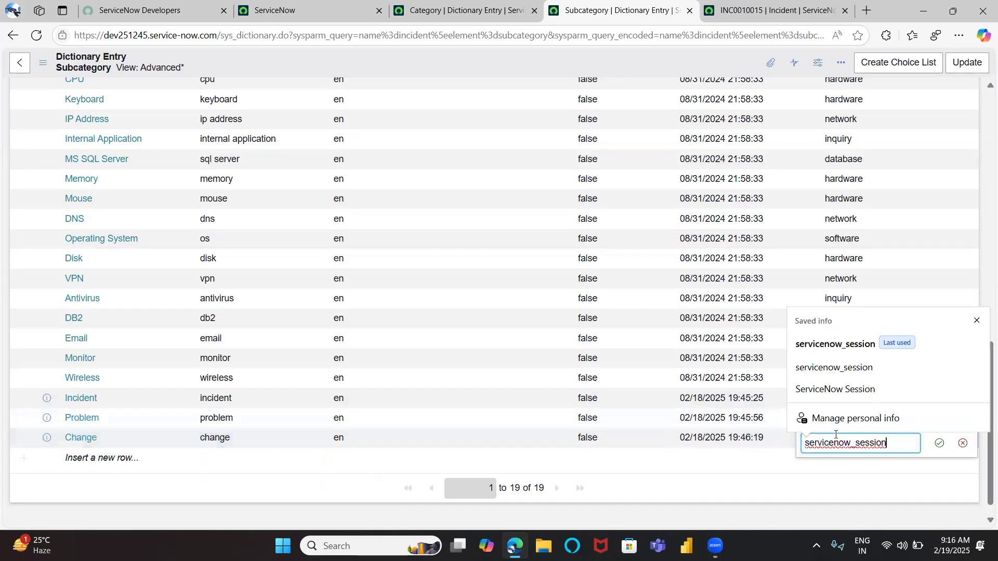
pyautogui.click(938, 443)
pyautogui.scroll(-1, 709, 346)
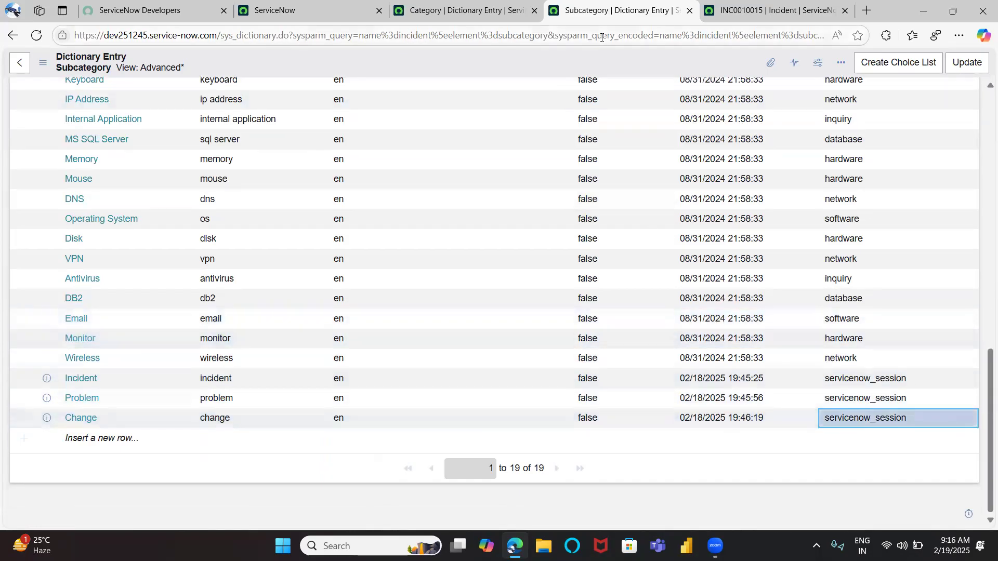
# Save the Subcategory dictionary entry with its new choices
pyautogui.rightClick(546, 58)
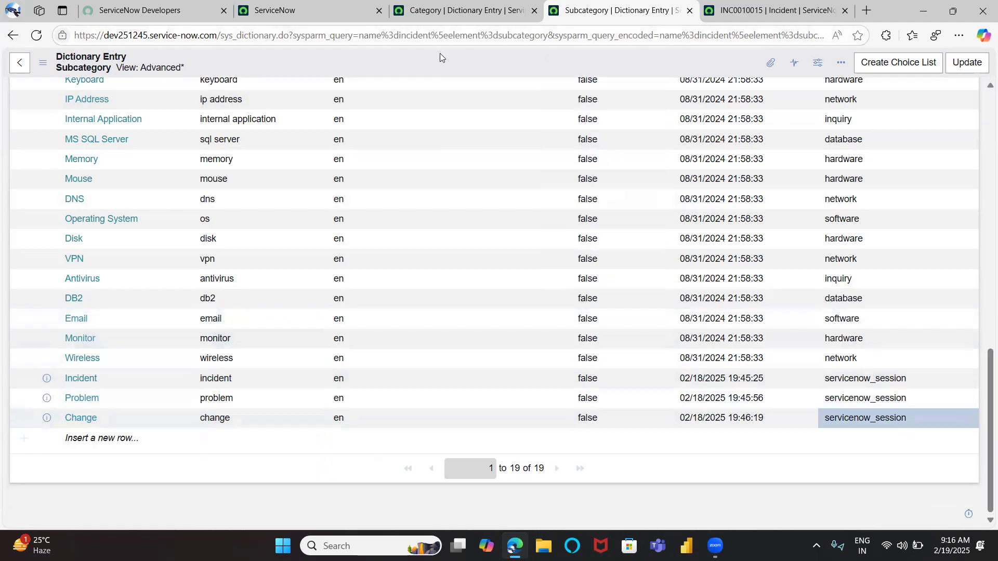
pyautogui.click(431, 139)
pyautogui.scroll(15, 431, 142)
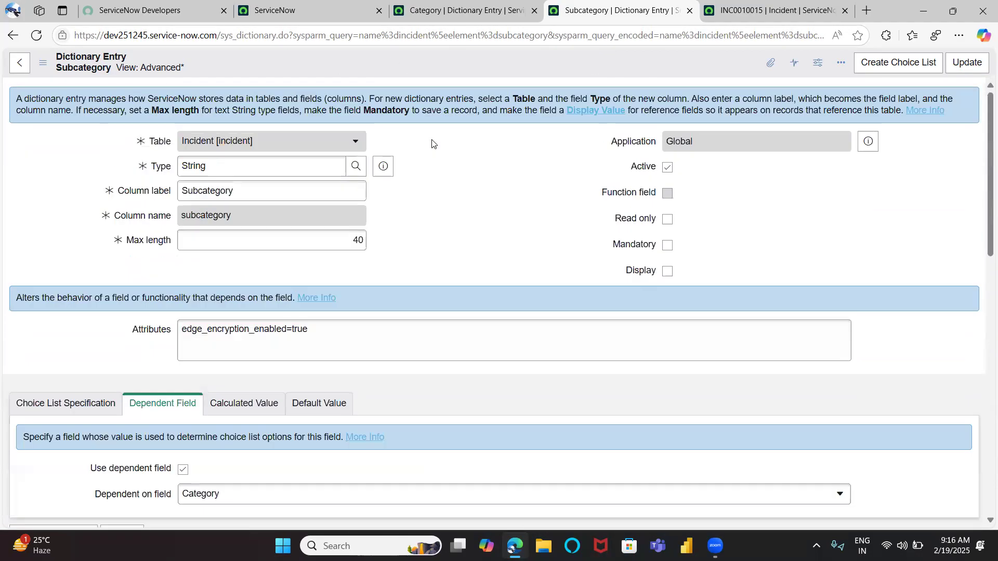
pyautogui.rightClick(429, 62)
pyautogui.click(460, 73)
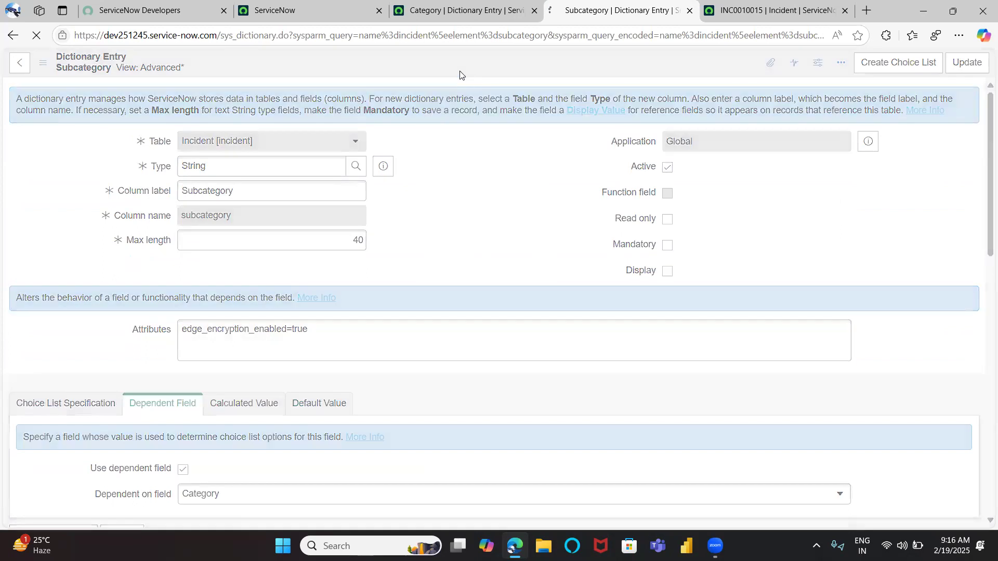
# Reload the incident form and set its Category to ServiceNow Session and Subcategory to Incident
pyautogui.hotkey('ctrl', 'Tab')
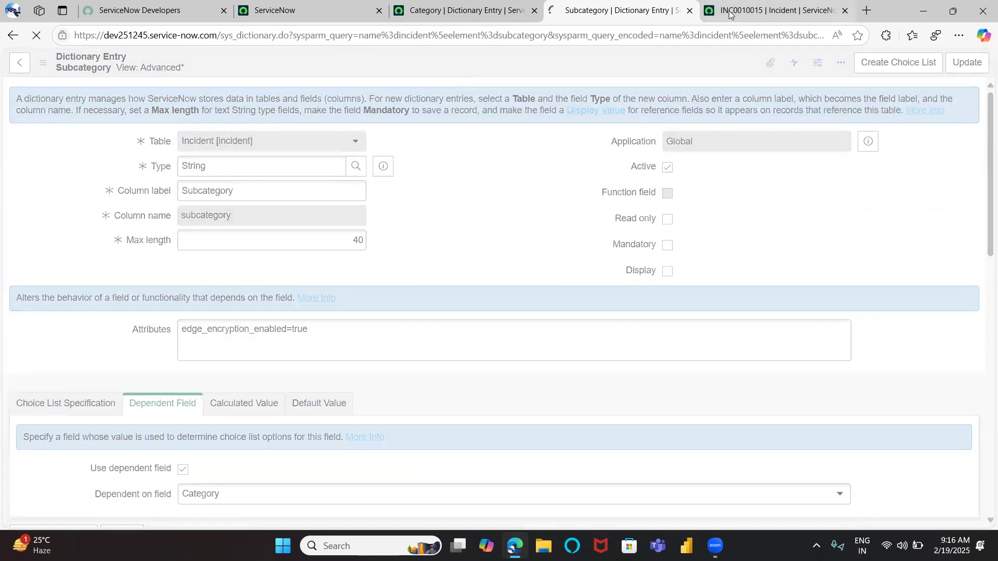
pyautogui.click(60, 35)
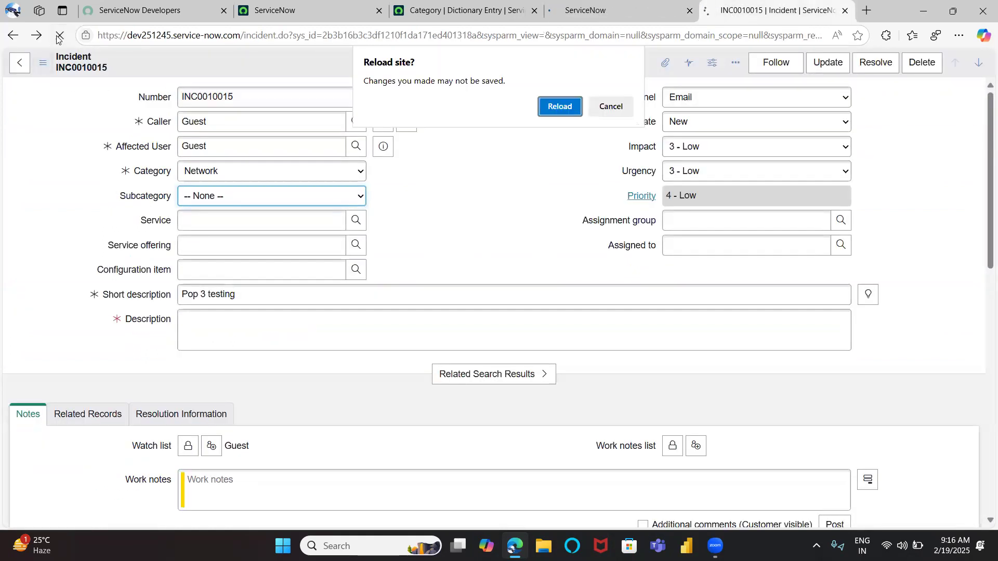
pyautogui.click(570, 107)
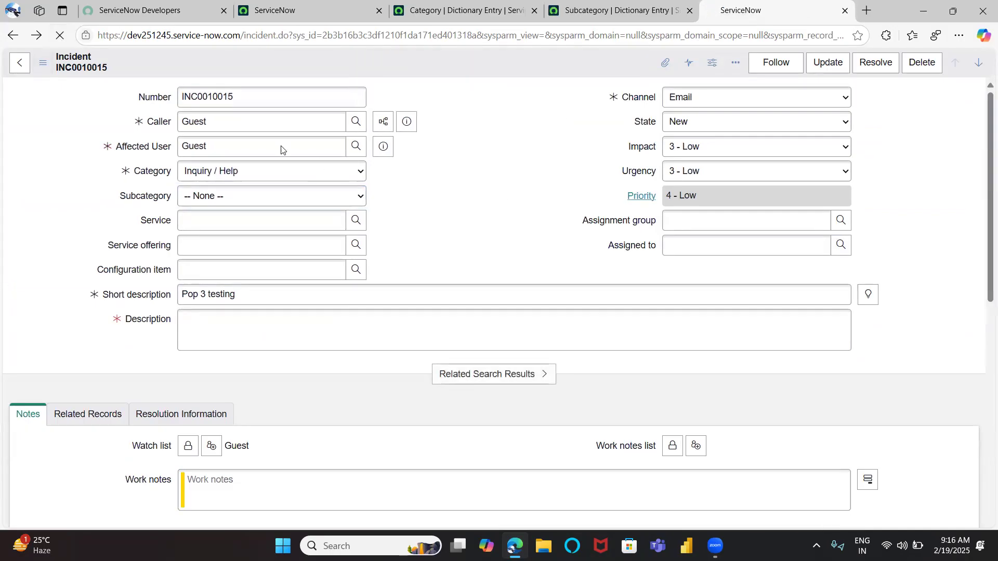
pyautogui.click(274, 171)
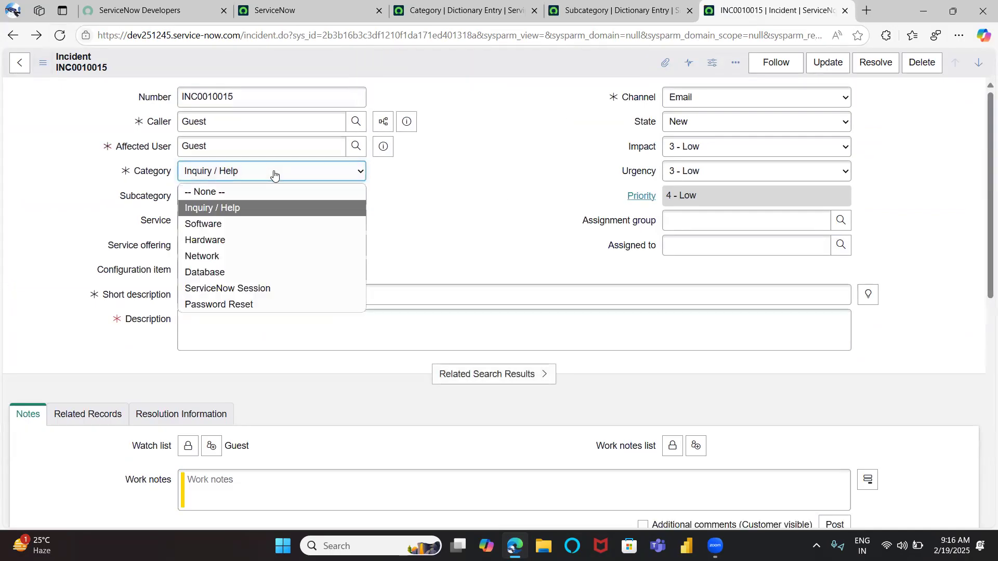
pyautogui.click(249, 289)
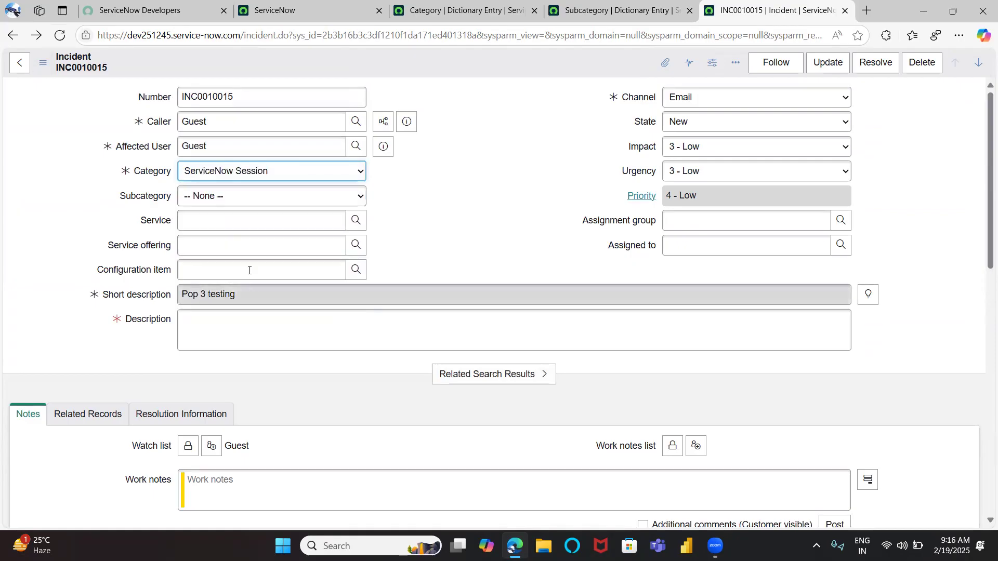
pyautogui.click(240, 202)
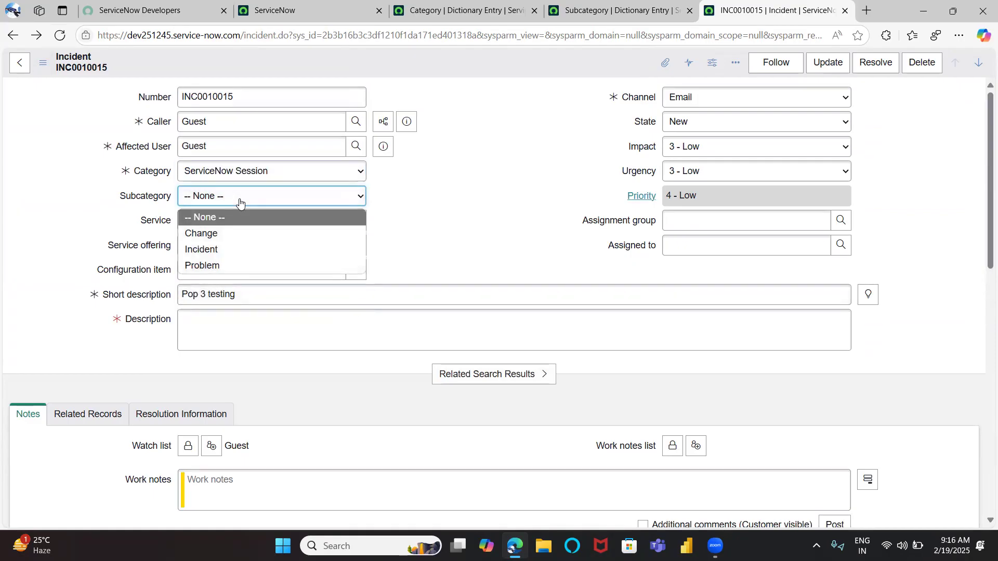
pyautogui.click(214, 251)
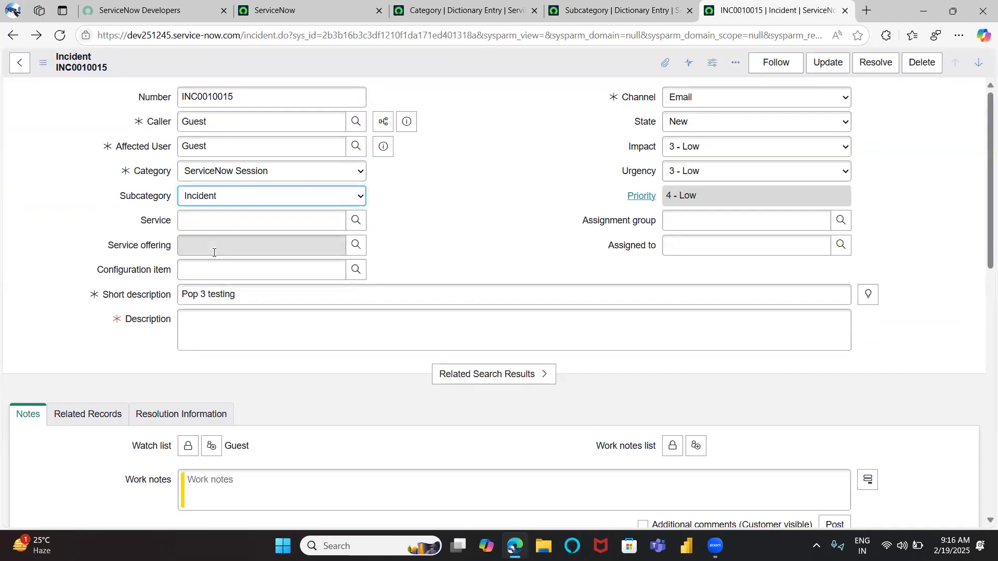
# Review the Subcategory choice list and the incident's Category options
pyautogui.click(614, 10)
pyautogui.scroll(-3, 535, 225)
pyautogui.scroll(-10, 536, 225)
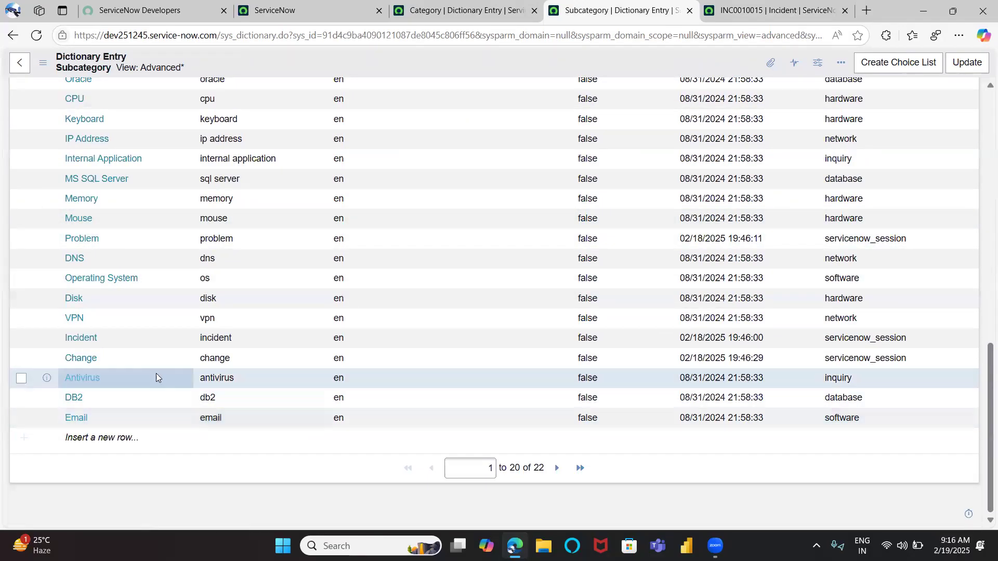
pyautogui.click(727, 16)
pyautogui.click(436, 217)
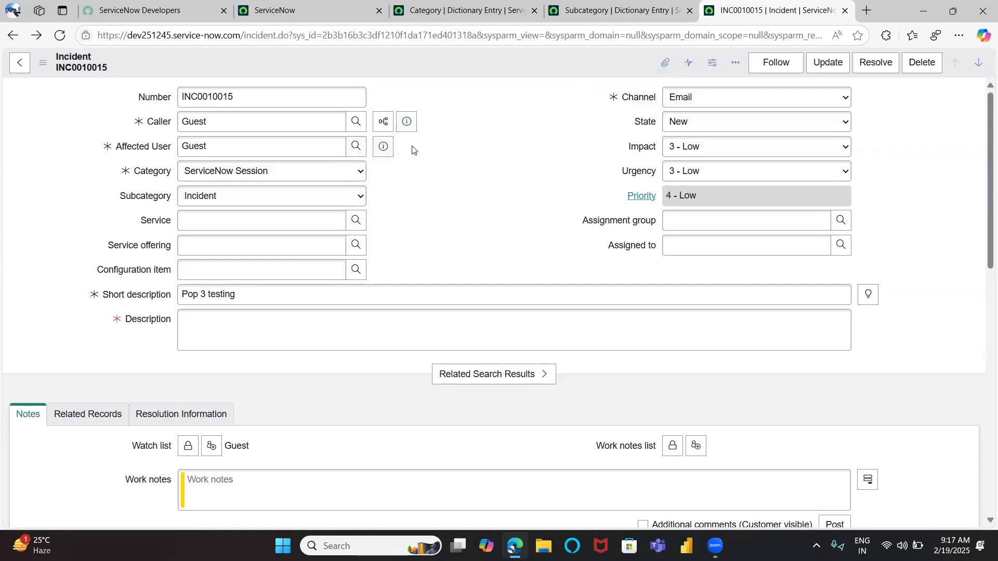
pyautogui.click(270, 172)
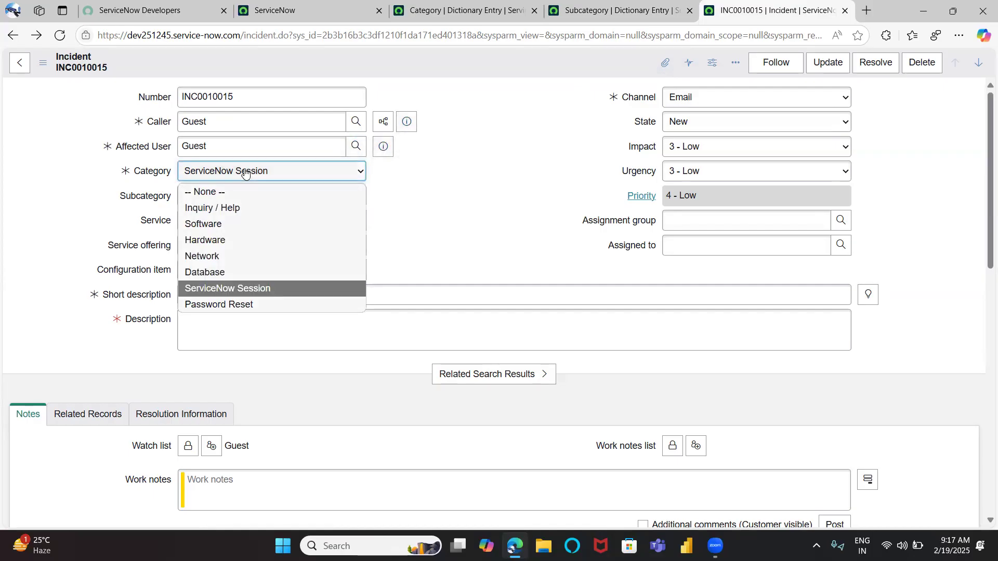
pyautogui.click(447, 187)
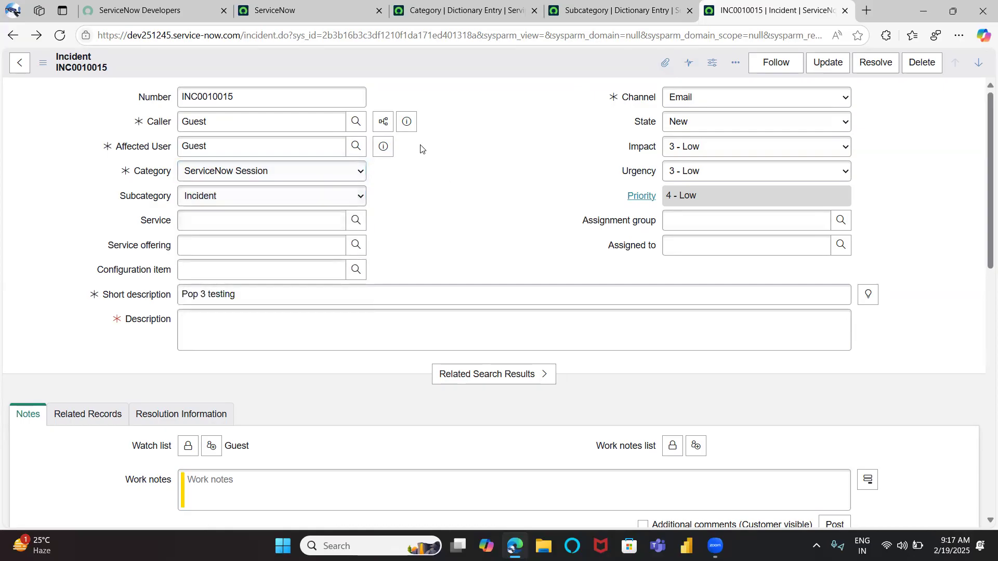
pyautogui.click(584, 6)
pyautogui.scroll(4, 396, 218)
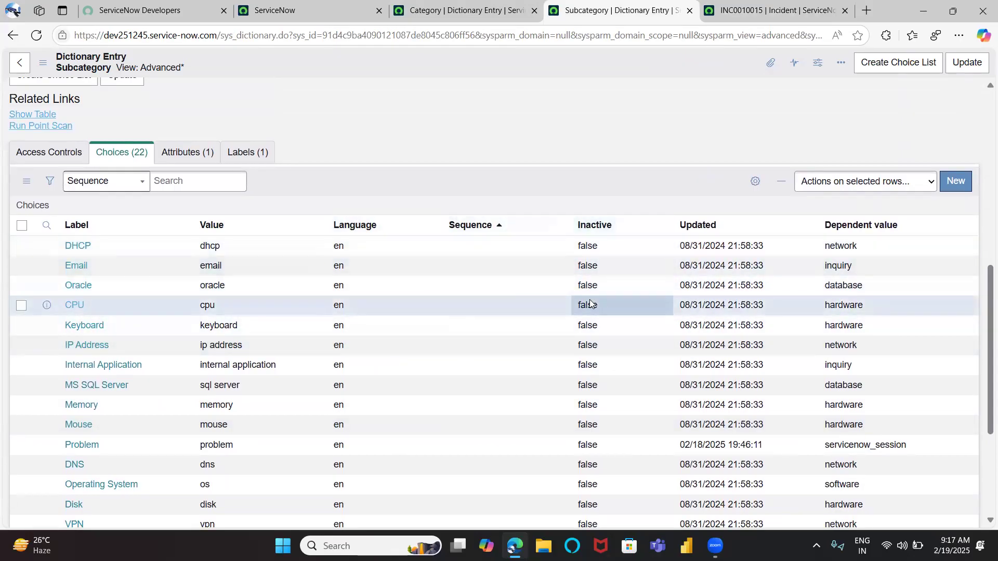
pyautogui.scroll(-4, 411, 332)
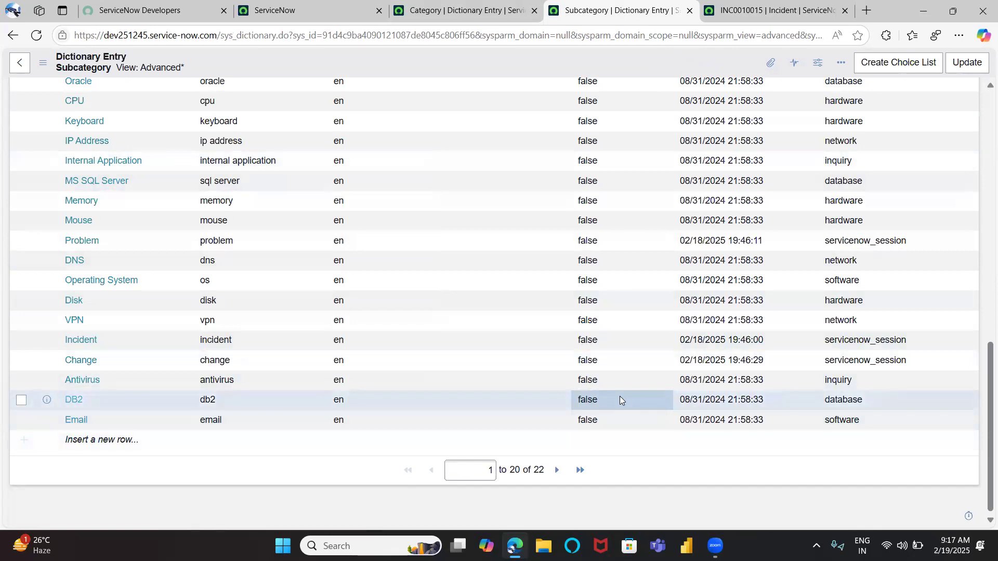
pyautogui.click(19, 402)
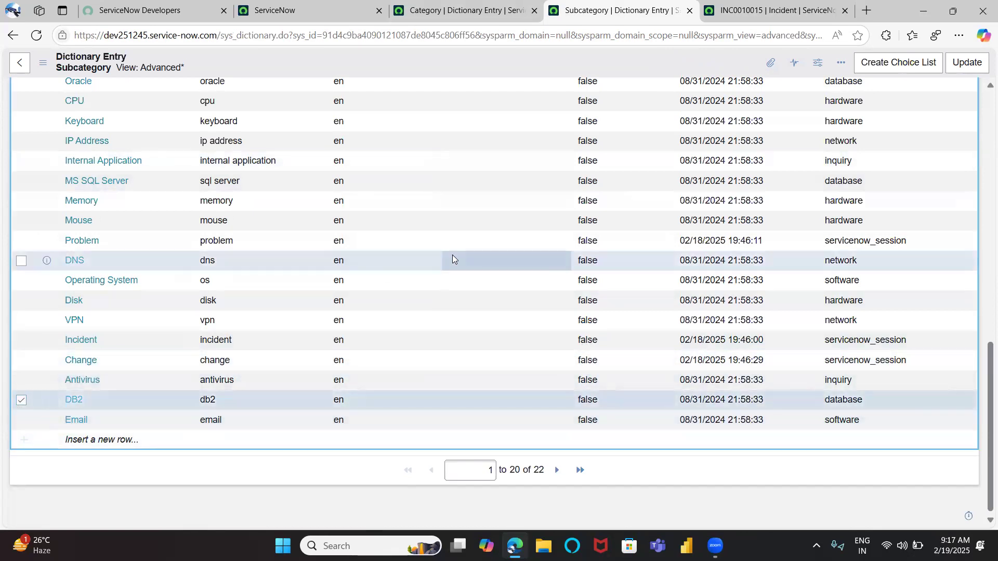
pyautogui.scroll(3, 452, 255)
pyautogui.click(853, 103)
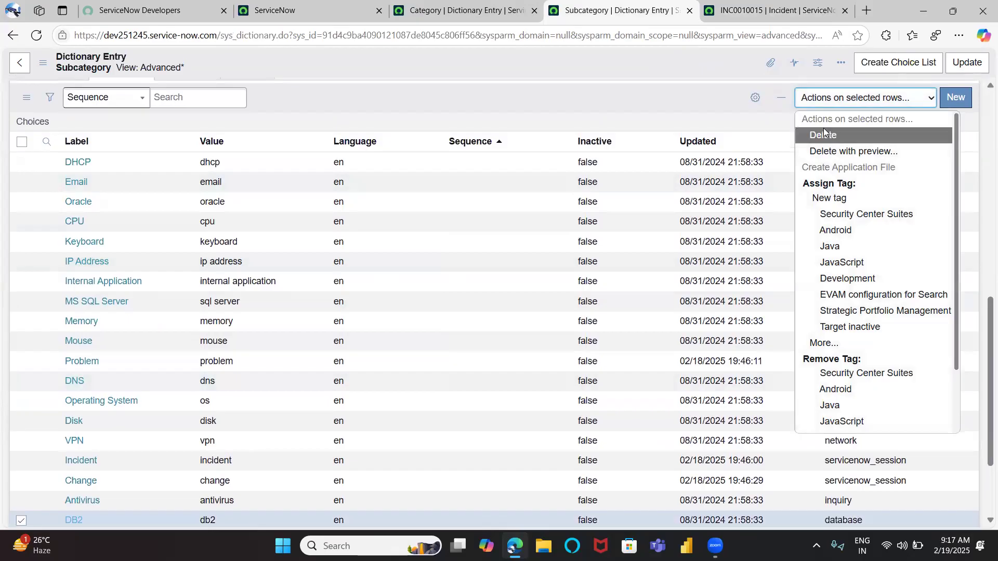
pyautogui.click(748, 119)
pyautogui.scroll(-3, 724, 105)
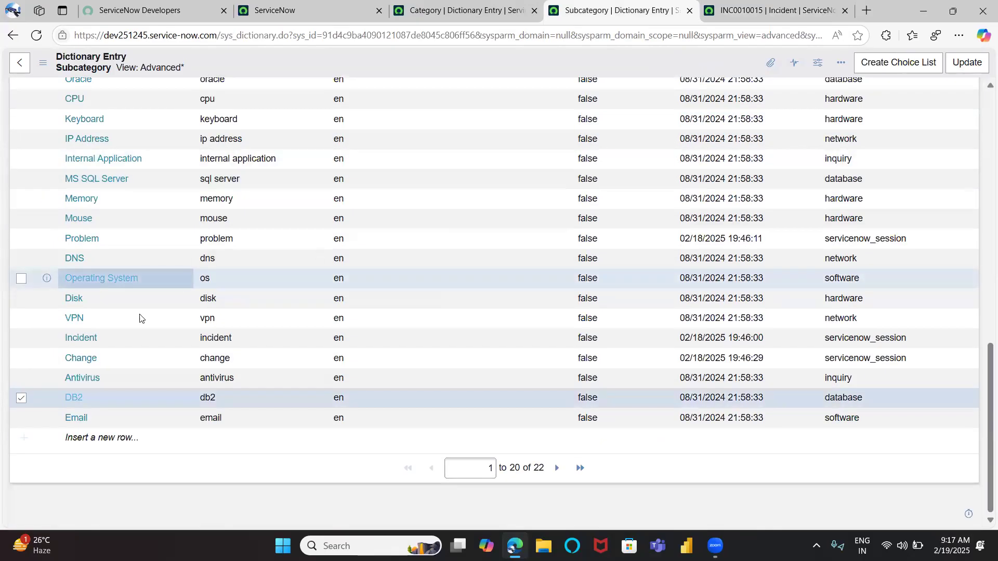
pyautogui.click(22, 398)
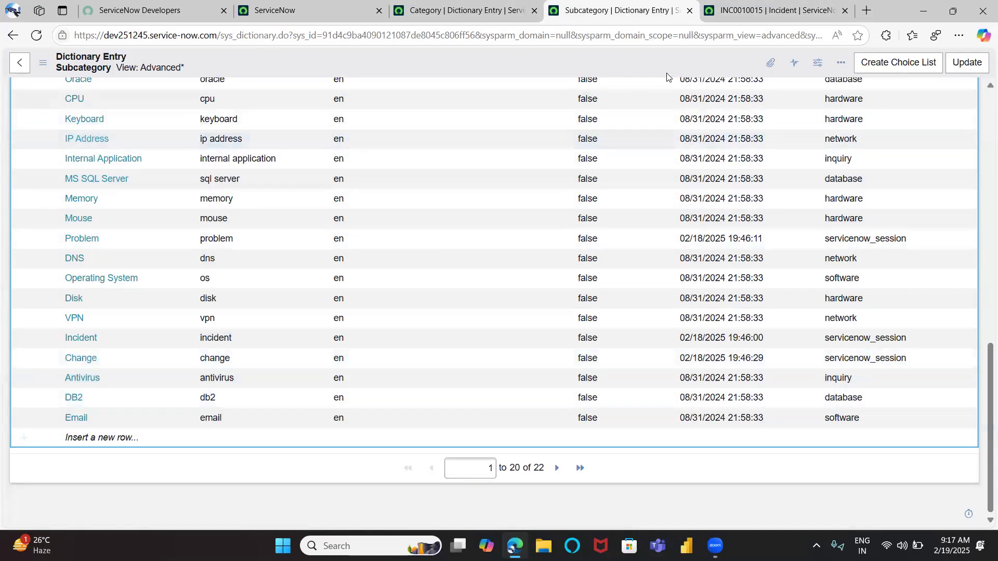
# Mark the Incident subcategory choice as inactive
pyautogui.click(748, 7)
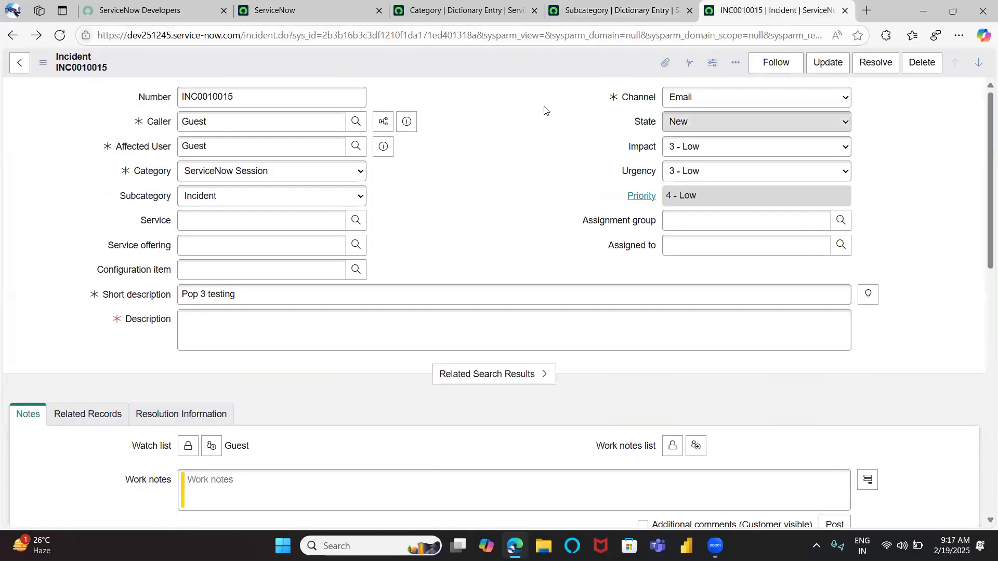
pyautogui.click(598, 13)
pyautogui.scroll(4, 490, 311)
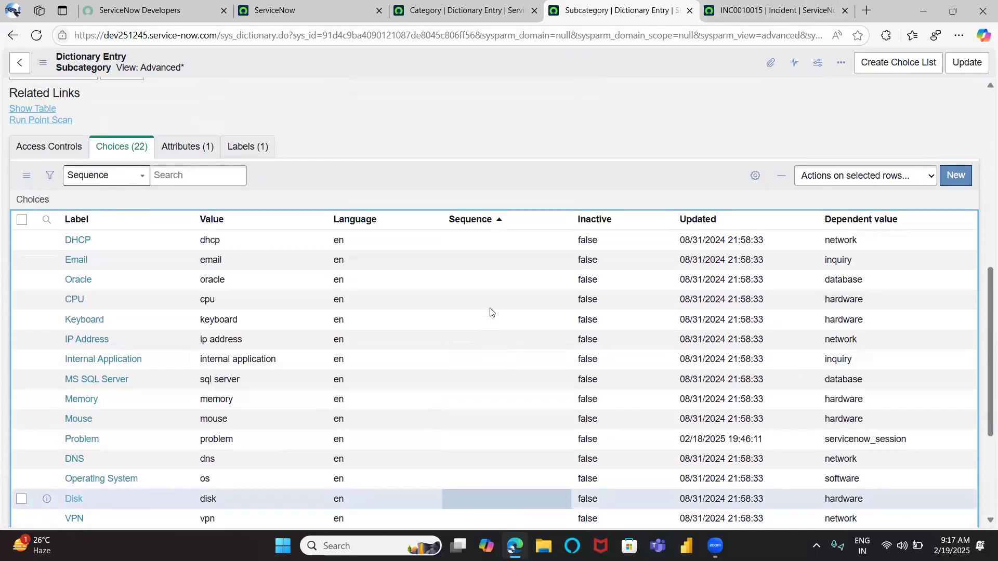
pyautogui.scroll(-4, 562, 343)
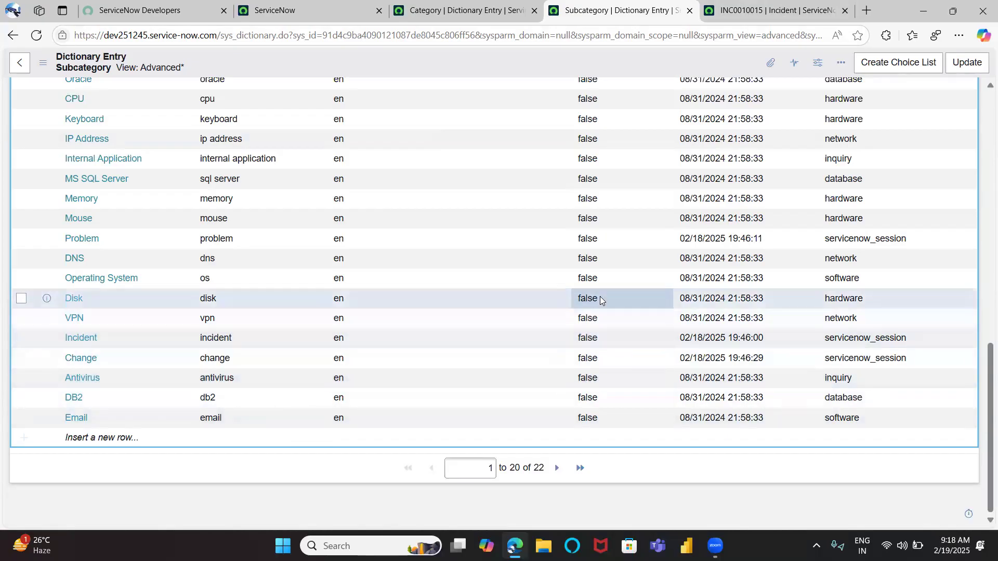
pyautogui.rightClick(599, 336)
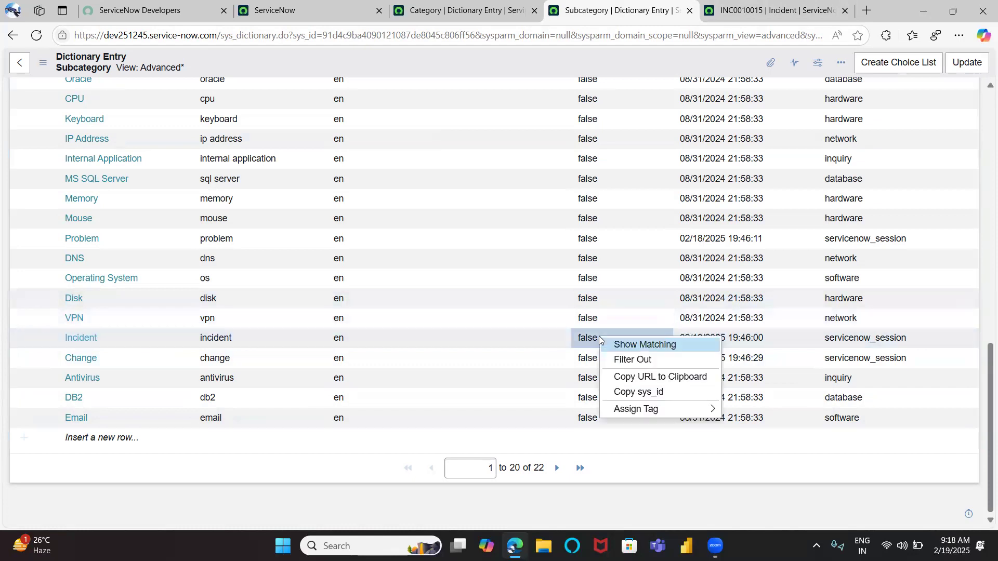
pyautogui.click(579, 340)
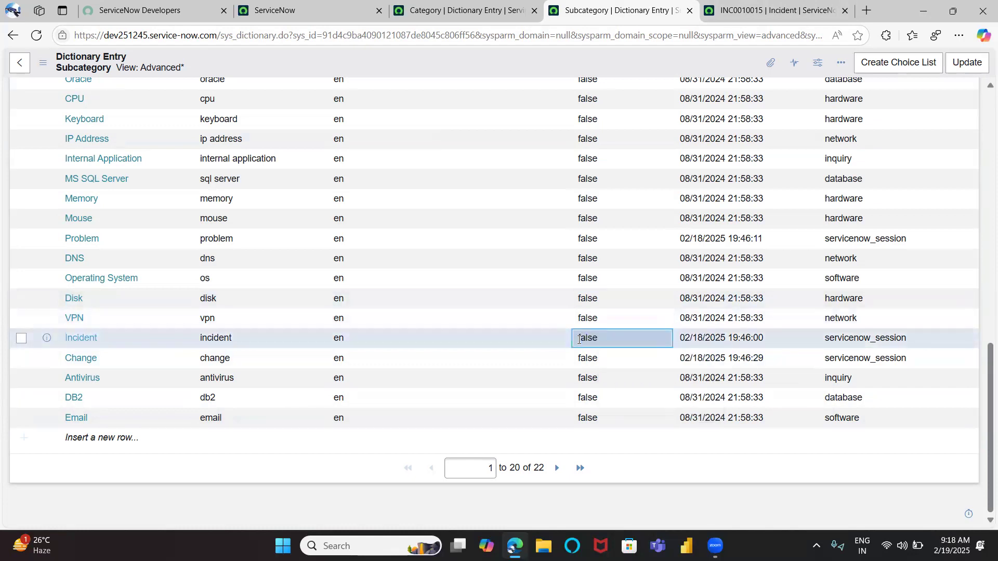
pyautogui.doubleClick(611, 343)
pyautogui.click(603, 343)
pyautogui.click(598, 376)
pyautogui.click(634, 343)
# Reload the incident form, set Category to ServiceNow Session and check the available Subcategory options
pyautogui.click(743, 9)
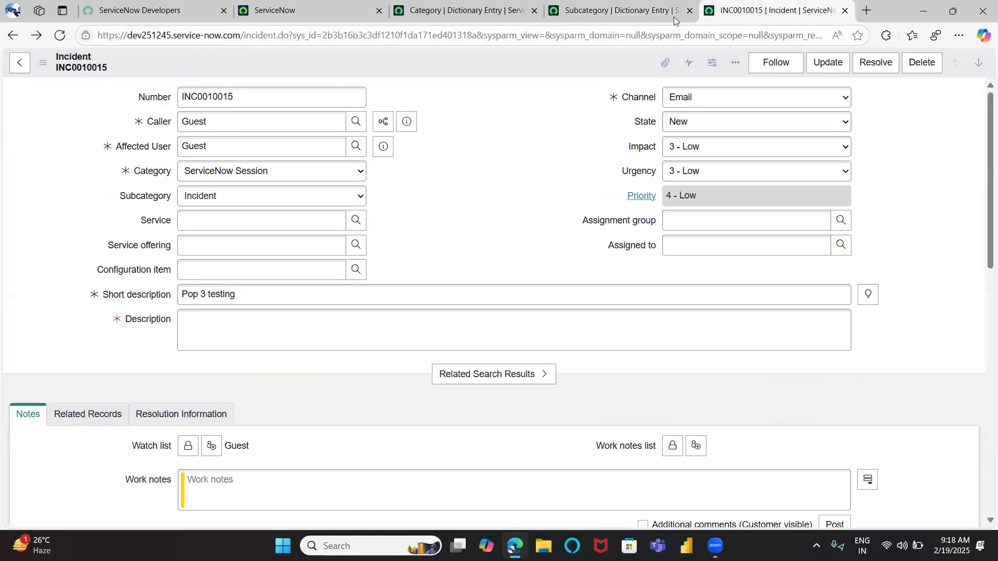
pyautogui.click(60, 36)
pyautogui.click(558, 133)
pyautogui.click(233, 179)
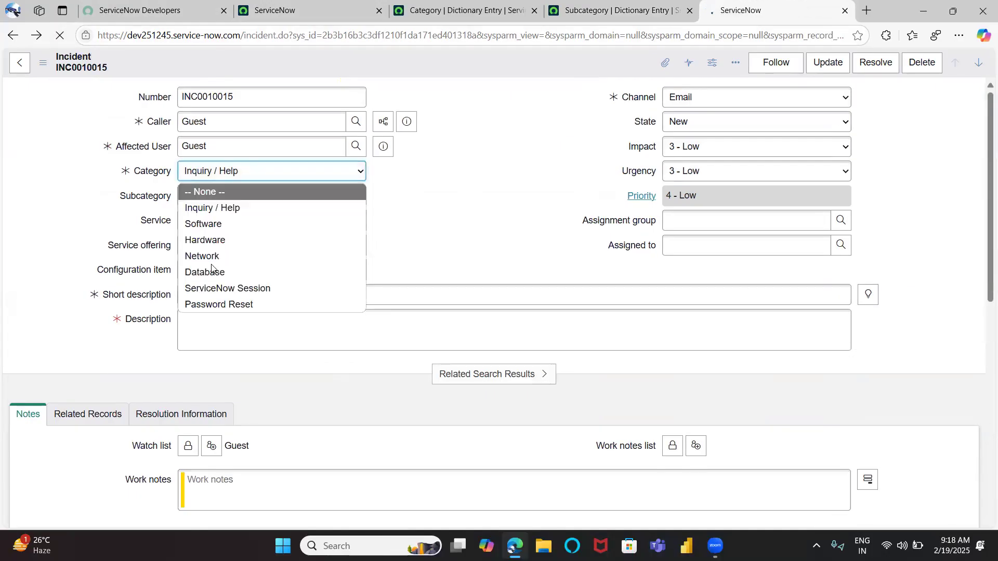
pyautogui.click(211, 284)
pyautogui.click(221, 202)
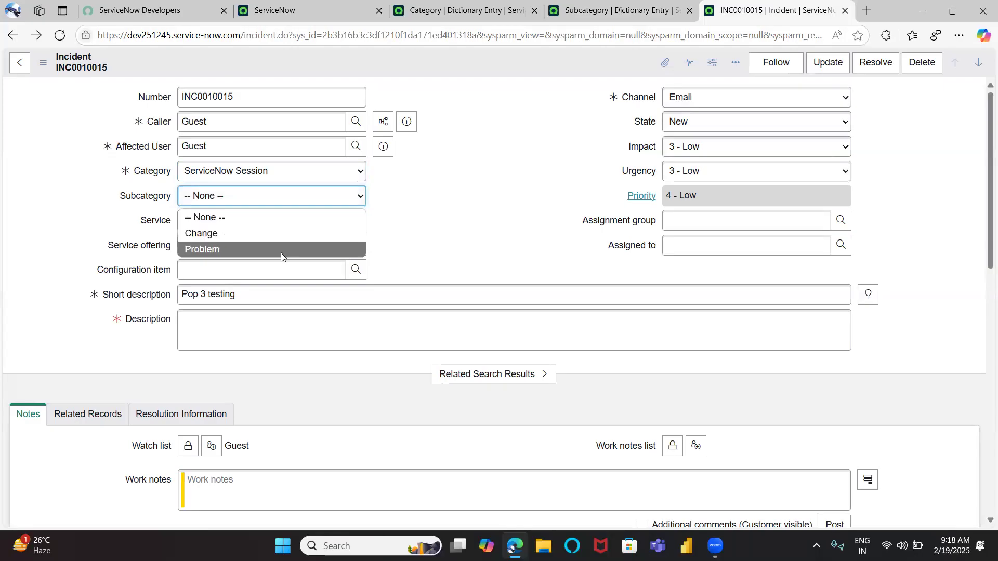
pyautogui.click(440, 188)
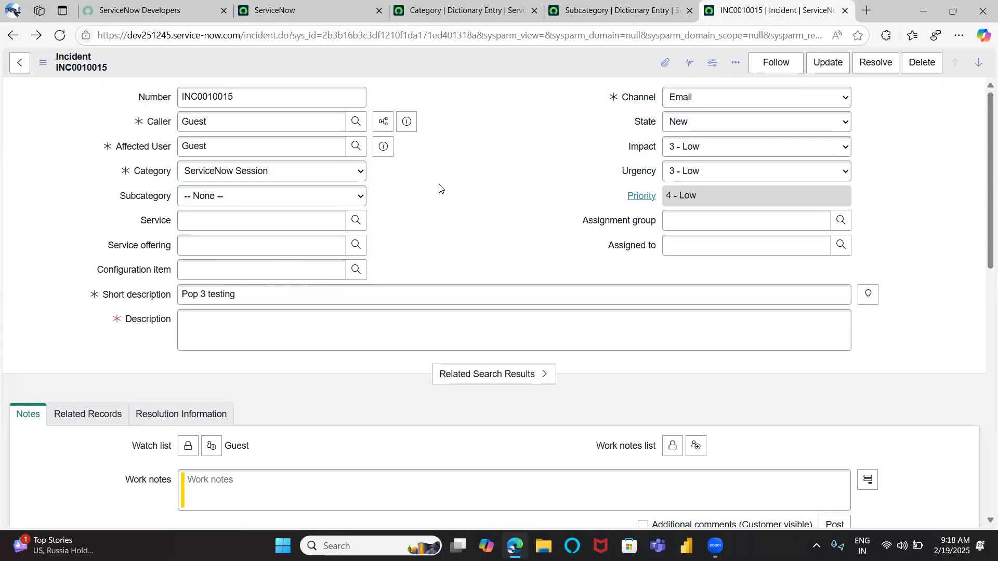
pyautogui.click(427, 5)
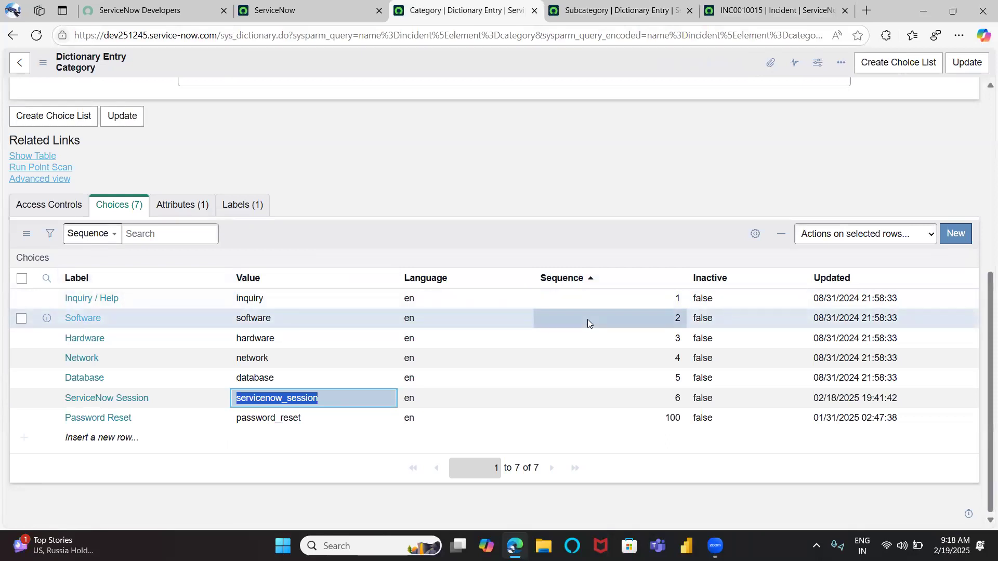
pyautogui.click(725, 6)
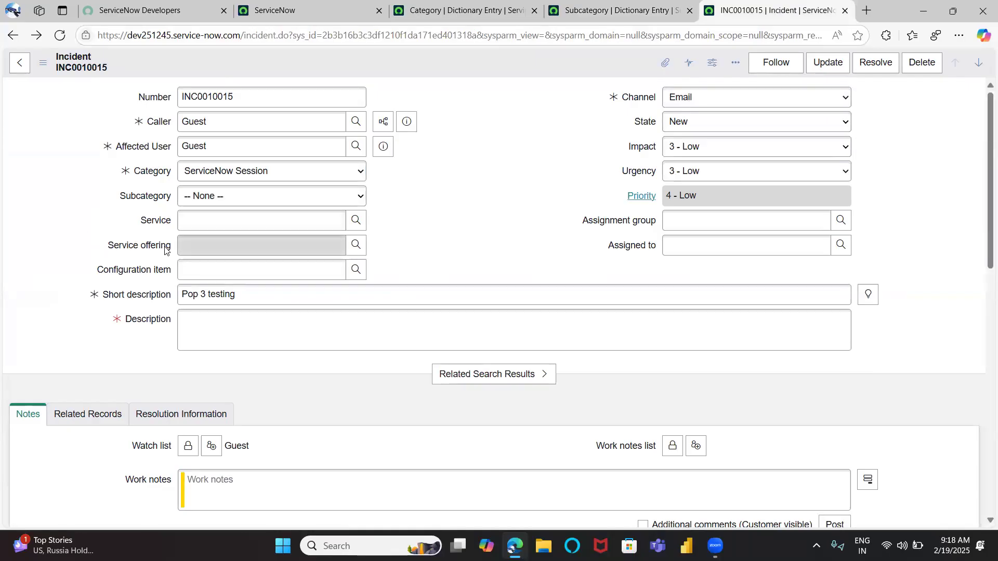
pyautogui.moveTo(139, 217); pyautogui.dragTo(383, 275)
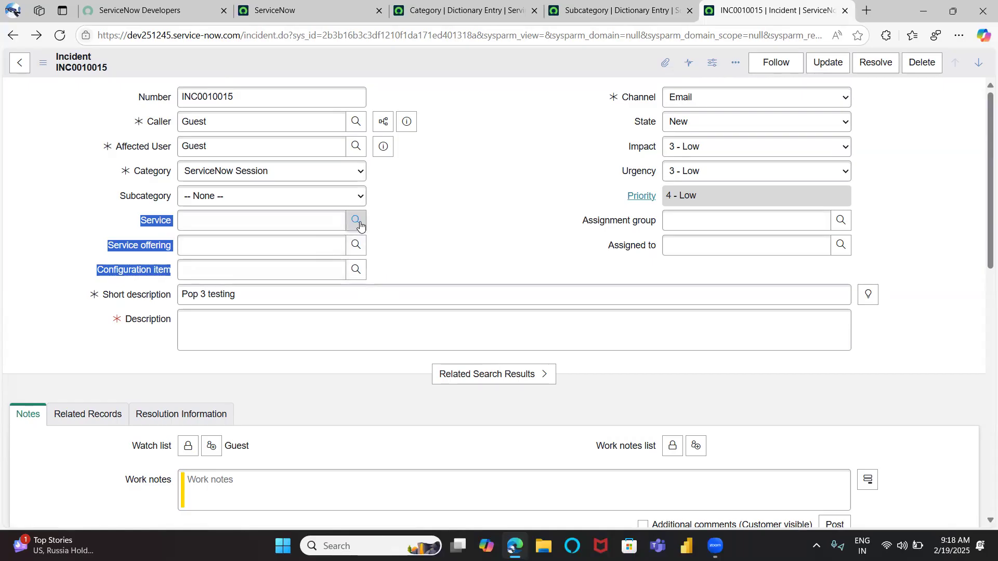
pyautogui.click(405, 231)
pyautogui.click(356, 220)
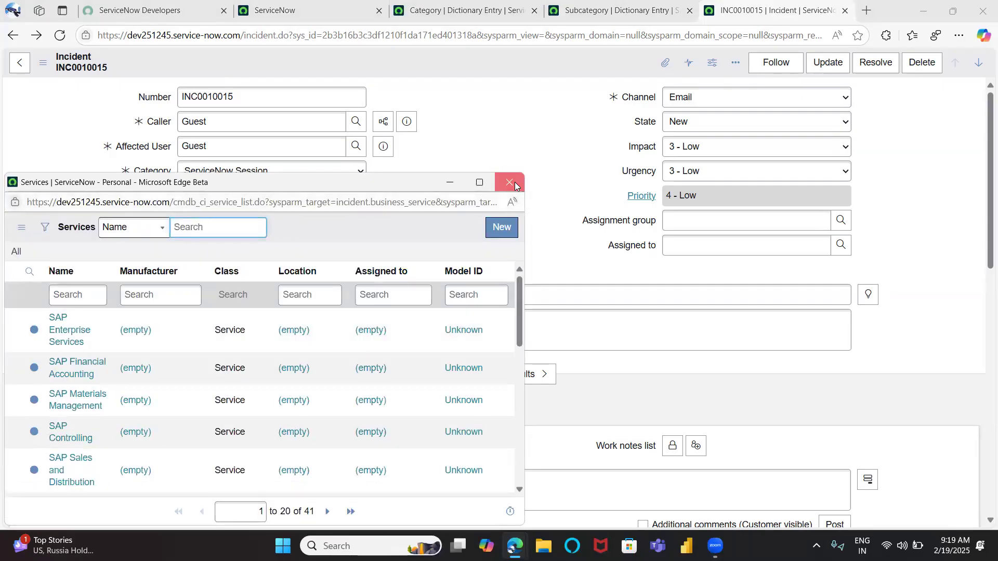
pyautogui.click(510, 182)
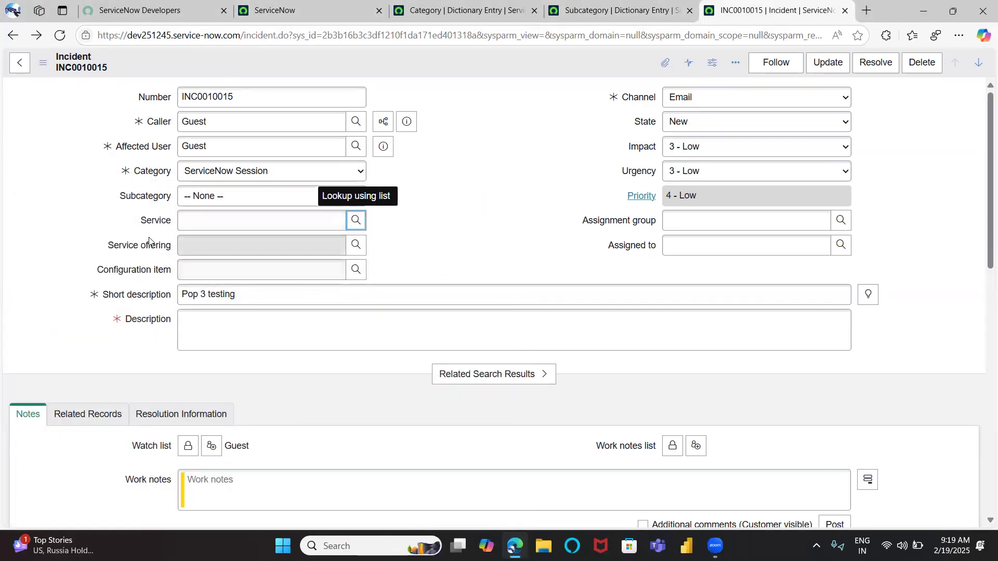
pyautogui.moveTo(128, 223); pyautogui.dragTo(383, 278)
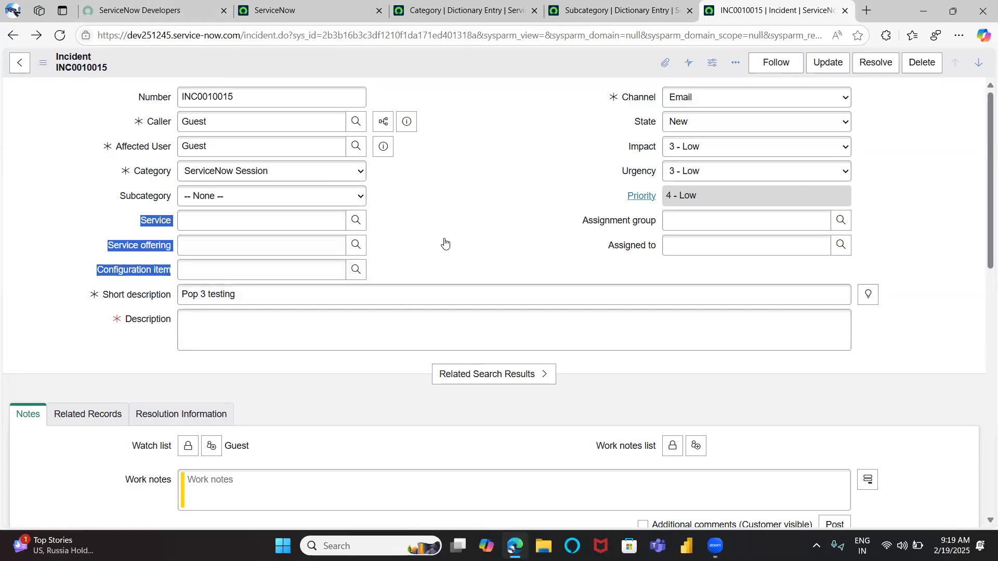
pyautogui.click(173, 225)
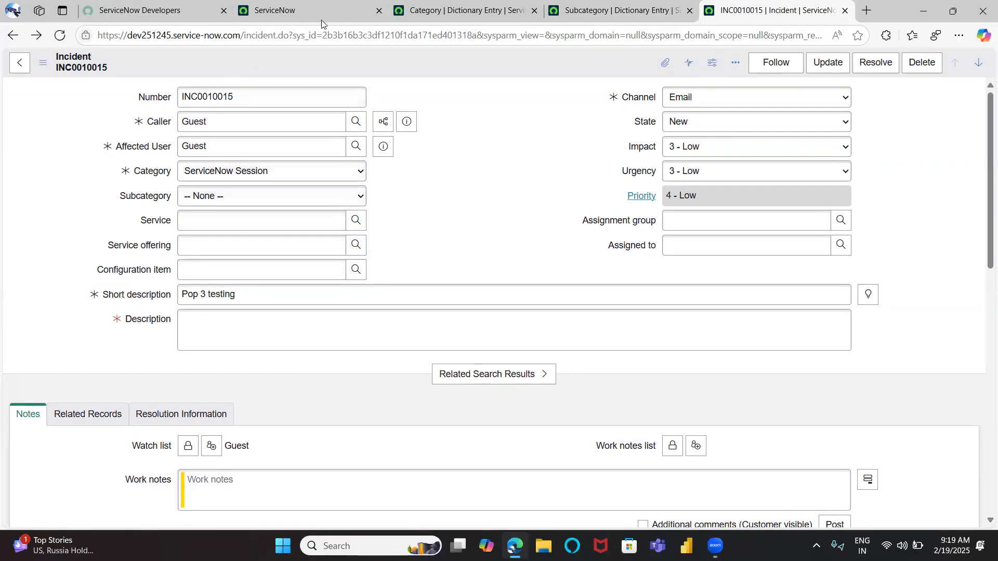
pyautogui.moveTo(276, 37); pyautogui.dragTo(225, 38)
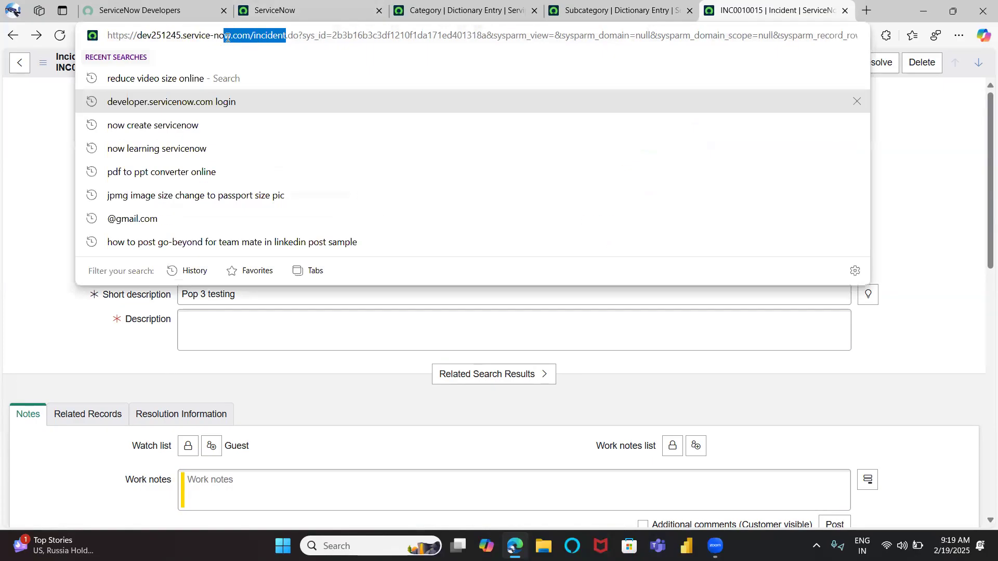
pyautogui.click(35, 144)
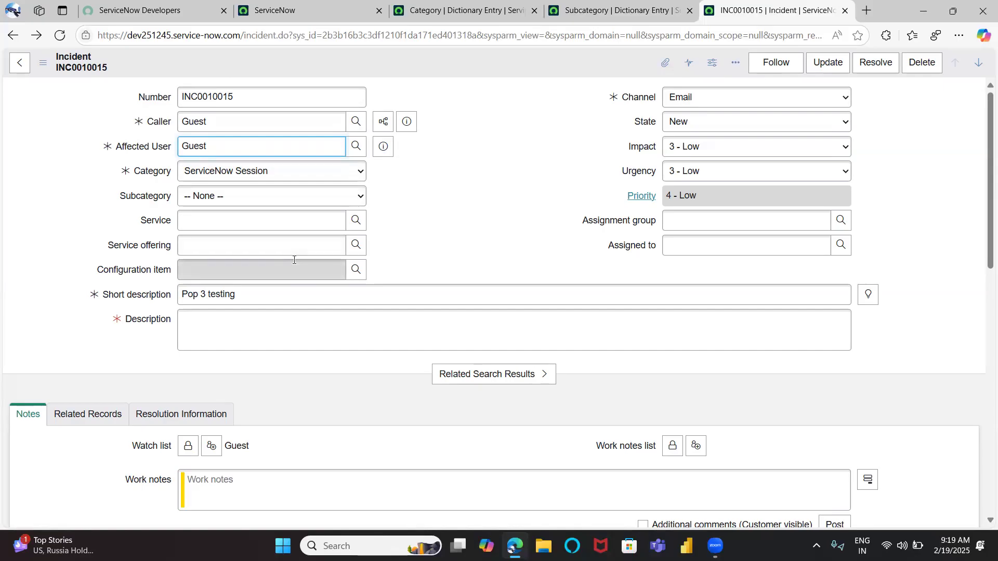
# Open the Service field's dictionary entry, leaving the unsaved incident, and inspect its reference table settings
pyautogui.rightClick(156, 221)
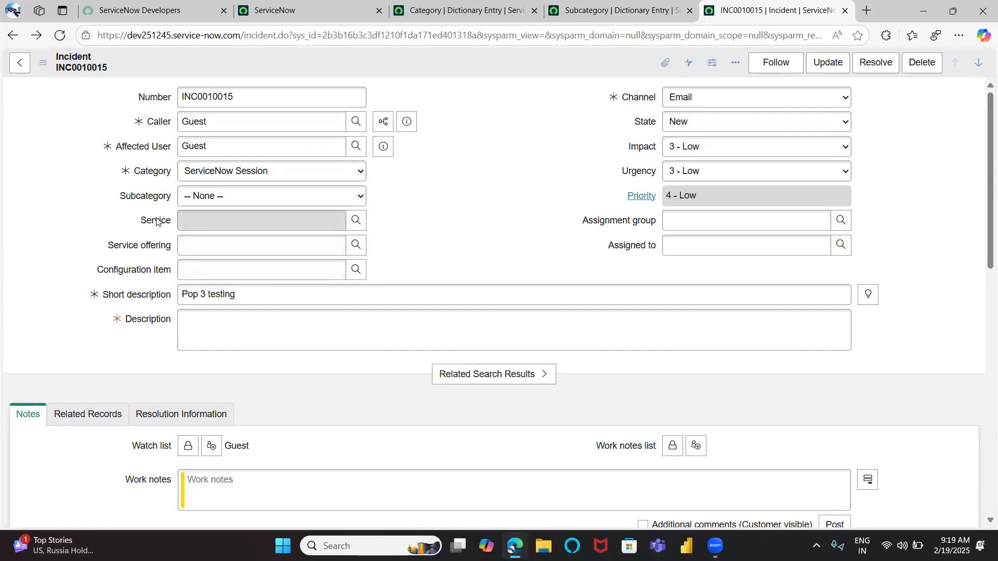
pyautogui.click(203, 242)
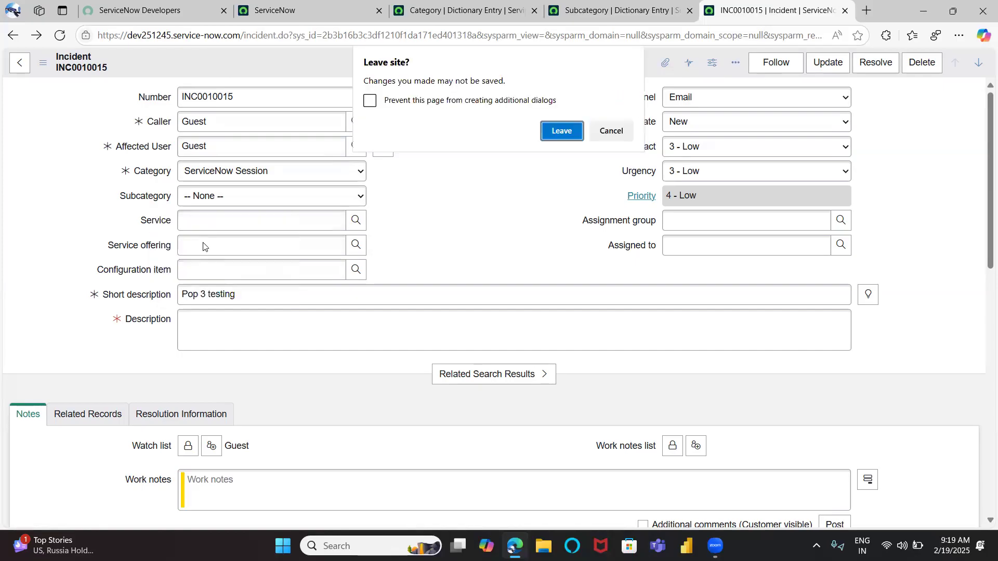
pyautogui.click(557, 133)
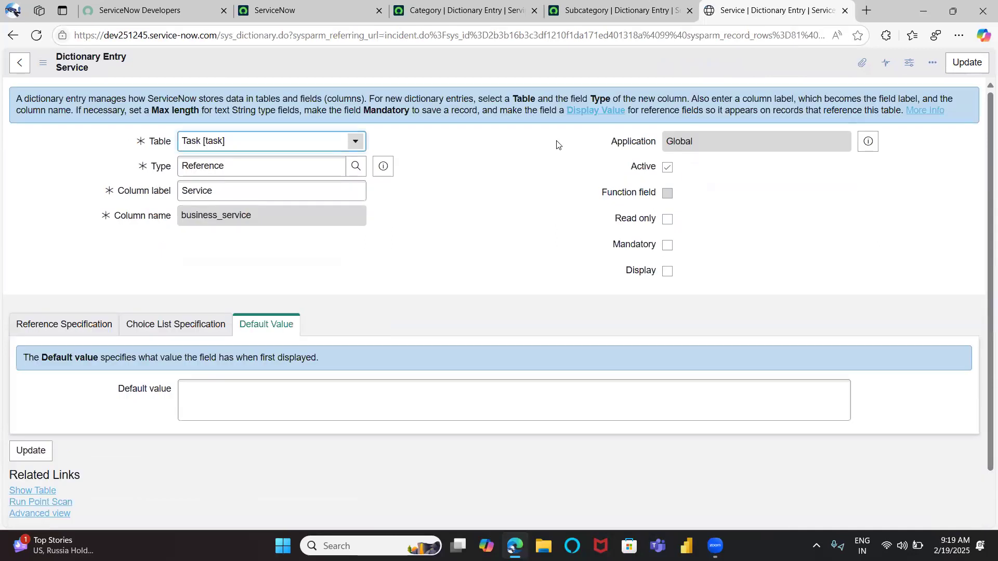
pyautogui.doubleClick(255, 163)
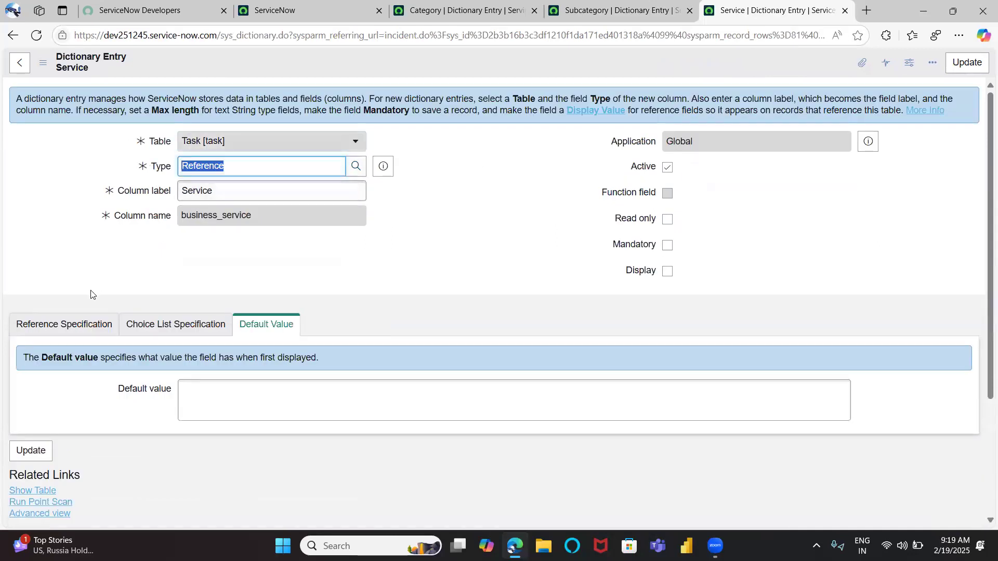
pyautogui.click(75, 324)
pyautogui.scroll(-1, 78, 326)
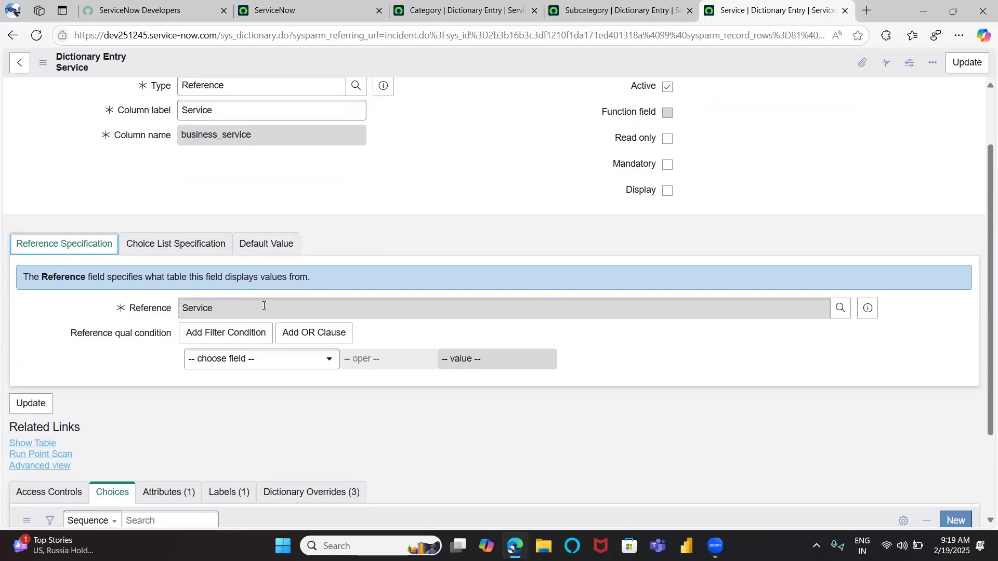
pyautogui.click(876, 310)
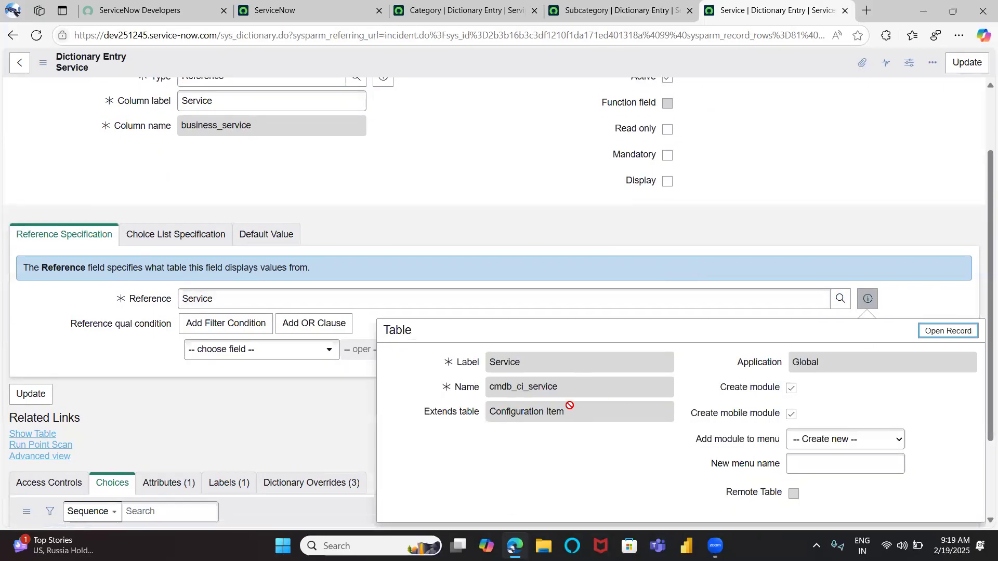
pyautogui.moveTo(556, 378); pyautogui.dragTo(488, 380)
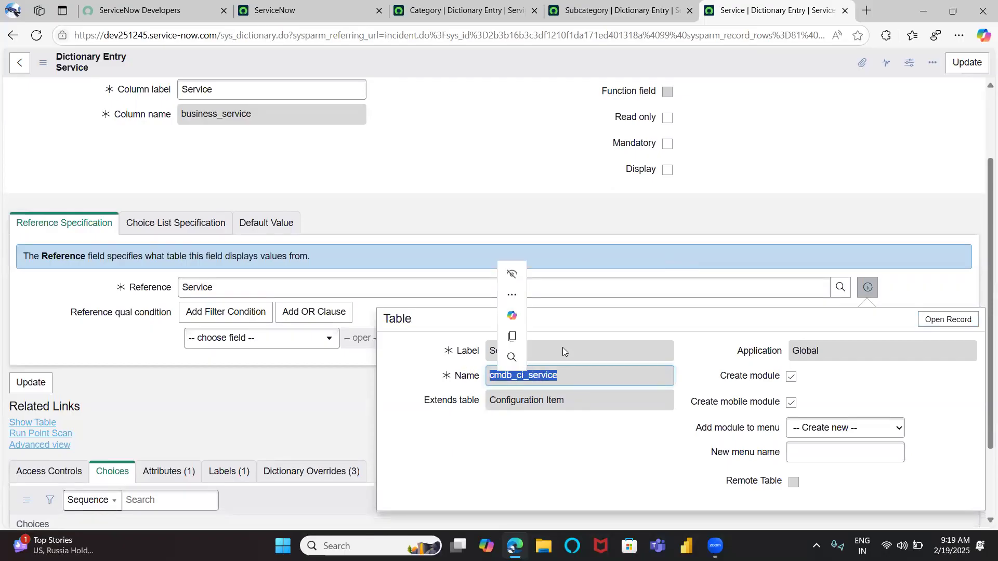
pyautogui.click(441, 156)
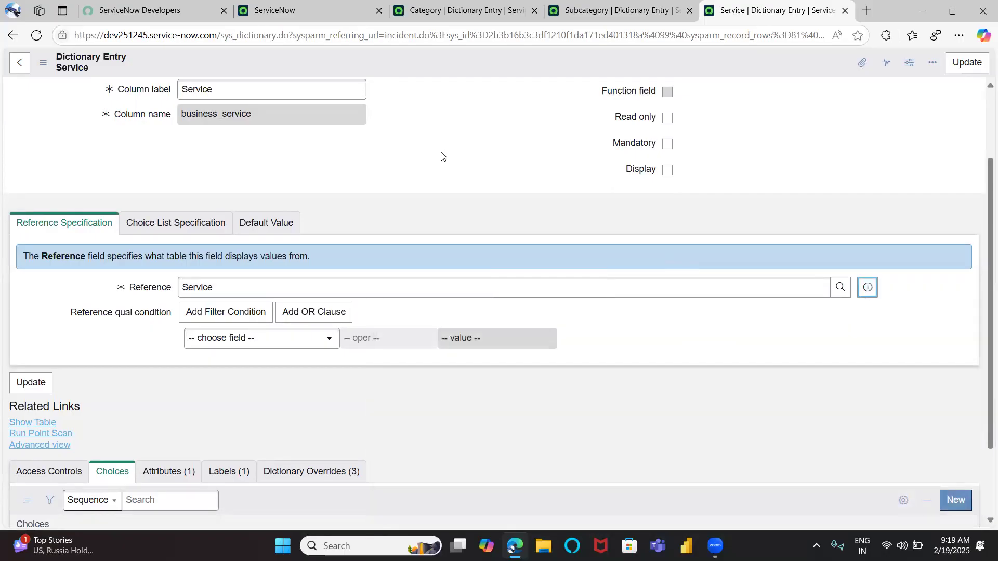
pyautogui.scroll(2, 442, 156)
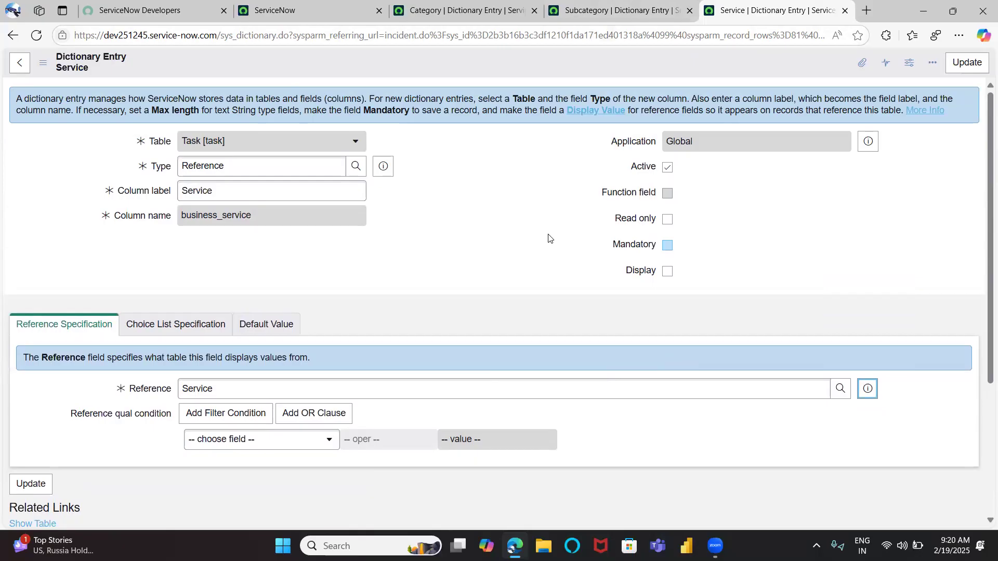
pyautogui.scroll(-1, 548, 238)
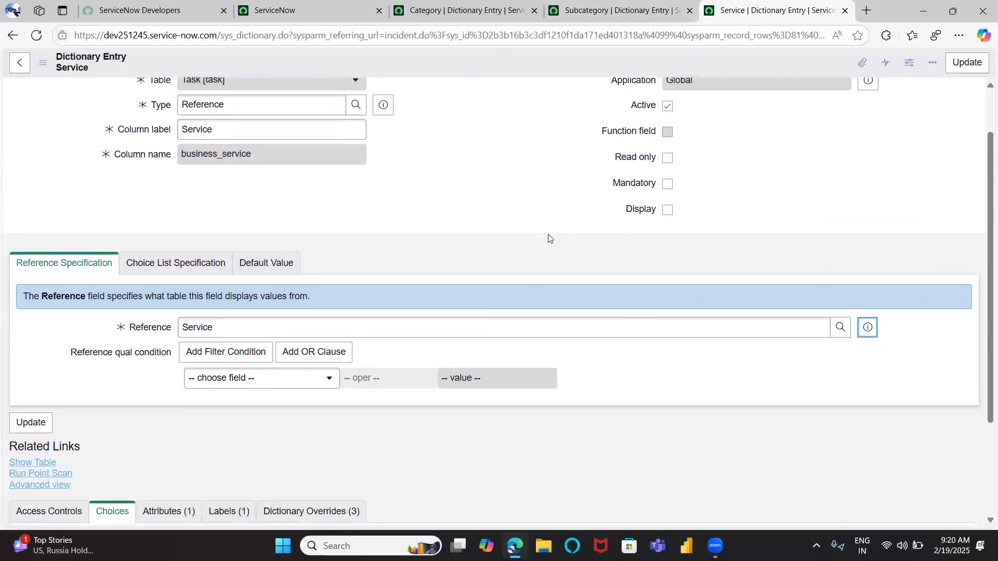
pyautogui.click(215, 327)
pyautogui.doubleClick(176, 327)
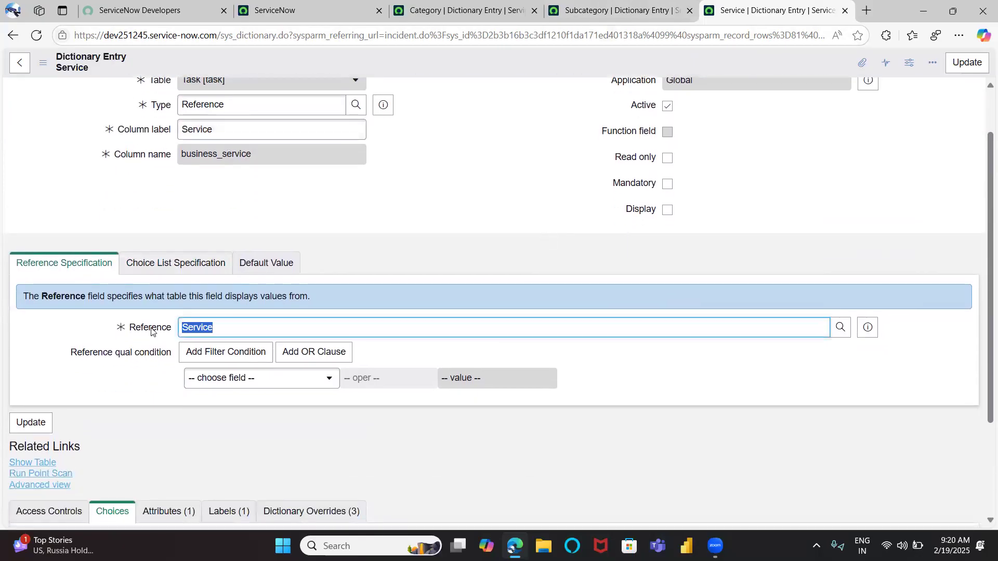
pyautogui.click(156, 200)
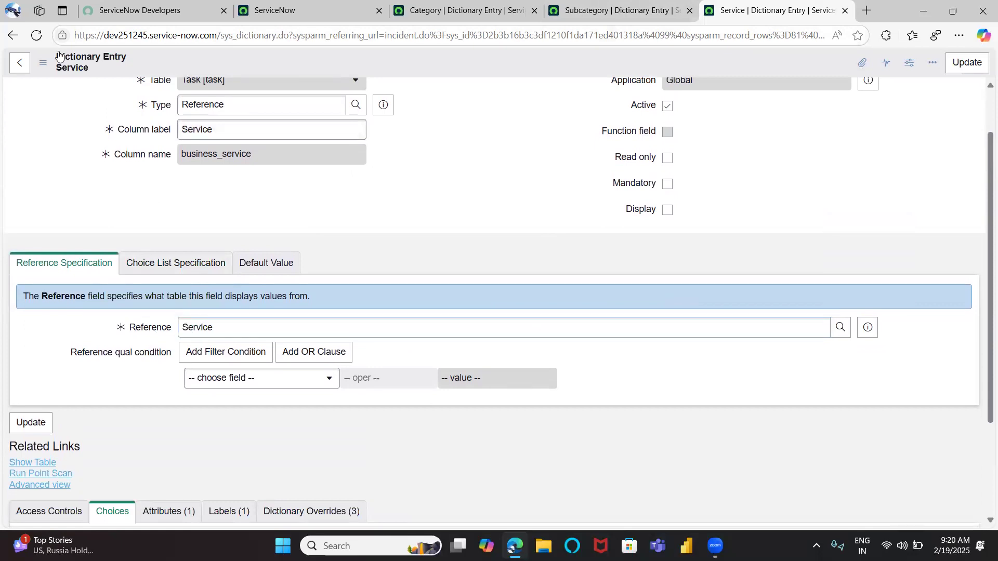
# Return to the incident form and browse the Service and Caller lookup lists without selecting anything
pyautogui.click(12, 35)
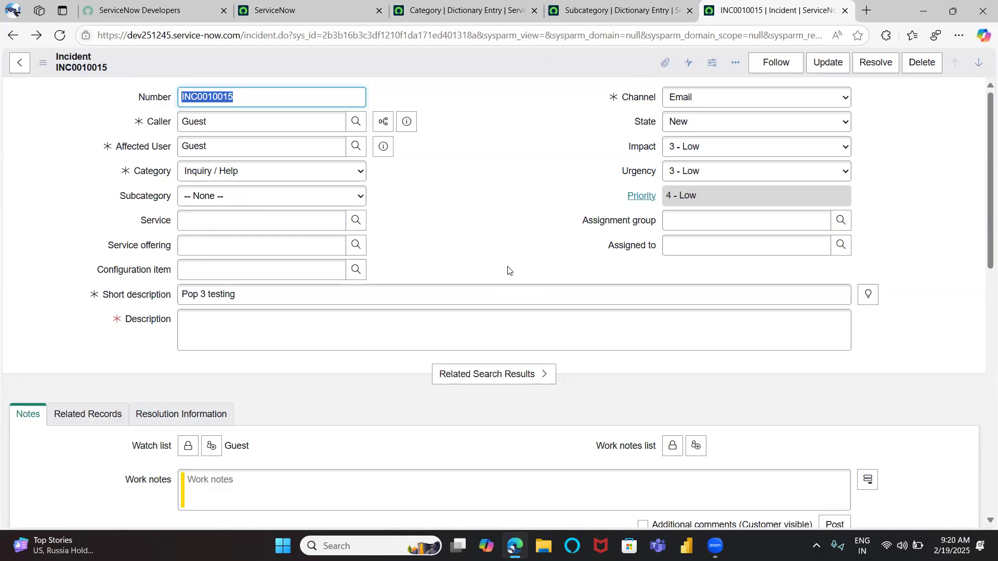
pyautogui.click(356, 219)
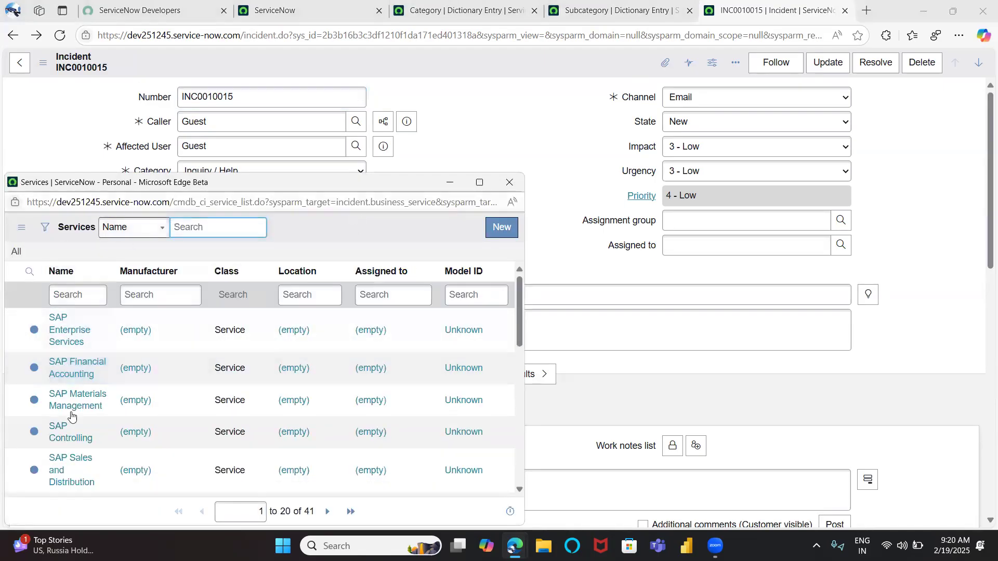
pyautogui.click(509, 182)
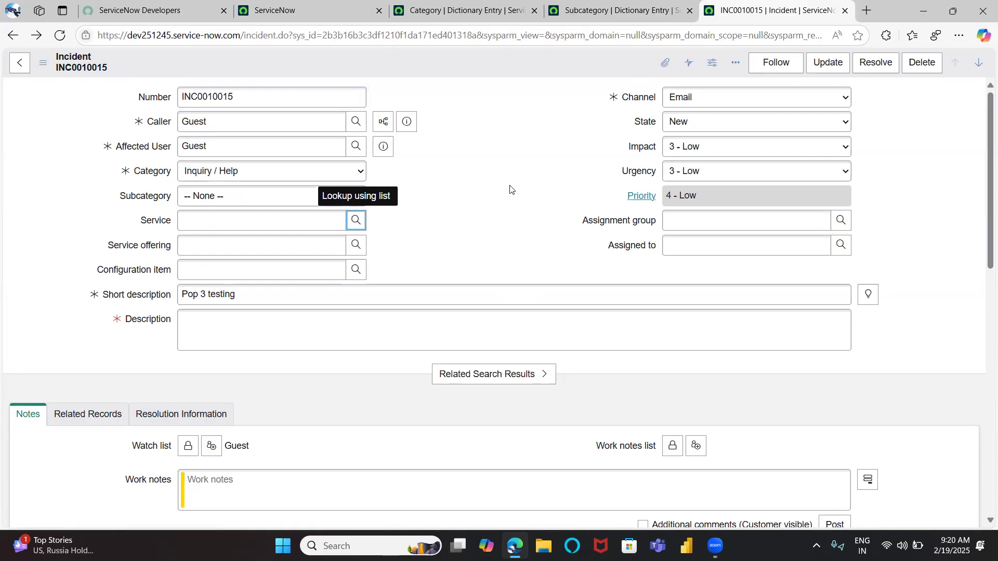
pyautogui.click(417, 73)
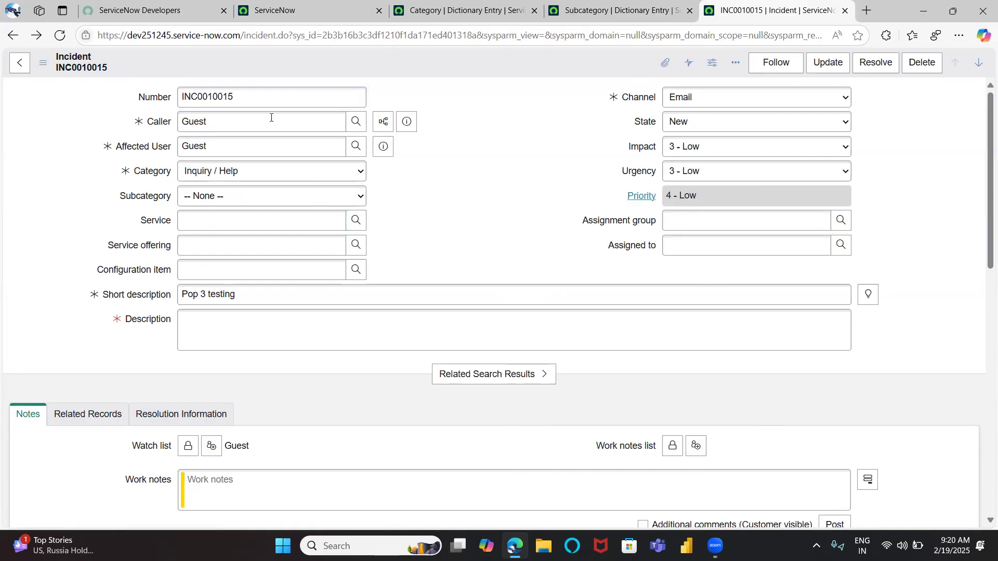
pyautogui.click(354, 122)
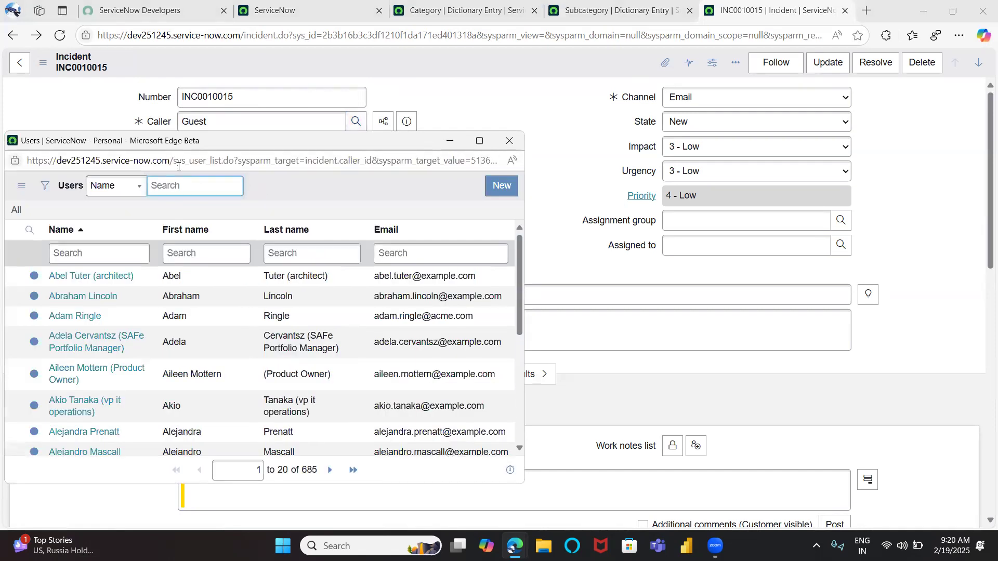
pyautogui.moveTo(180, 160); pyautogui.dragTo(240, 159)
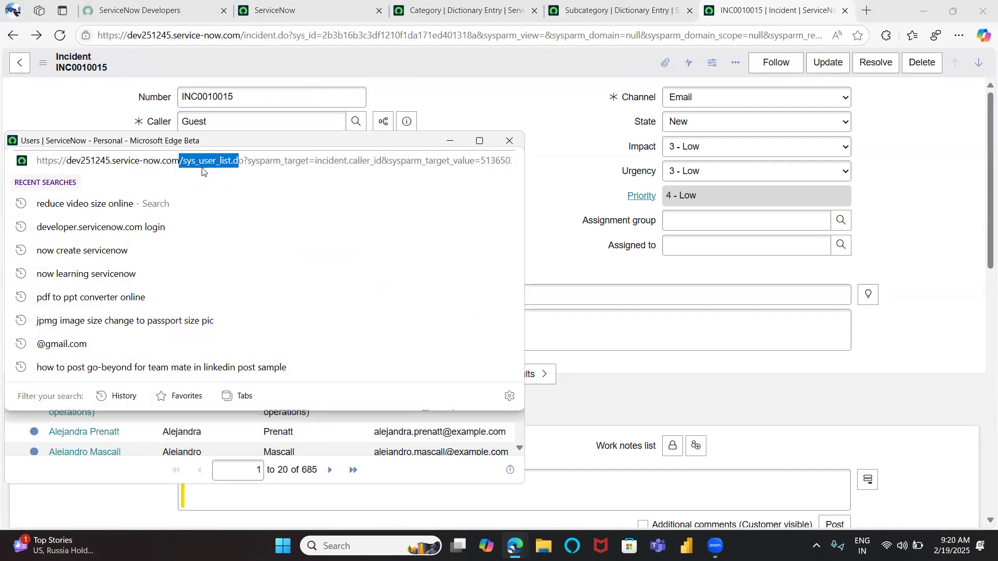
pyautogui.click(500, 142)
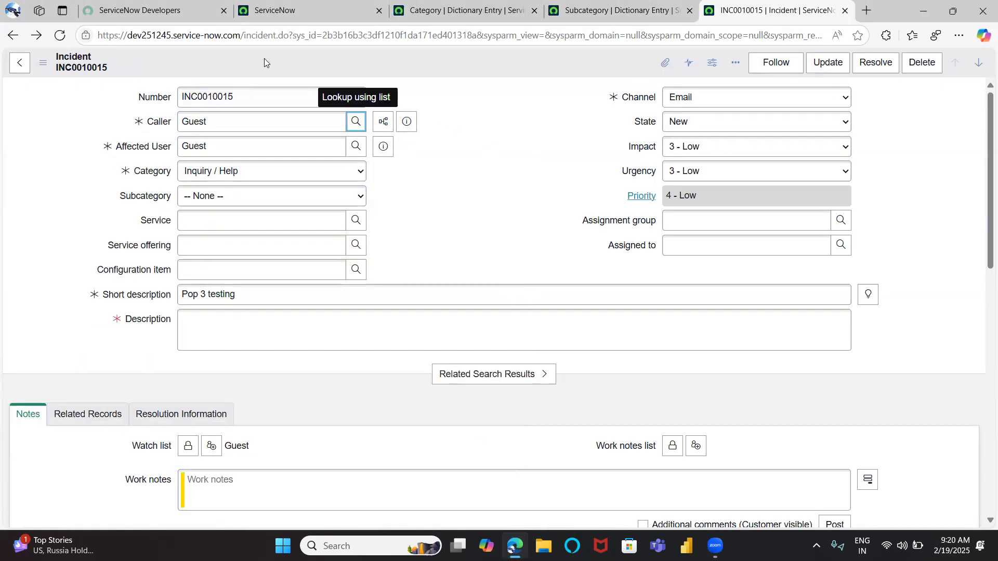
pyautogui.click(244, 35)
pyautogui.moveTo(254, 35); pyautogui.dragTo(294, 35)
pyautogui.doubleClick(358, 36)
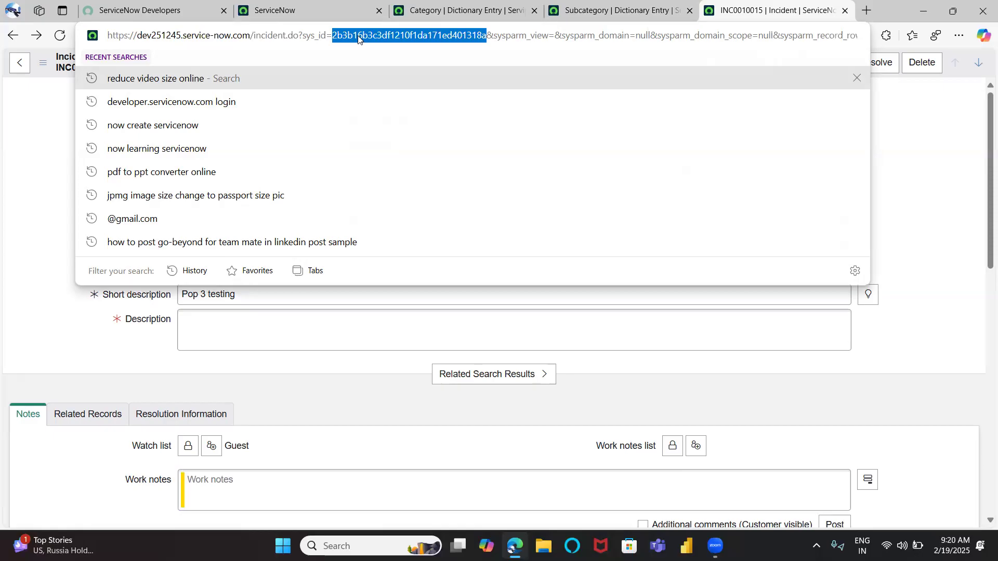
pyautogui.click(68, 130)
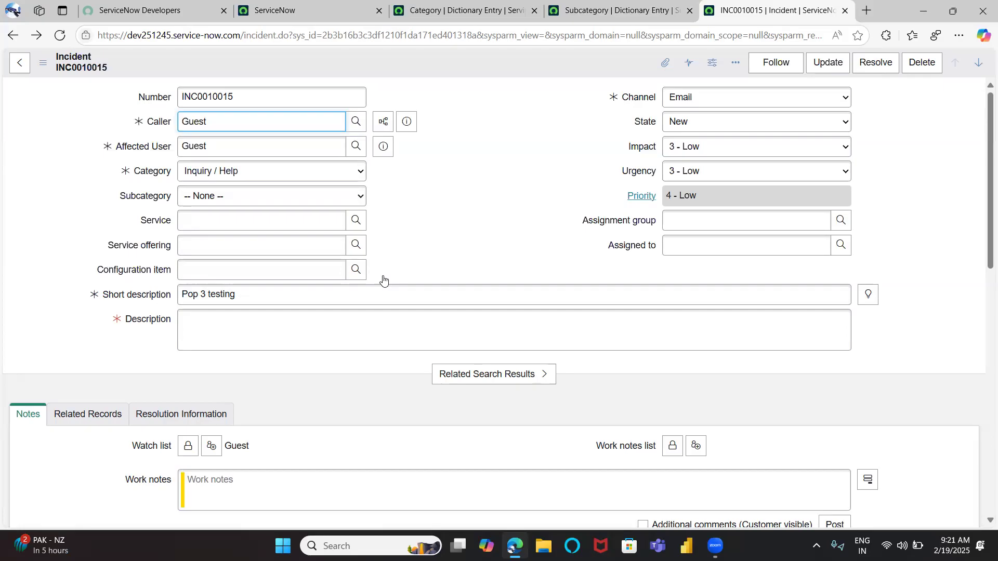
pyautogui.scroll(-2, 383, 281)
pyautogui.scroll(1, 383, 280)
pyautogui.click(256, 299)
pyautogui.scroll(1, 244, 296)
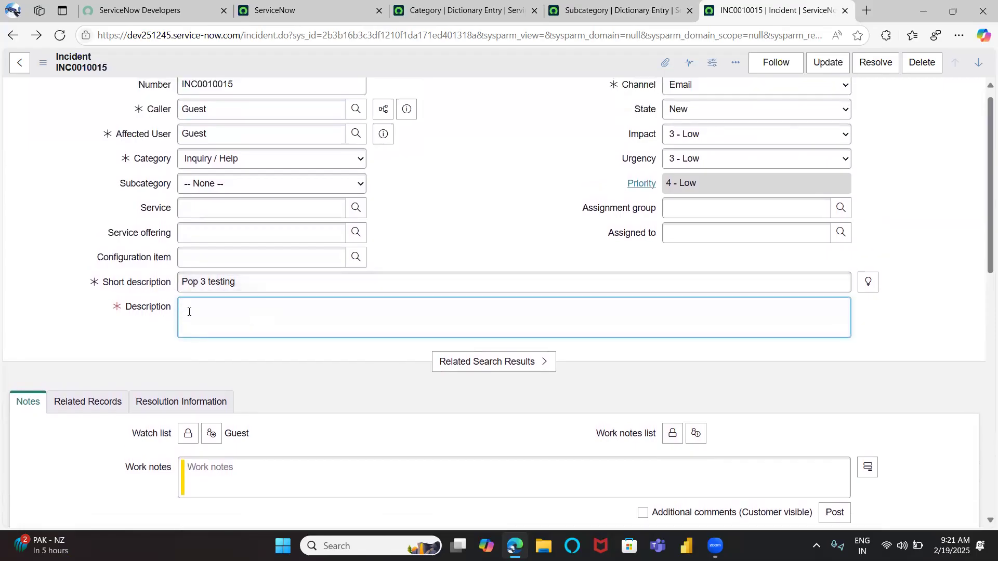
pyautogui.scroll(1, 189, 311)
pyautogui.moveTo(247, 294); pyautogui.dragTo(170, 289)
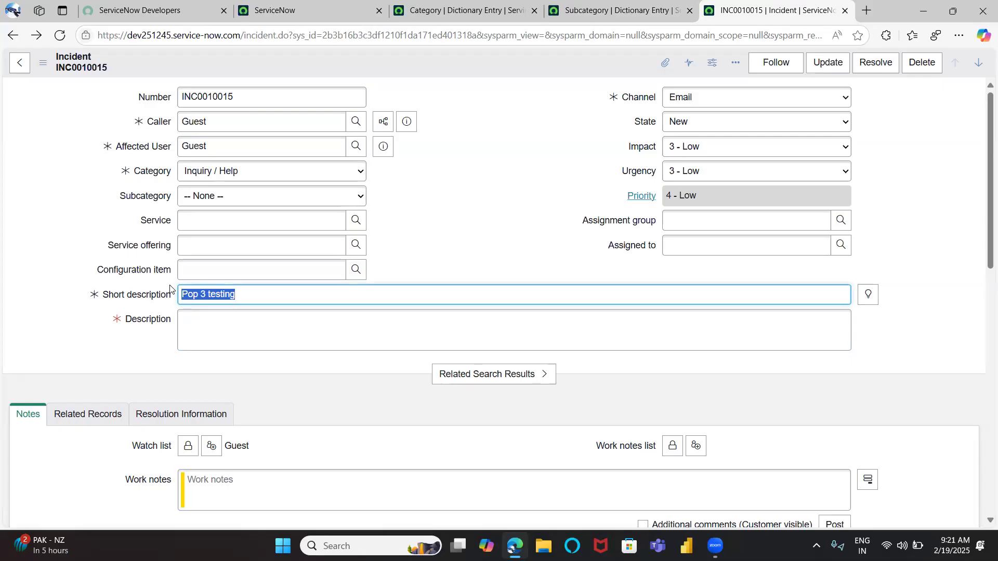
# Set the incident's Category to Software and its Subcategory to Email
pyautogui.click(224, 171)
pyautogui.click(215, 223)
pyautogui.click(215, 196)
pyautogui.click(214, 232)
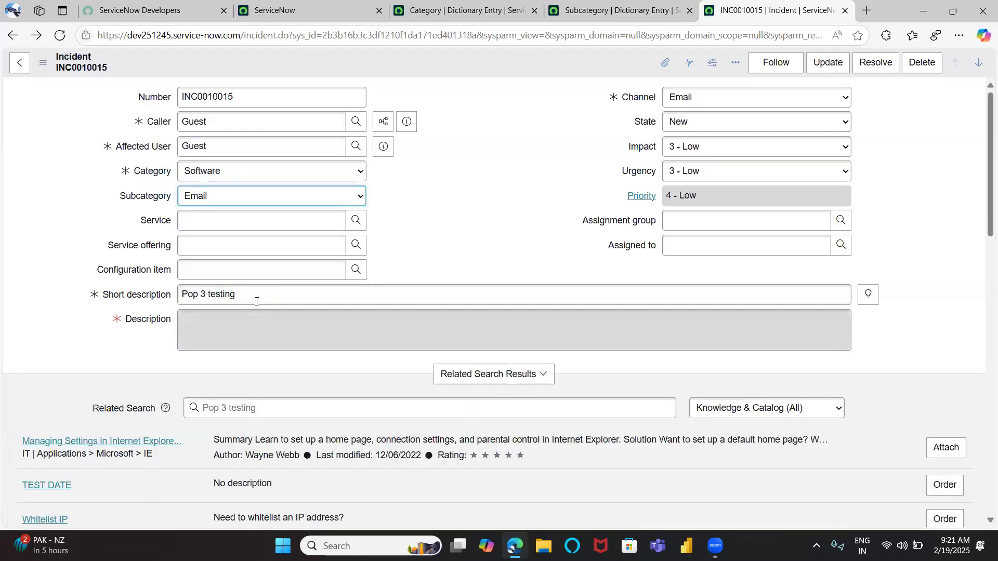
pyautogui.moveTo(256, 296); pyautogui.dragTo(172, 311)
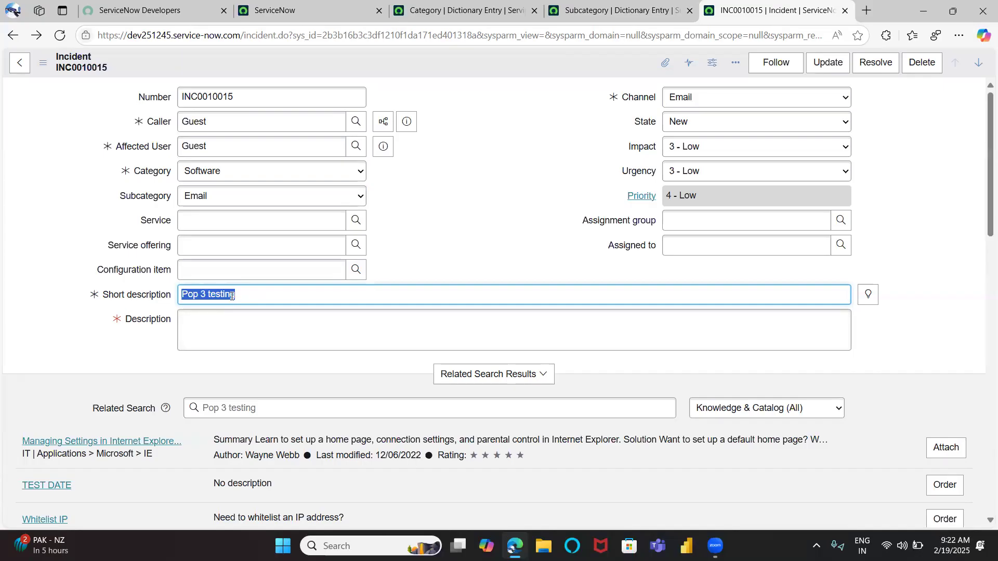
pyautogui.click(185, 330)
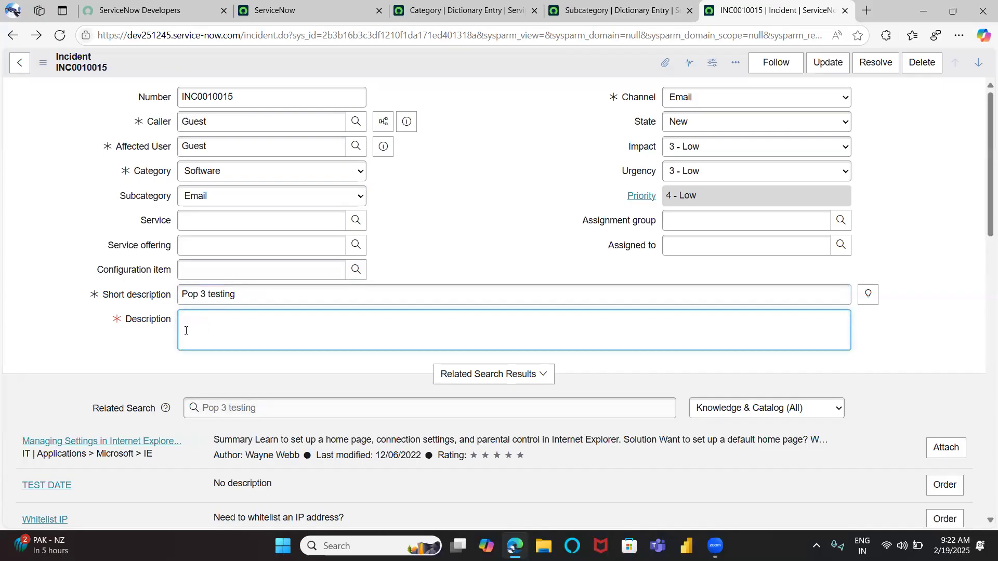
# Review the available Channel and State options on the incident form
pyautogui.click(698, 99)
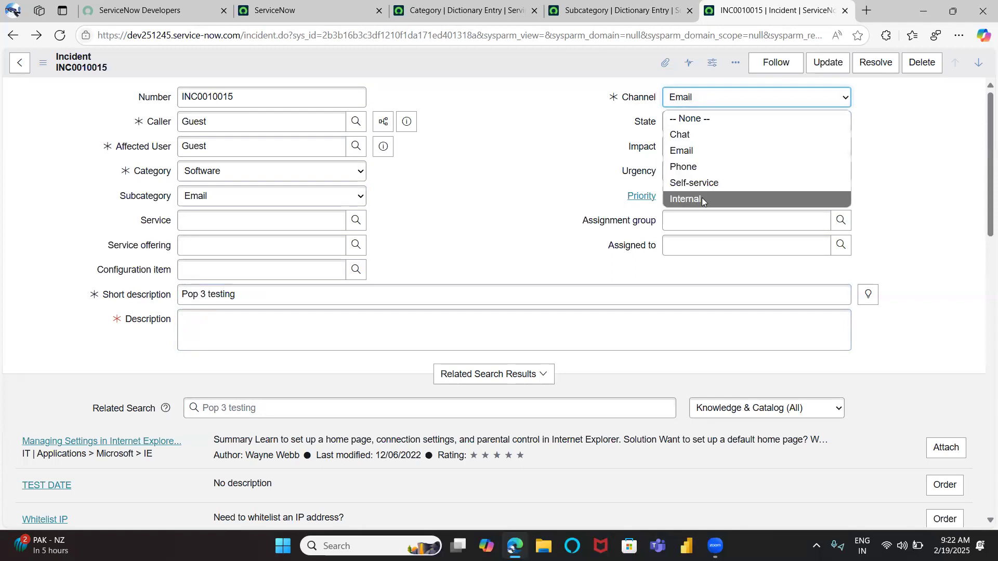
pyautogui.press('Tab')
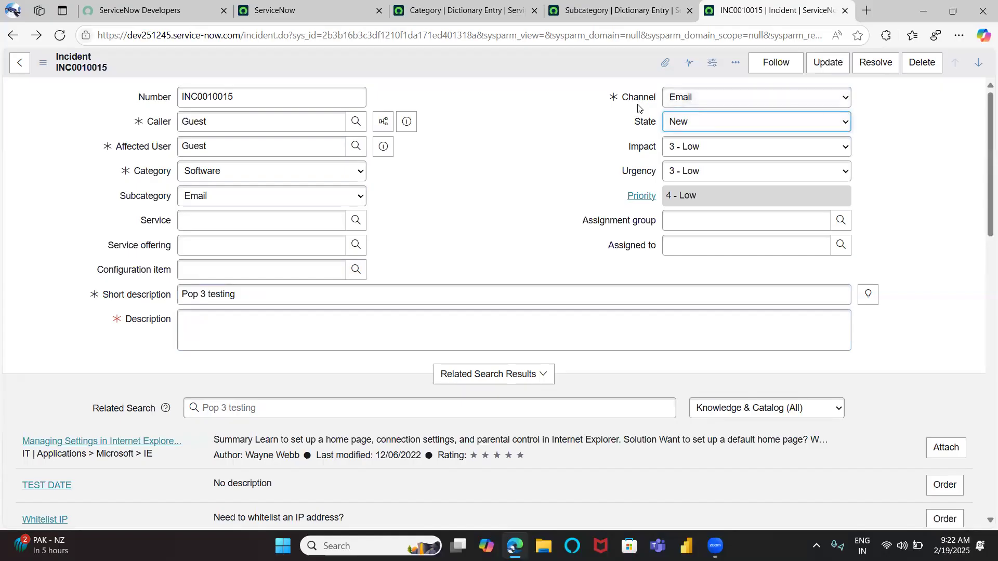
pyautogui.click(687, 102)
pyautogui.click(687, 101)
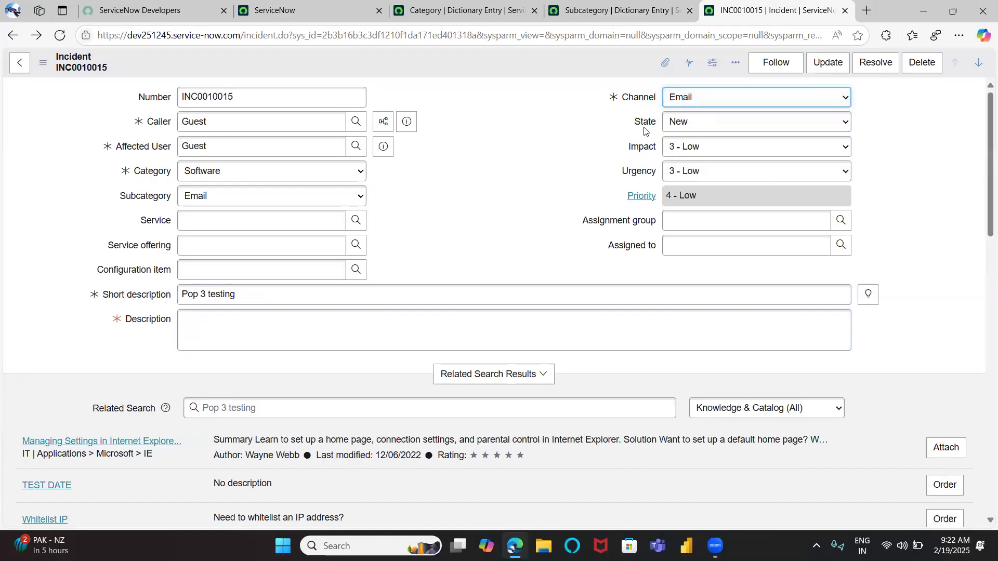
pyautogui.click(714, 94)
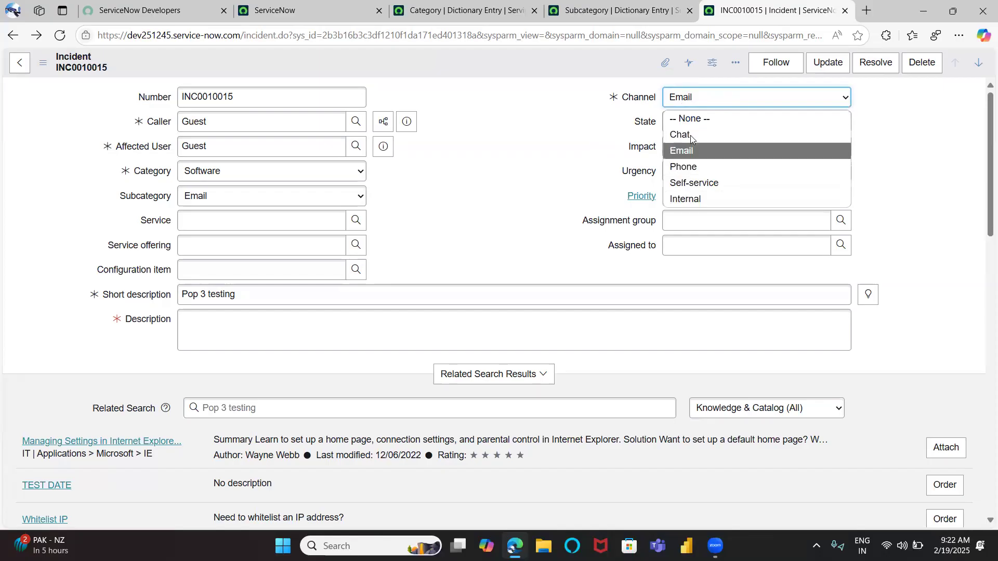
pyautogui.click(614, 147)
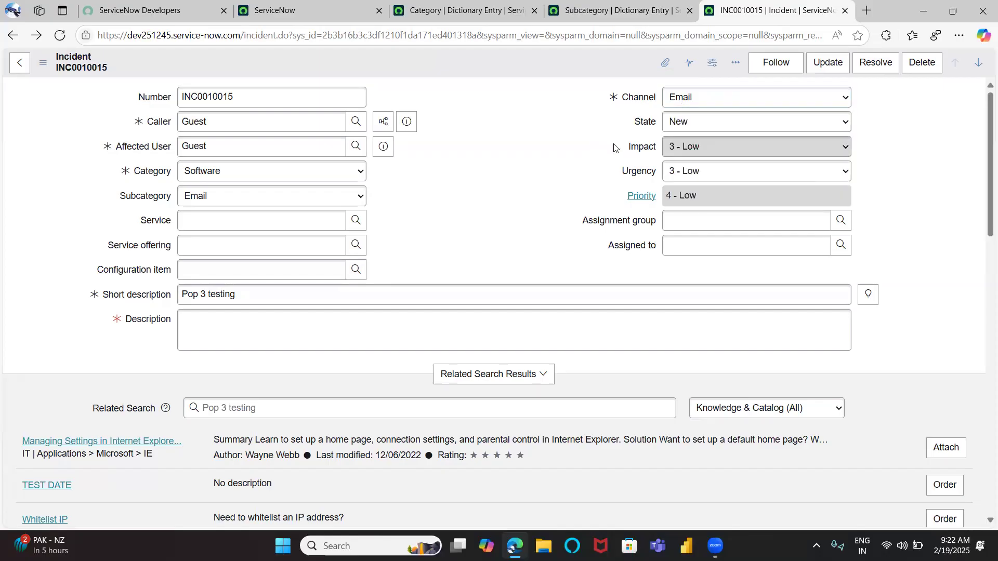
pyautogui.click(696, 129)
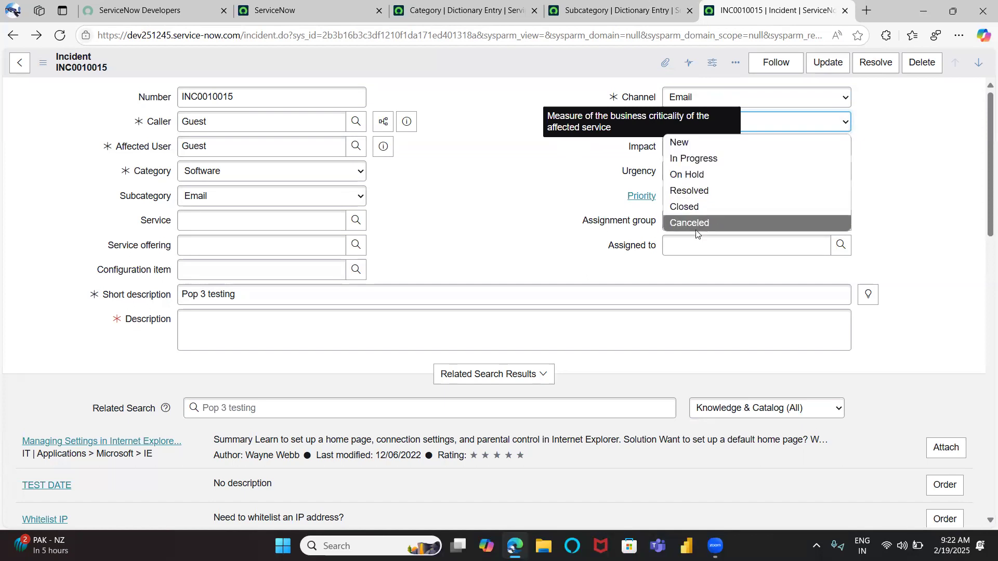
pyautogui.click(561, 216)
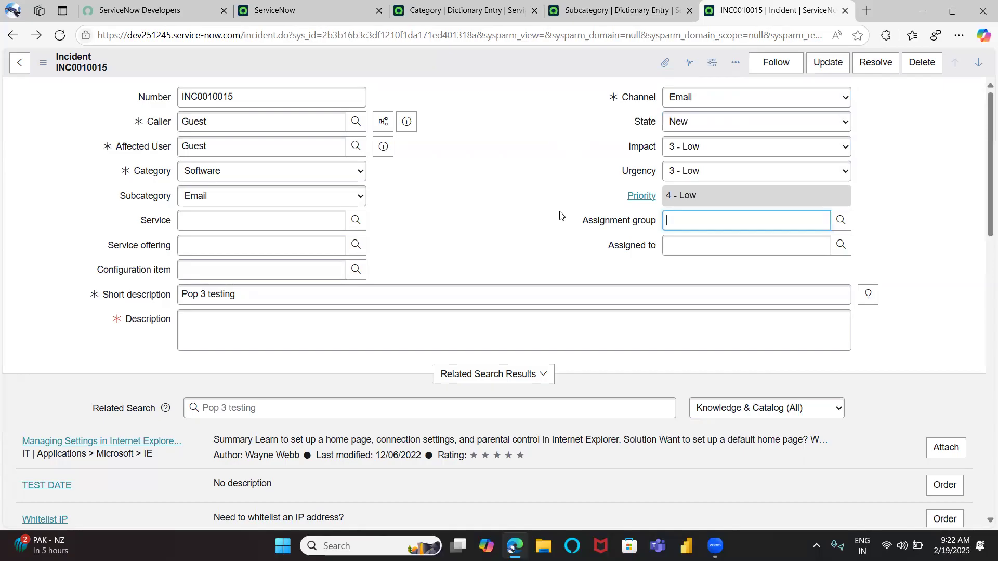
pyautogui.click(681, 119)
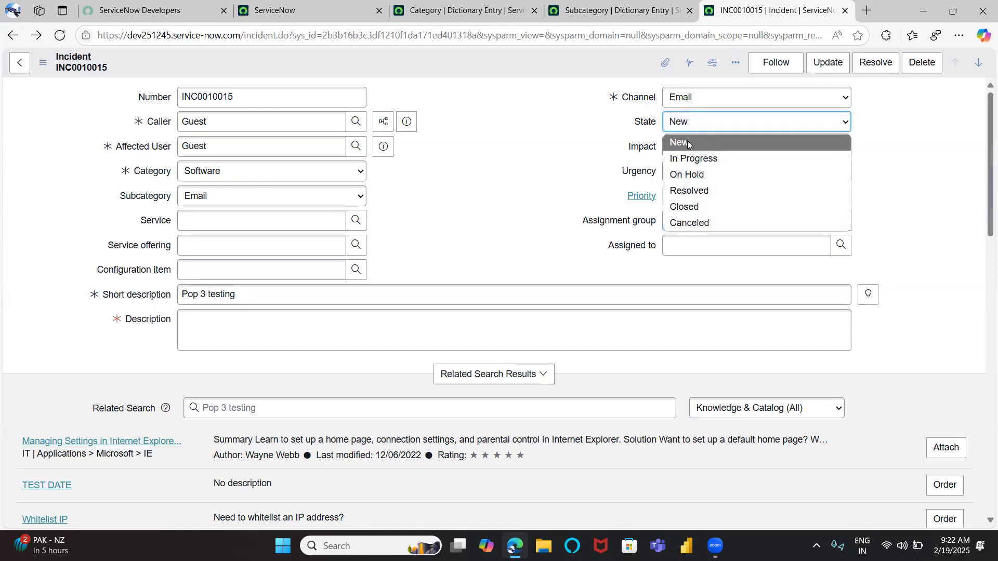
pyautogui.click(581, 179)
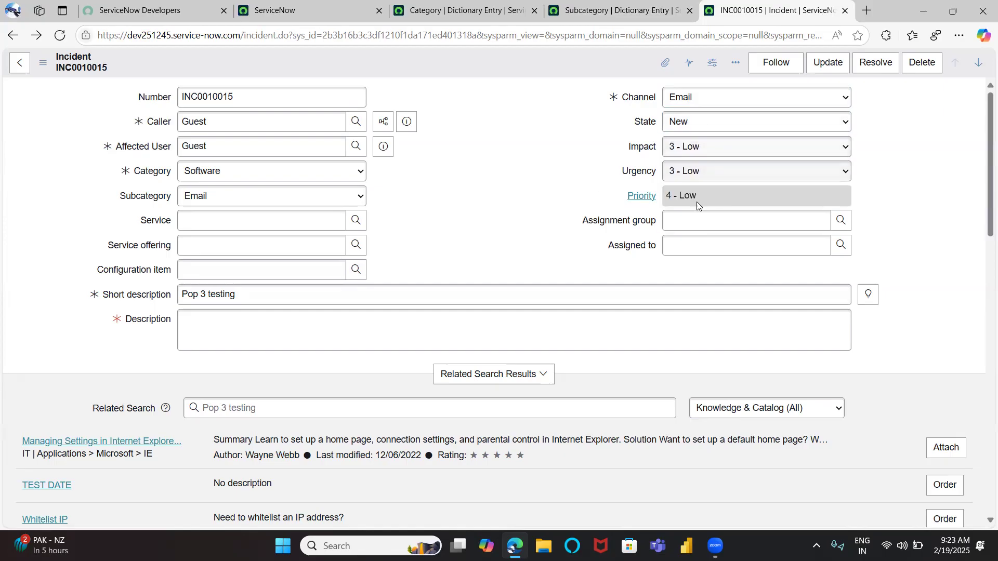
# Set the incident's Assignment group to Analytics Settings Managers and open the Assigned to lookup
pyautogui.click(842, 223)
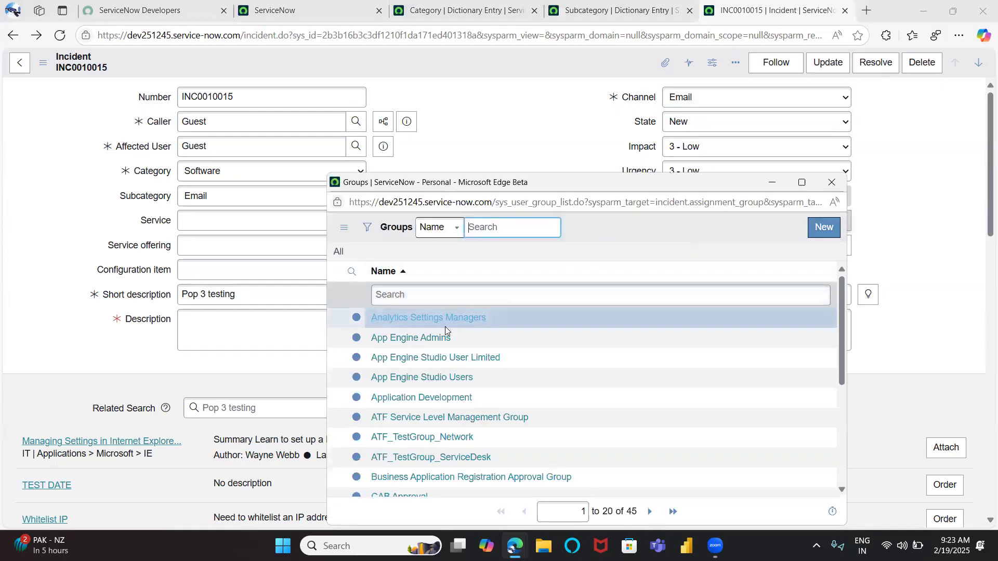
pyautogui.click(445, 334)
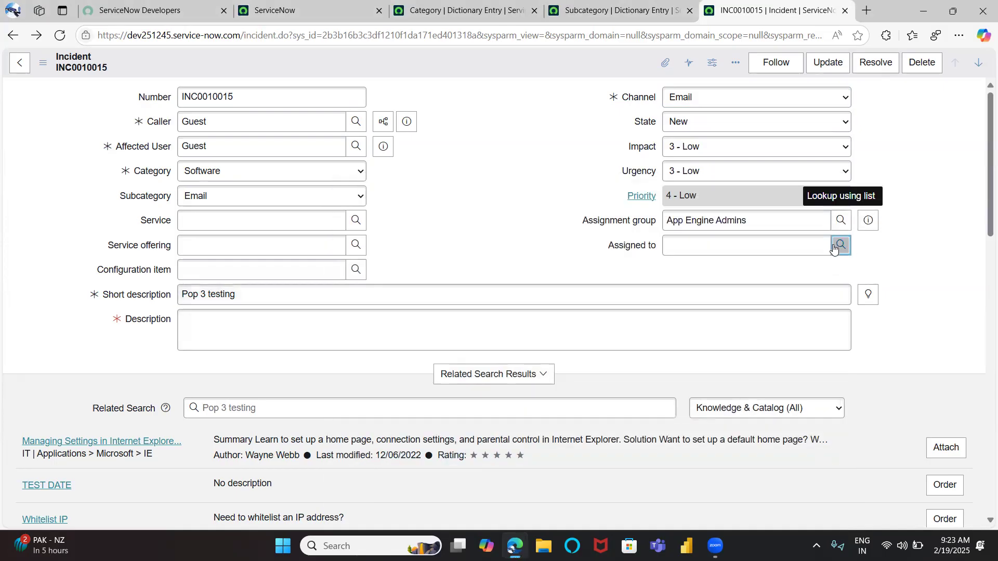
pyautogui.click(834, 248)
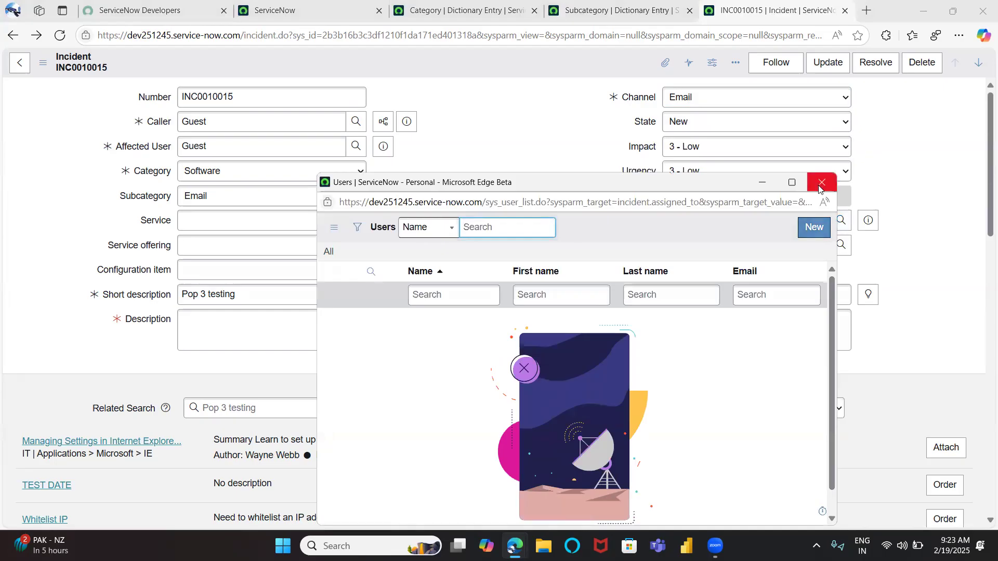
pyautogui.click(820, 183)
pyautogui.click(841, 245)
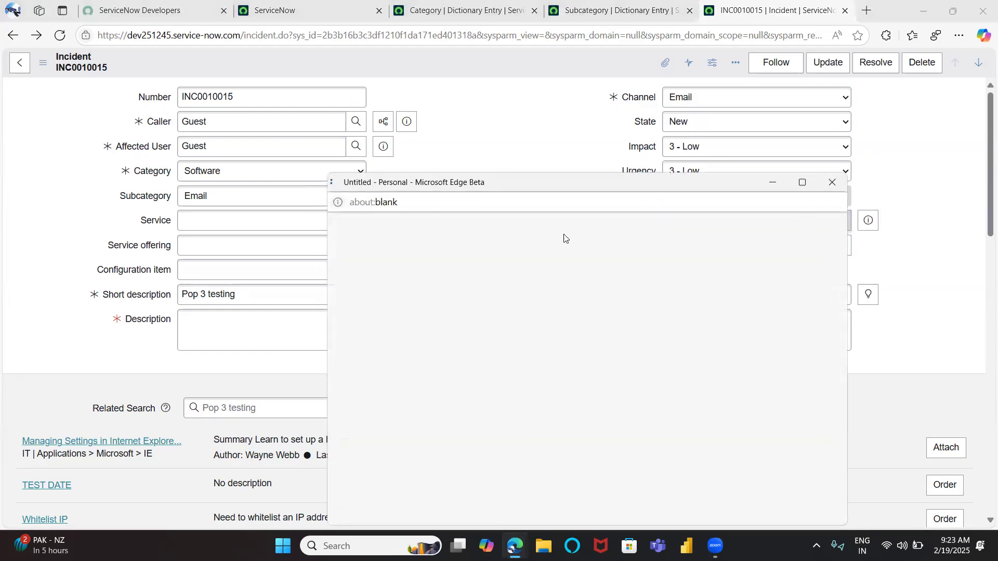
pyautogui.click(425, 317)
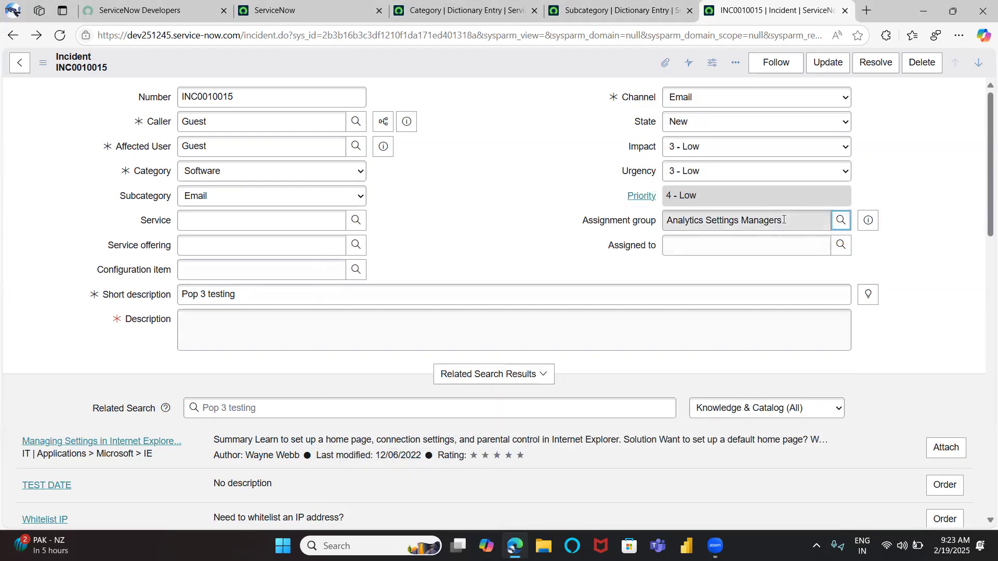
pyautogui.click(836, 248)
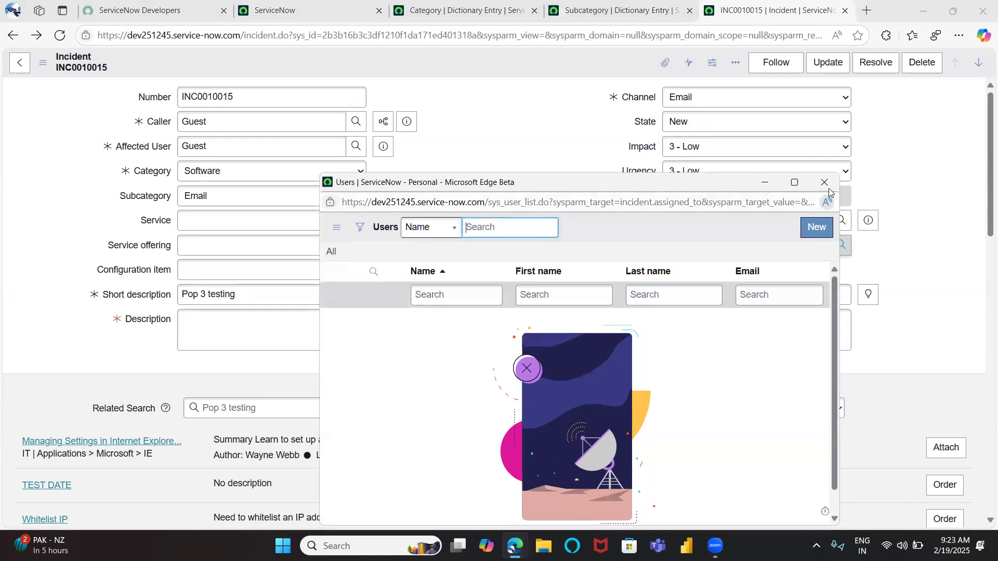
pyautogui.click(825, 183)
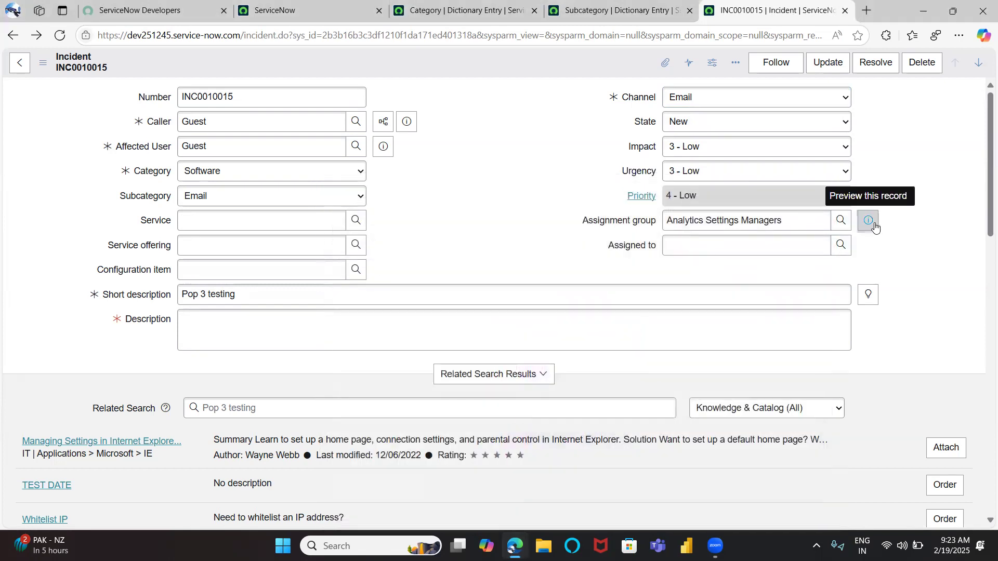
# Open the Analytics Settings Managers group record and add the itil role to the group
pyautogui.click(869, 223)
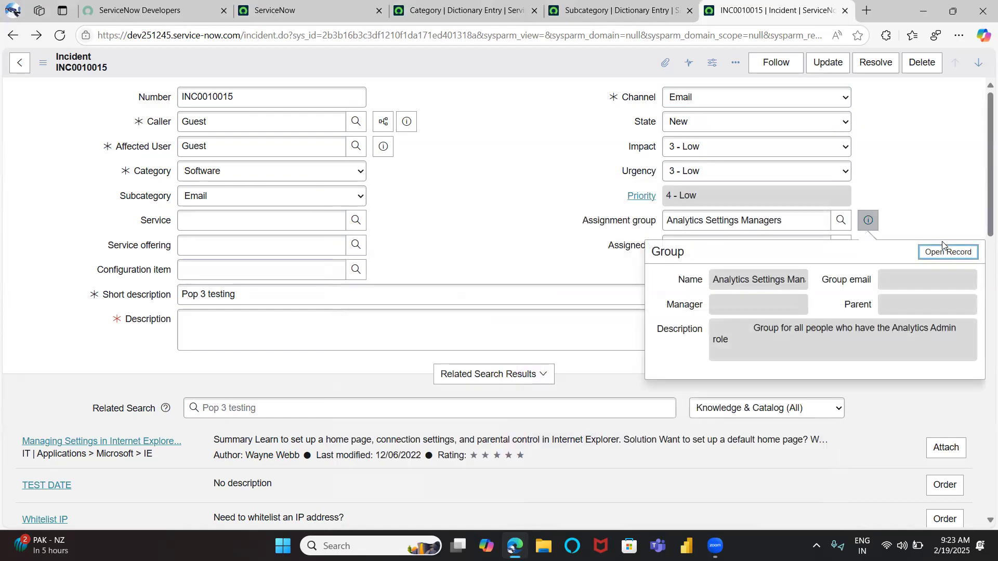
pyautogui.click(947, 251)
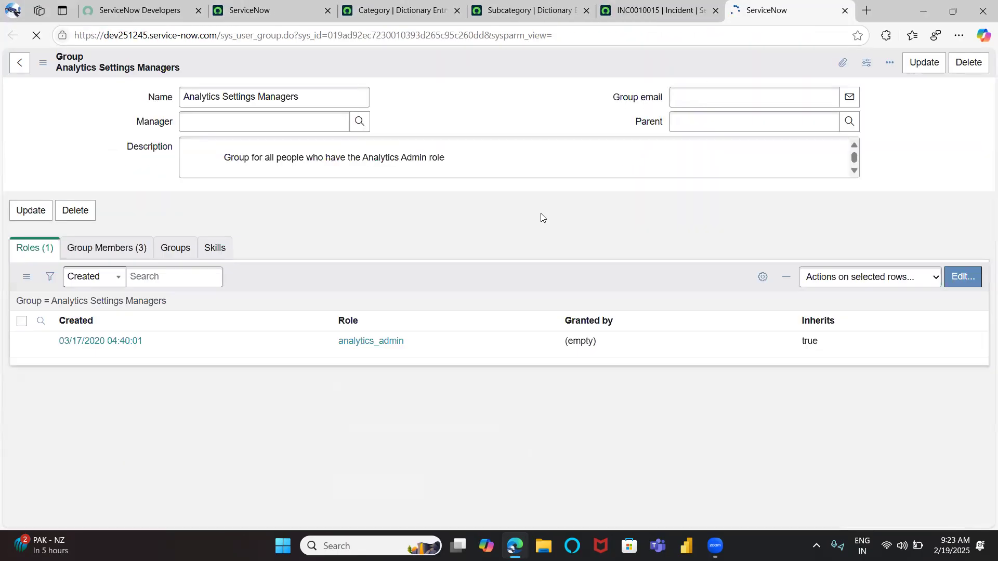
pyautogui.click(126, 253)
pyautogui.click(33, 250)
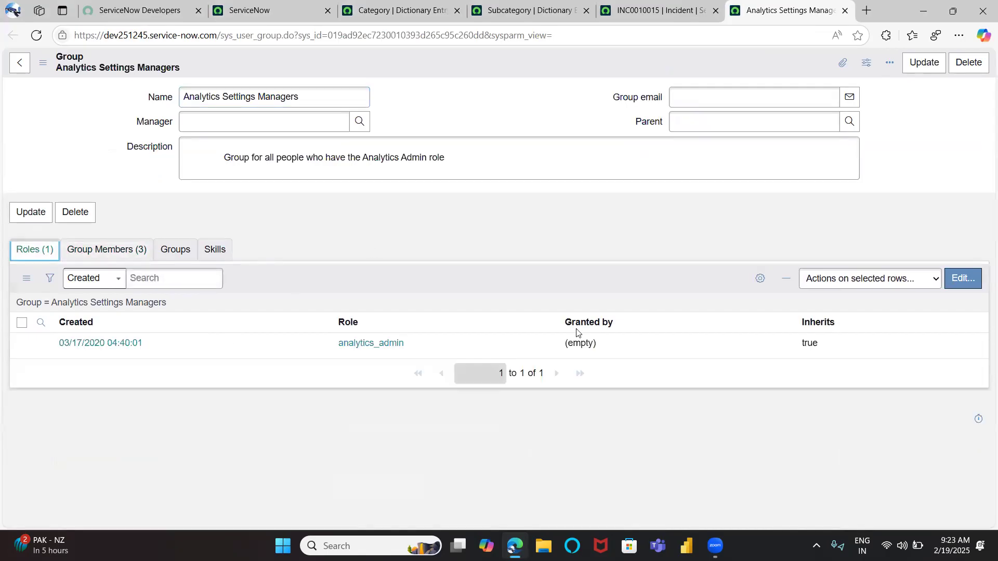
pyautogui.click(947, 279)
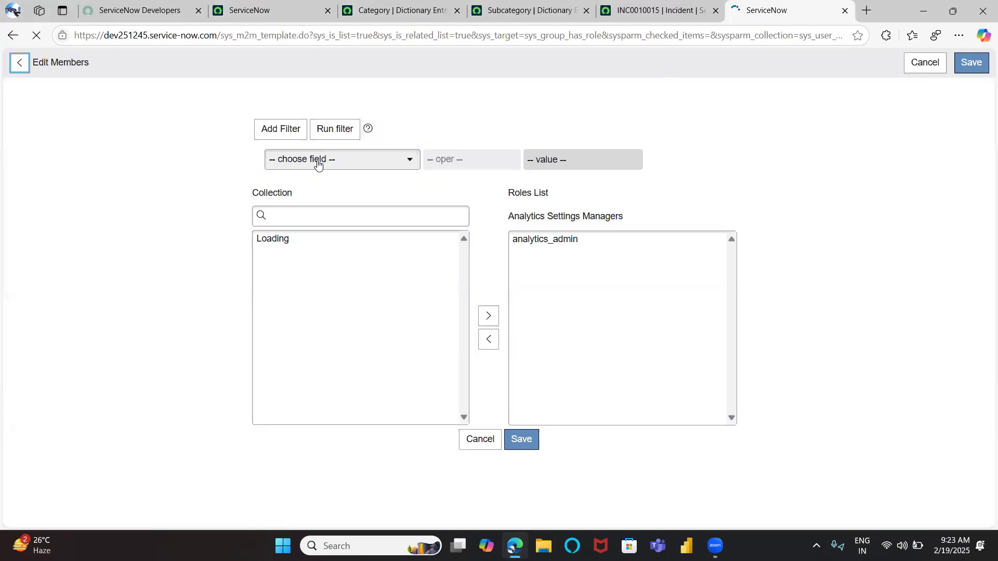
pyautogui.click(306, 214)
pyautogui.write('itil')
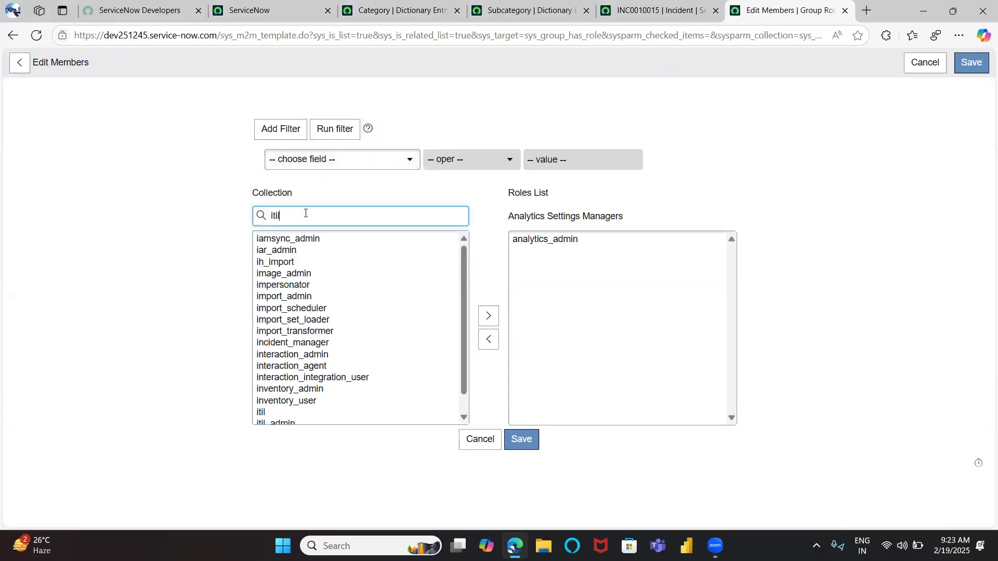
pyautogui.doubleClick(260, 239)
pyautogui.doubleClick(261, 240)
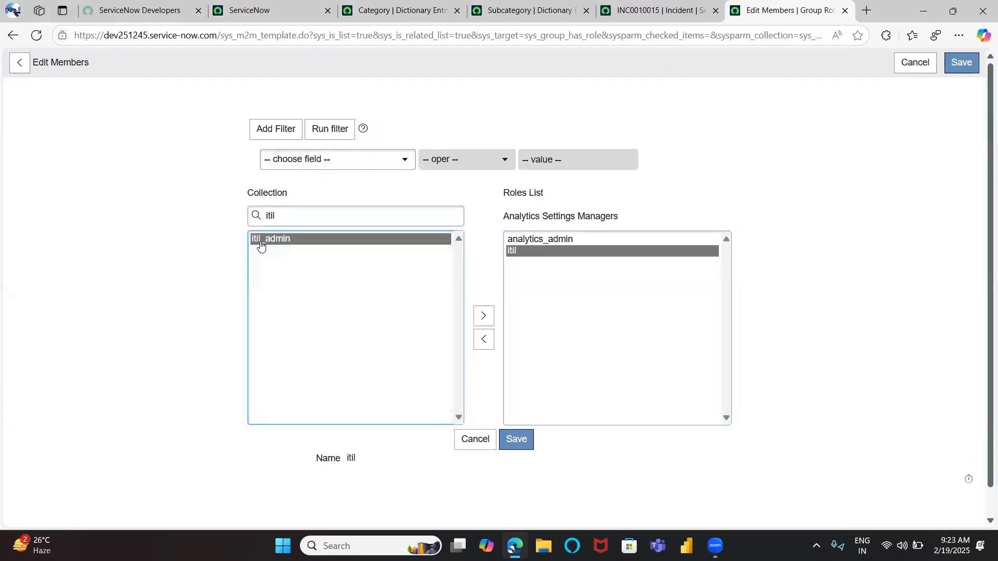
pyautogui.click(516, 439)
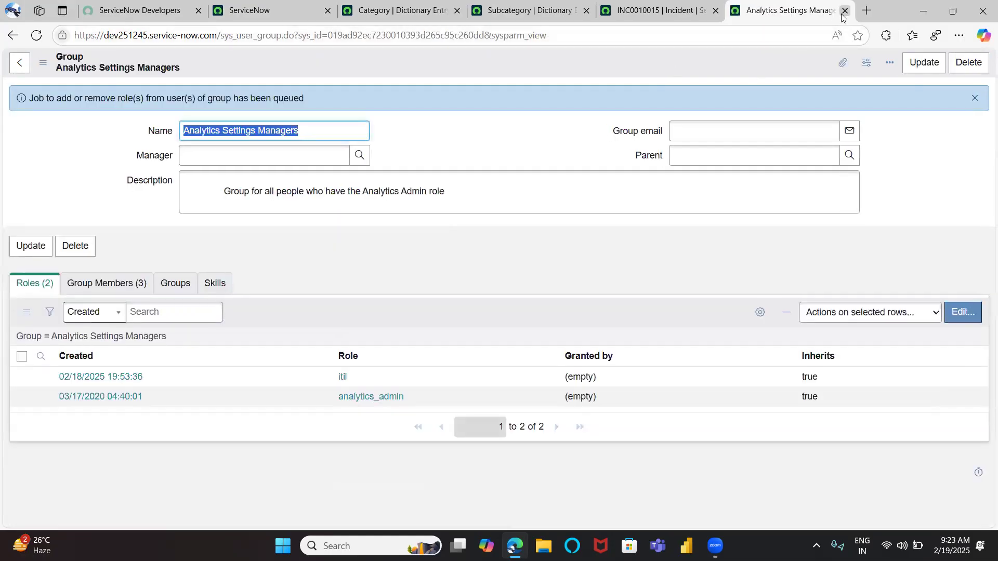
# Close the group tab, reload the incident form, and assign it to Analytics Settings Managers and a group member
pyautogui.click(845, 11)
pyautogui.click(59, 36)
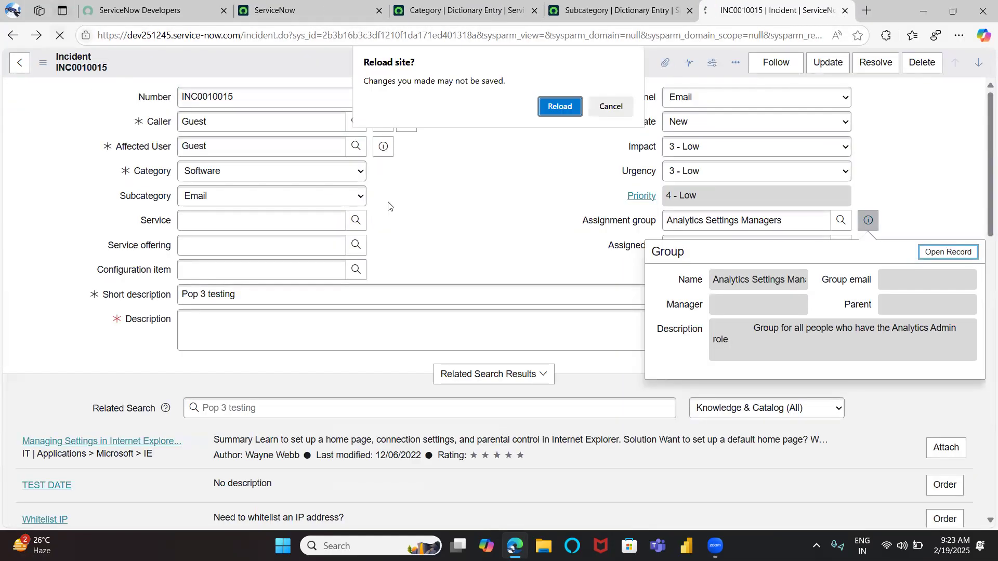
pyautogui.click(567, 113)
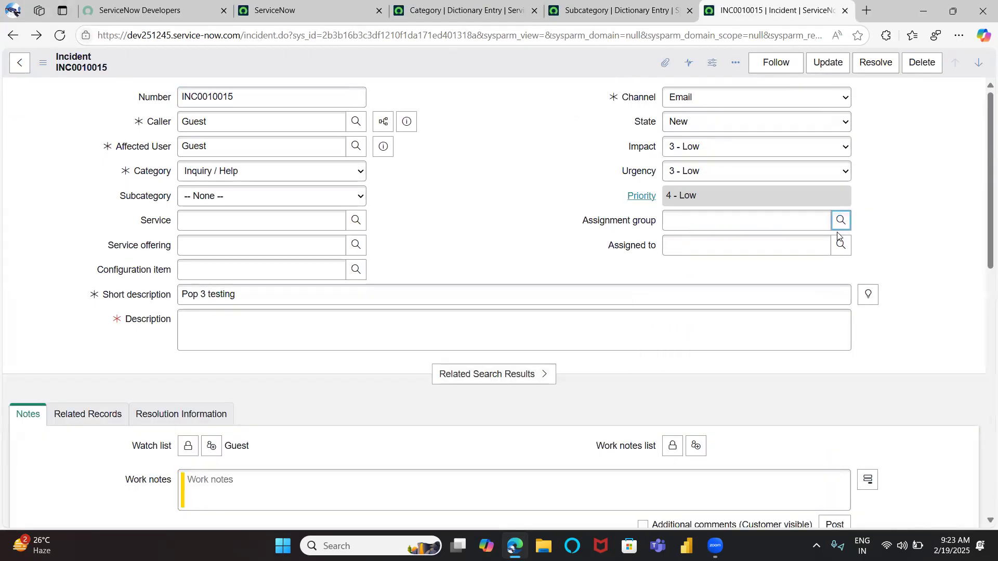
pyautogui.click(843, 225)
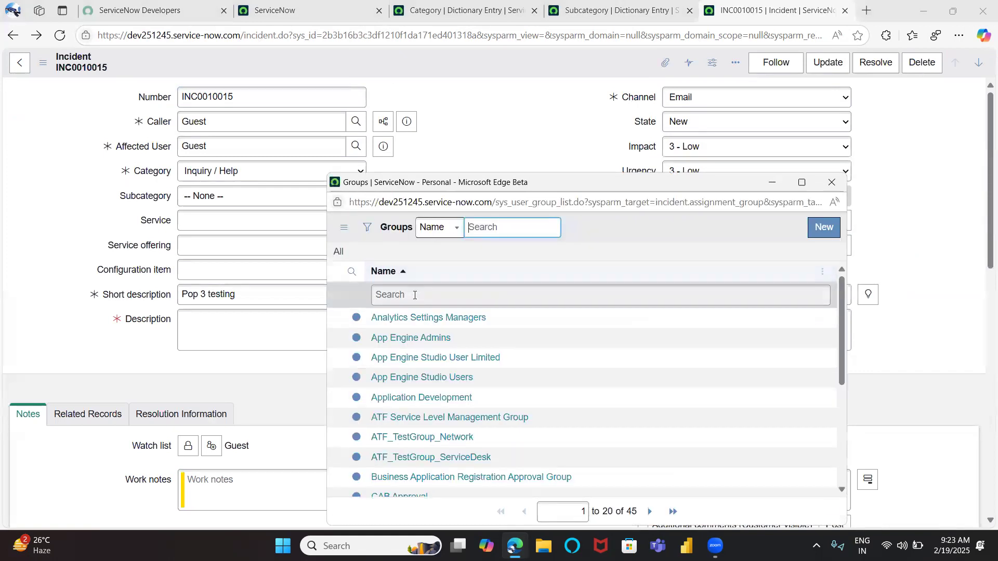
pyautogui.click(414, 317)
pyautogui.click(835, 252)
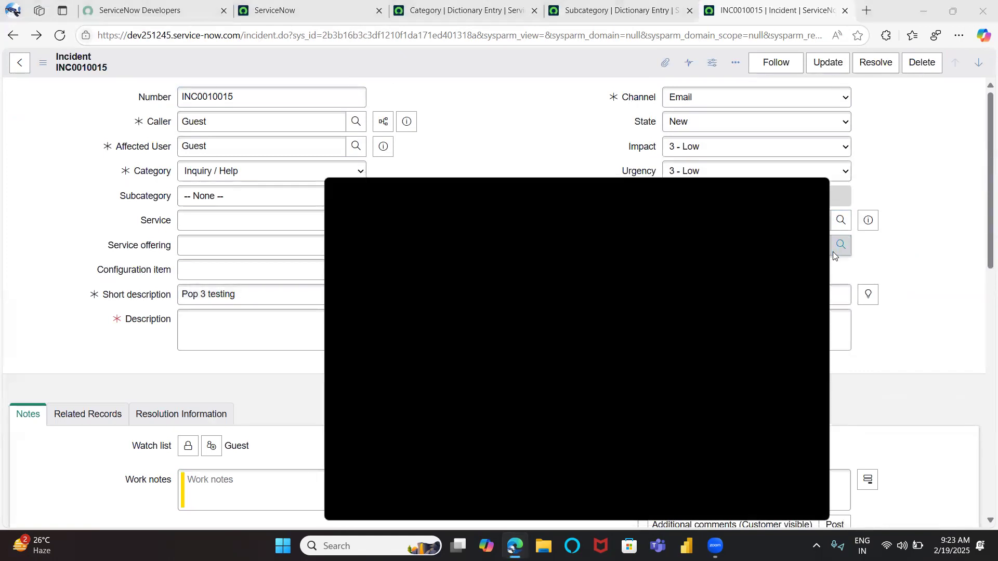
pyautogui.click(382, 382)
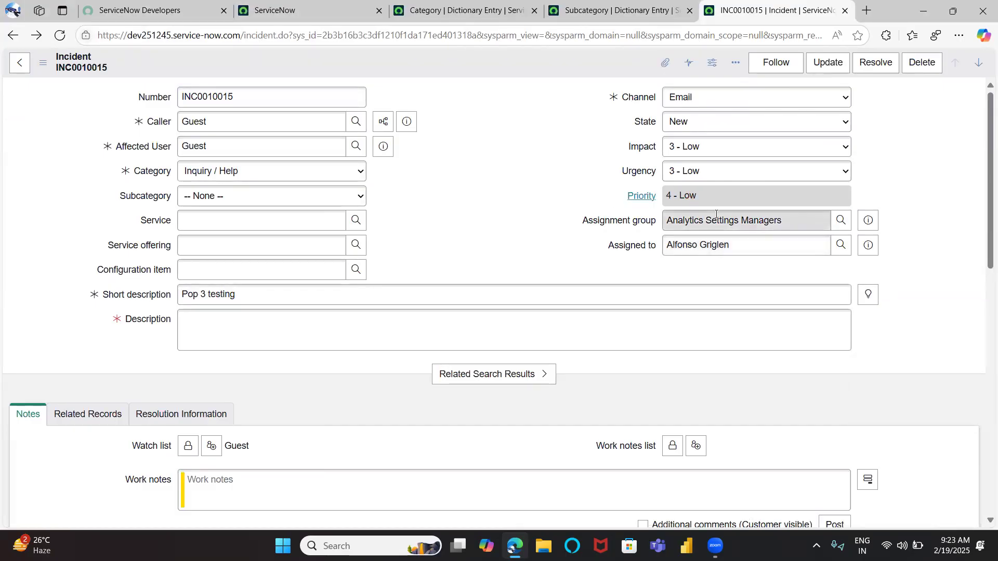
# Enter TEST as the incident's Description and save the incident
pyautogui.rightClick(520, 71)
pyautogui.click(274, 319)
pyautogui.write('TST')
pyautogui.press('BackSpace')
pyautogui.press('BackSpace')
pyautogui.write('EST')
pyautogui.click(457, 225)
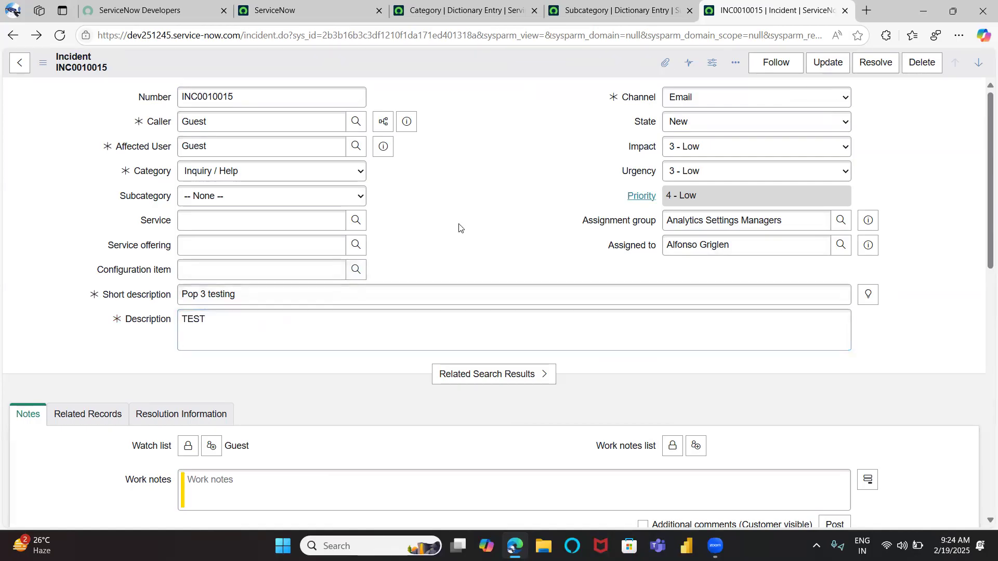
pyautogui.rightClick(550, 56)
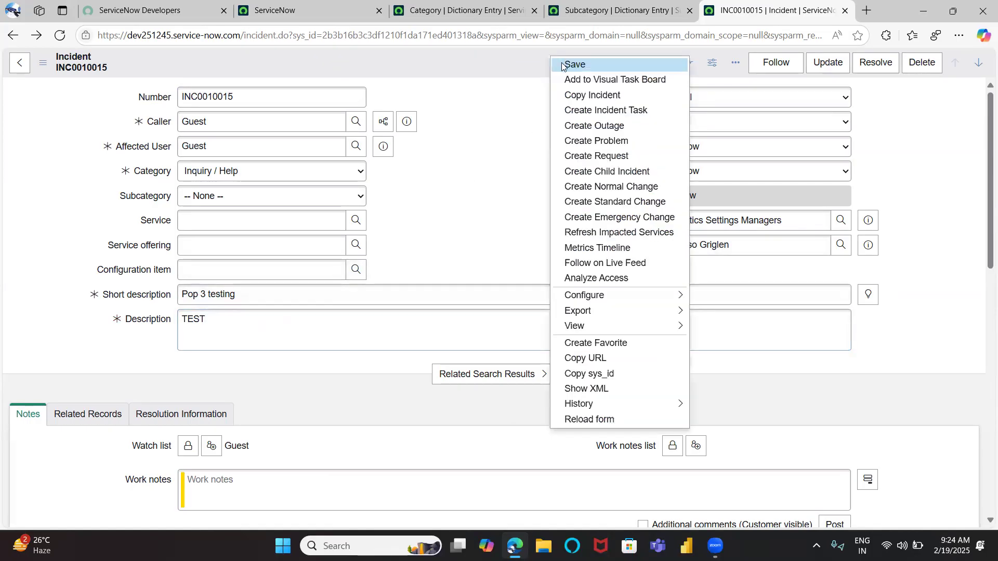
pyautogui.click(561, 63)
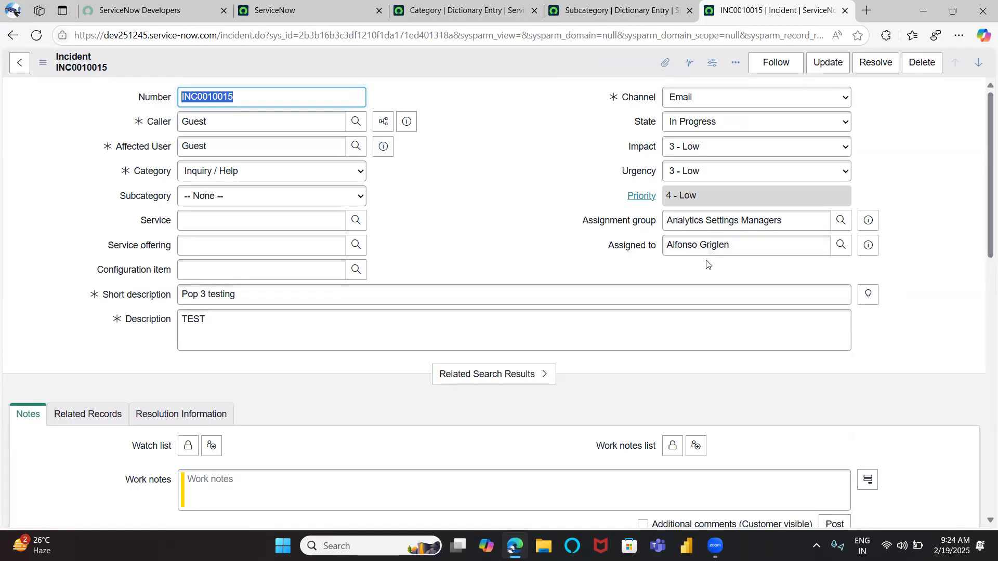
# Review the incident's State options and the rest of the saved form without changing anything
pyautogui.click(708, 124)
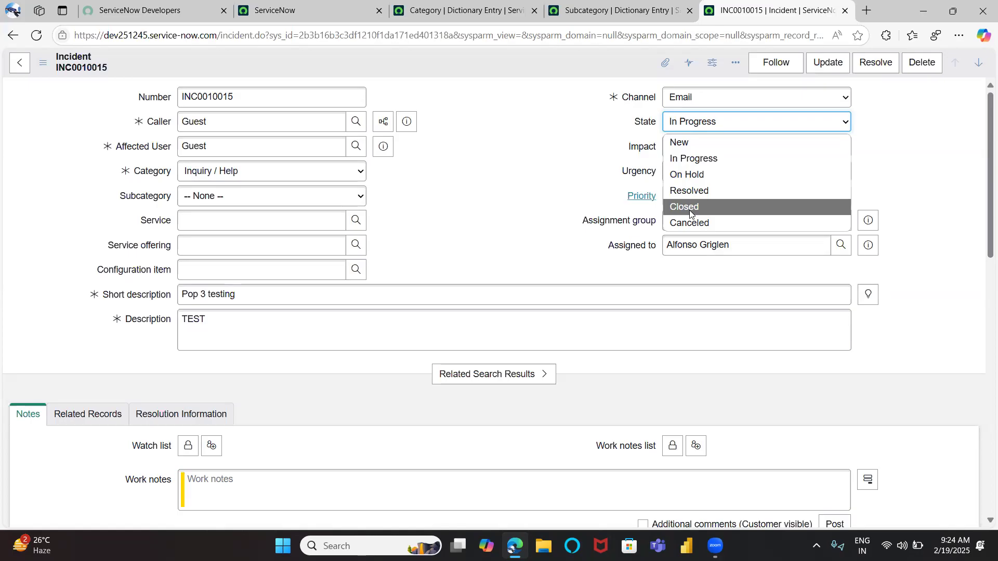
pyautogui.click(686, 158)
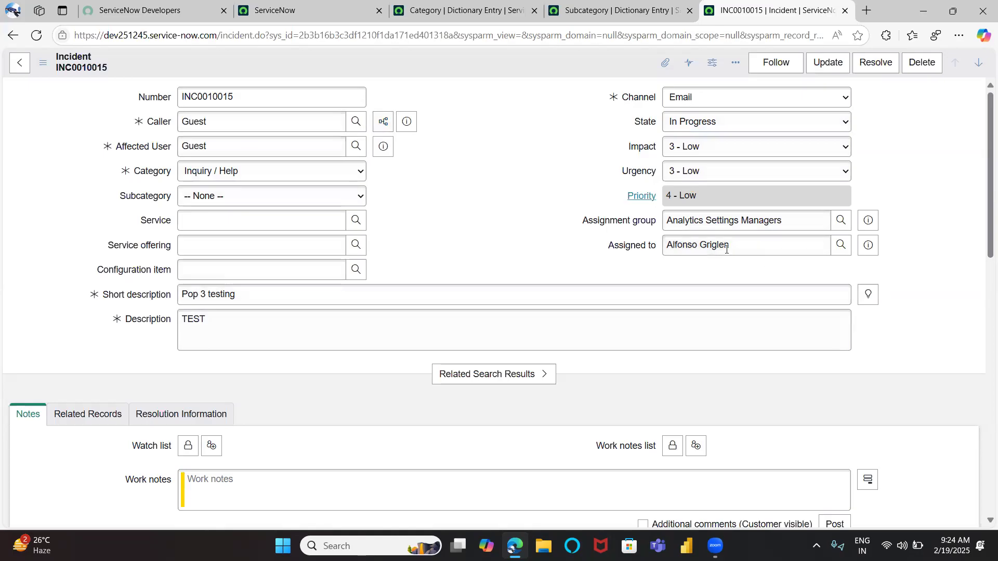
pyautogui.moveTo(738, 245); pyautogui.dragTo(643, 255)
pyautogui.click(691, 125)
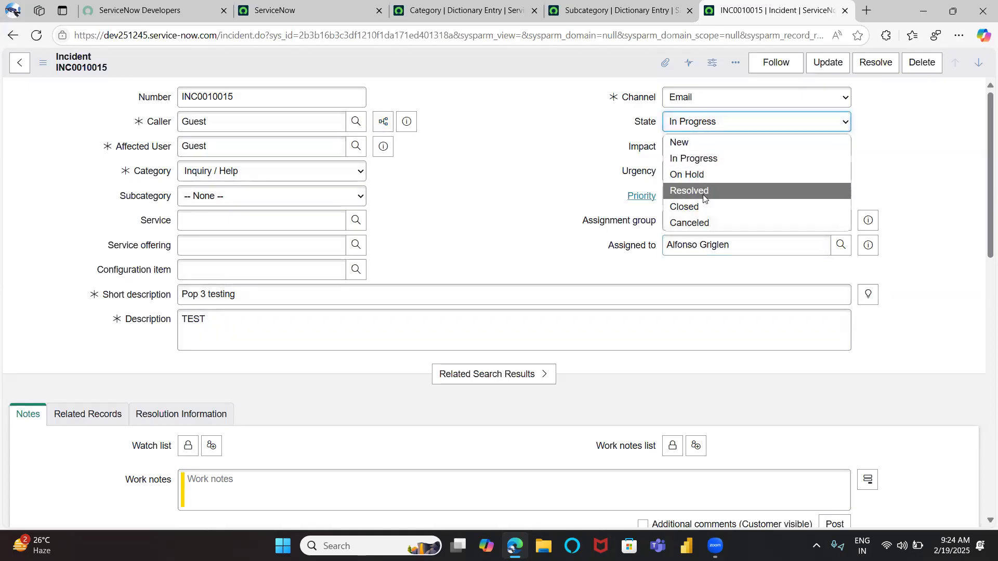
pyautogui.click(525, 245)
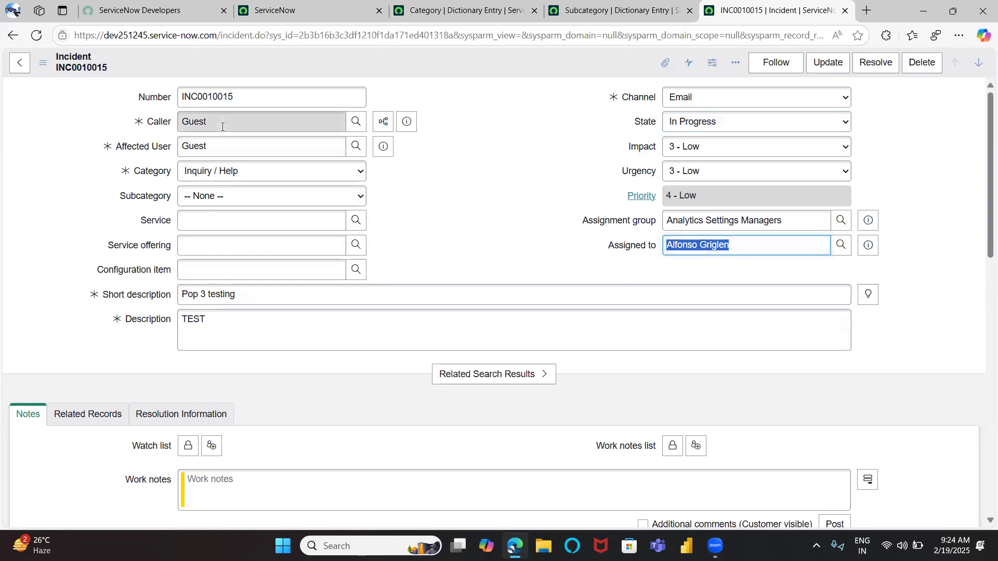
pyautogui.doubleClick(222, 126)
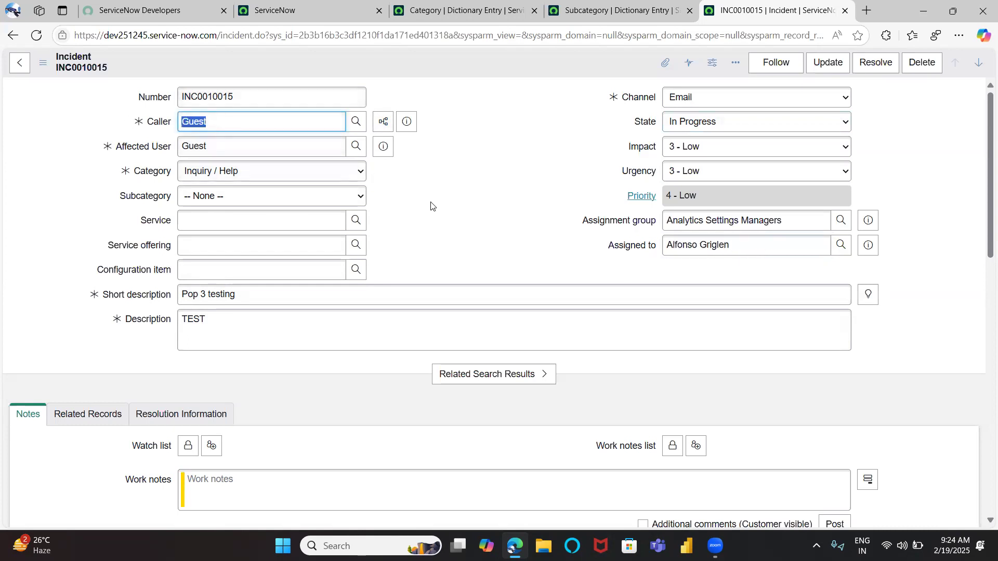
pyautogui.click(717, 129)
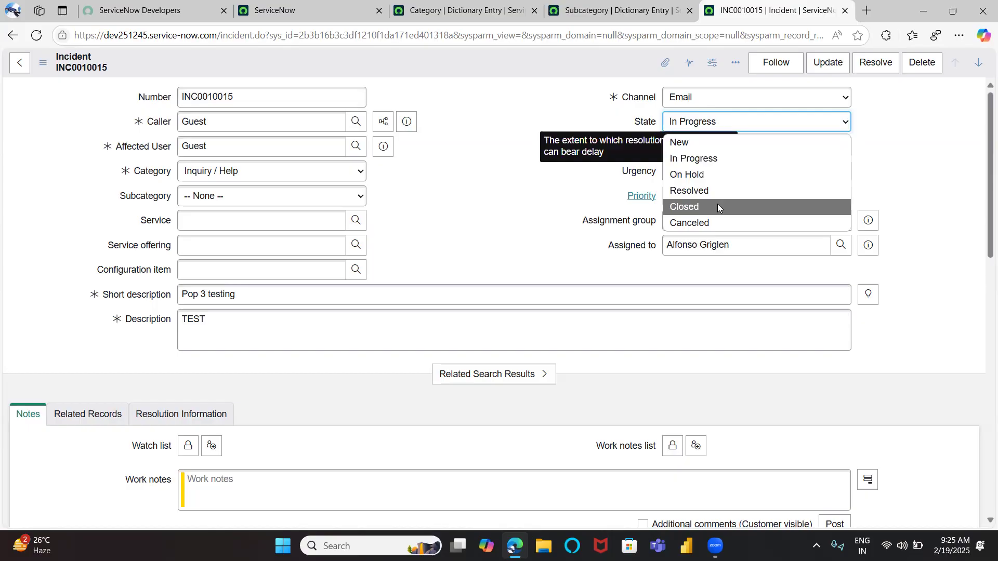
pyautogui.click(626, 229)
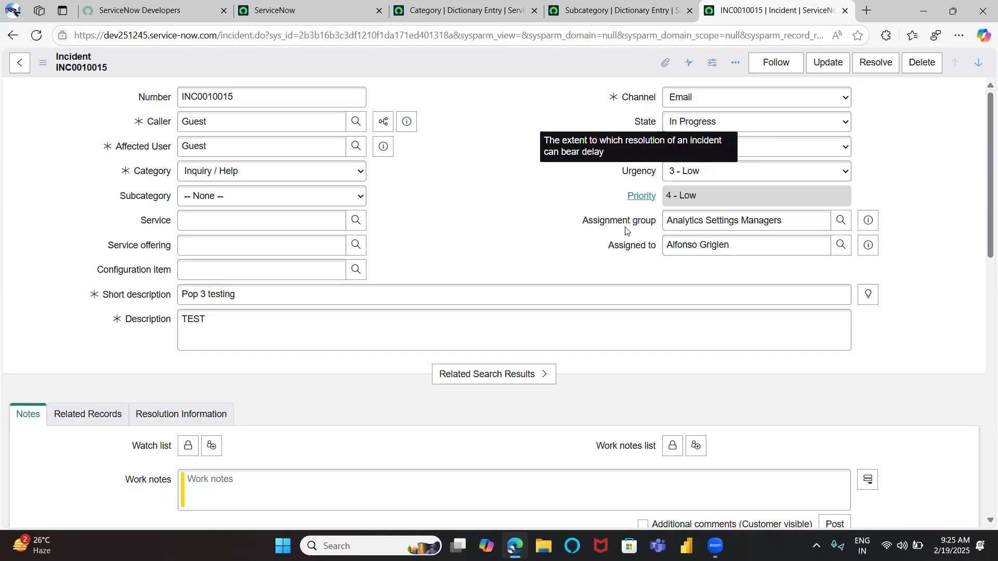
pyautogui.click(701, 123)
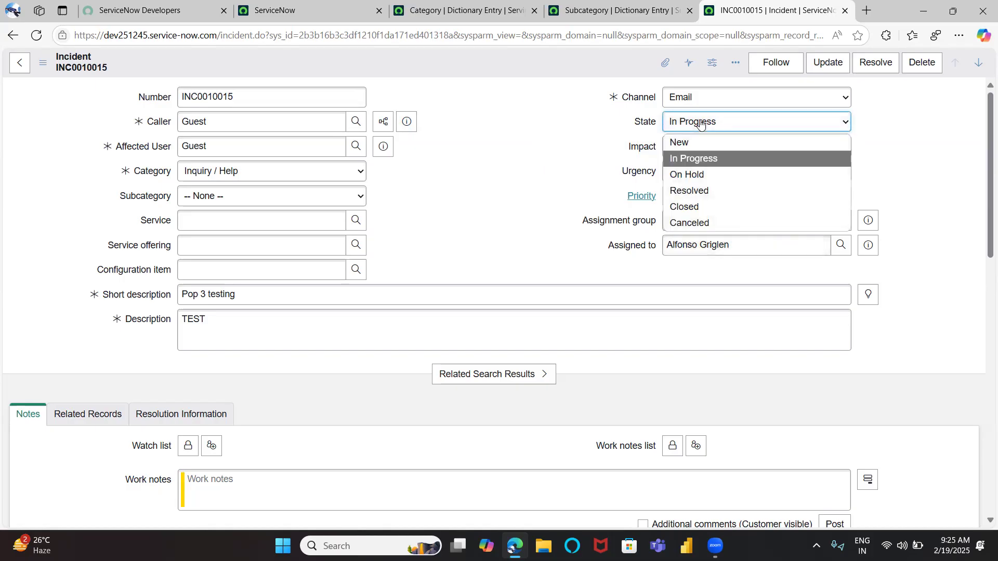
pyautogui.click(468, 208)
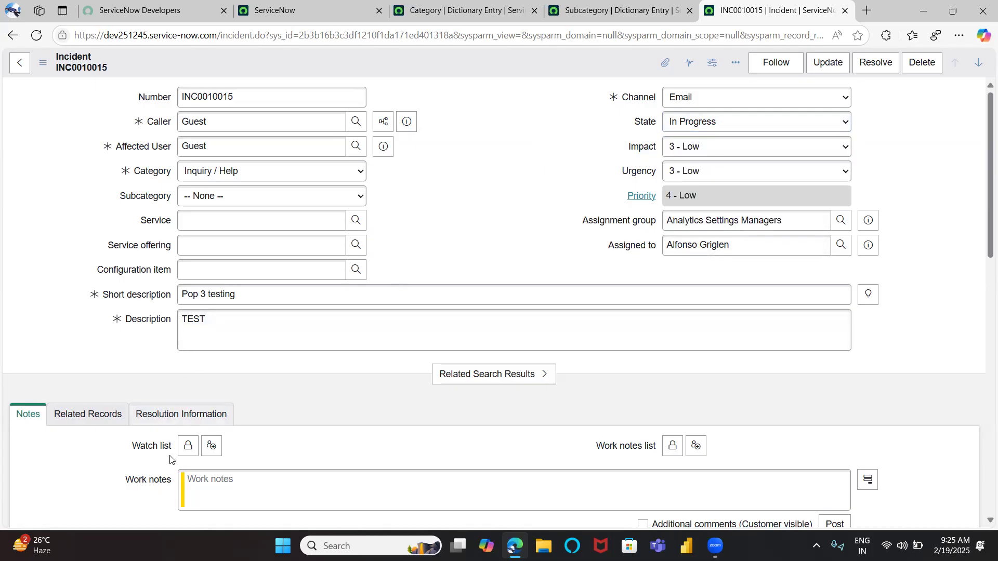
pyautogui.scroll(-1, 175, 485)
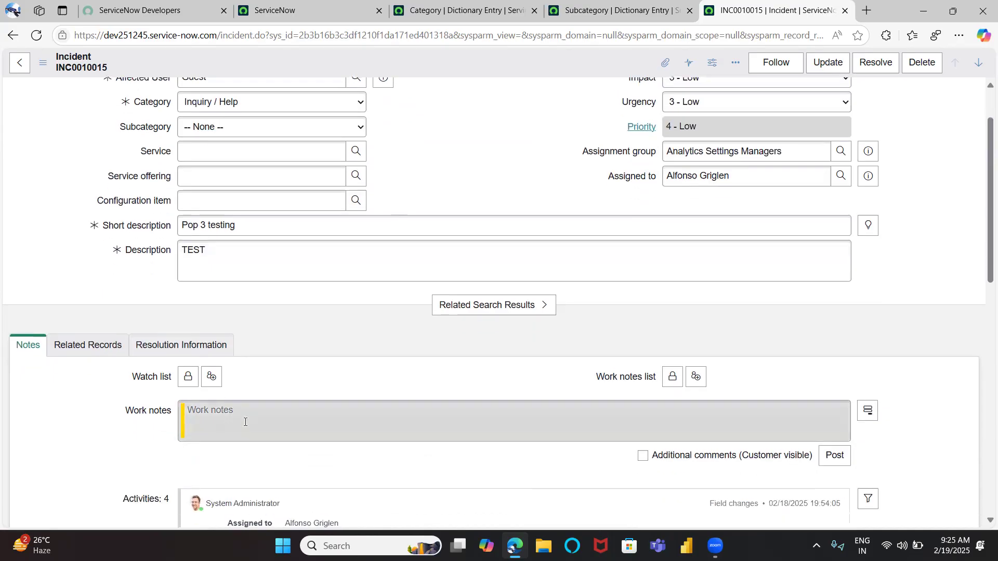
# Review the incident's State options, field values, and the Resolution Information and Notes sections without changing anything
pyautogui.scroll(1, 417, 323)
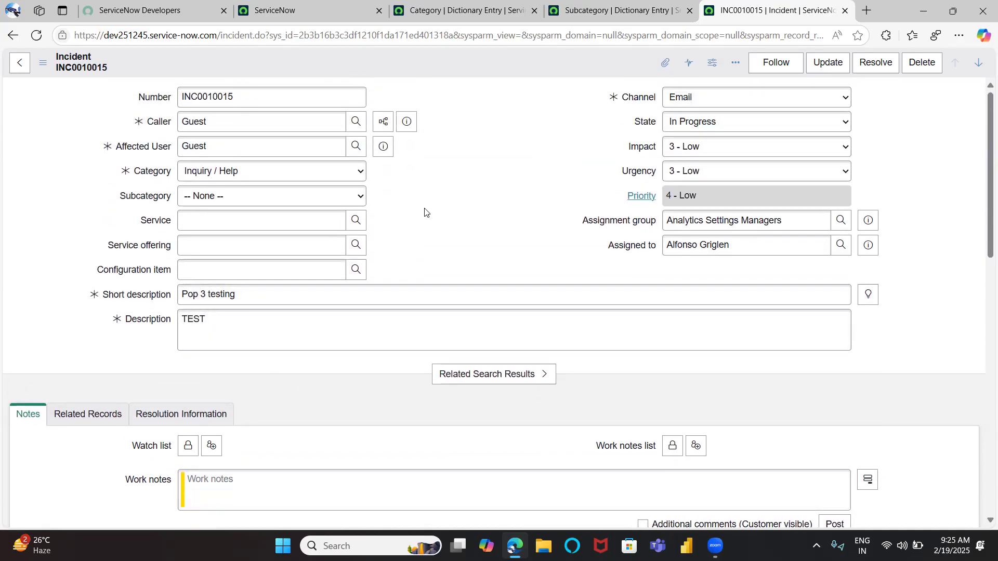
pyautogui.click(682, 125)
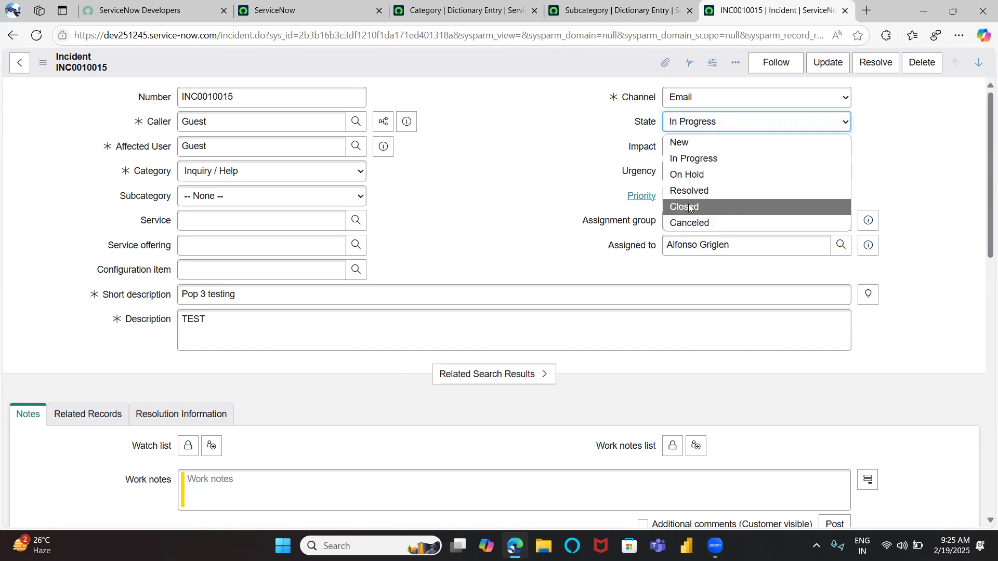
pyautogui.click(559, 224)
pyautogui.moveTo(247, 290); pyautogui.dragTo(134, 291)
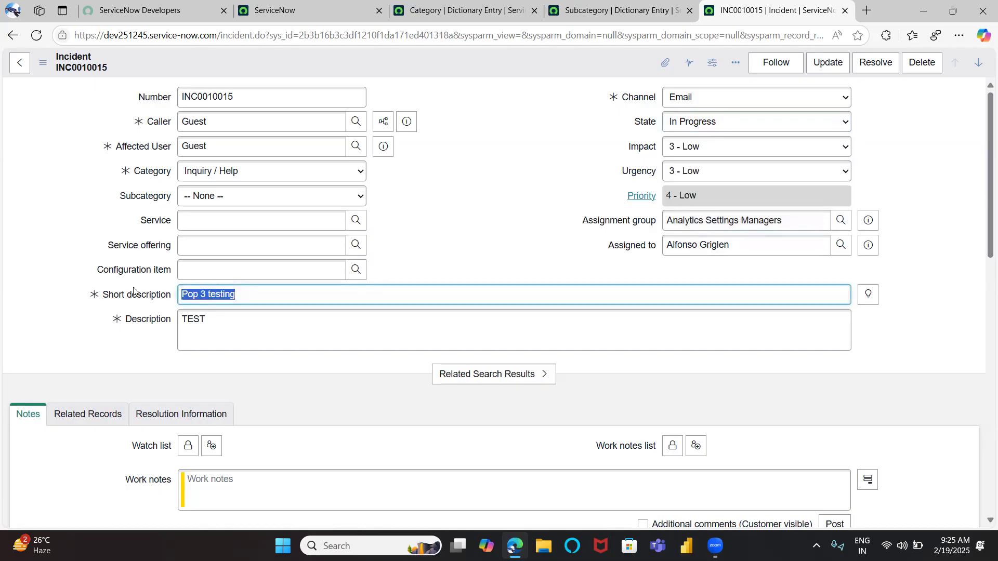
pyautogui.moveTo(736, 245); pyautogui.dragTo(612, 240)
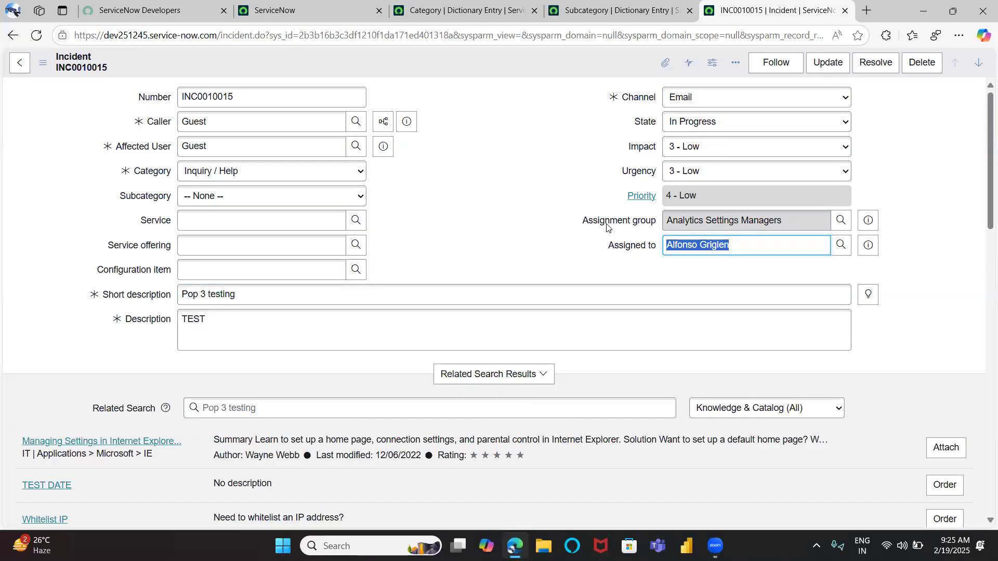
pyautogui.scroll(-2, 607, 227)
pyautogui.scroll(-5, 236, 239)
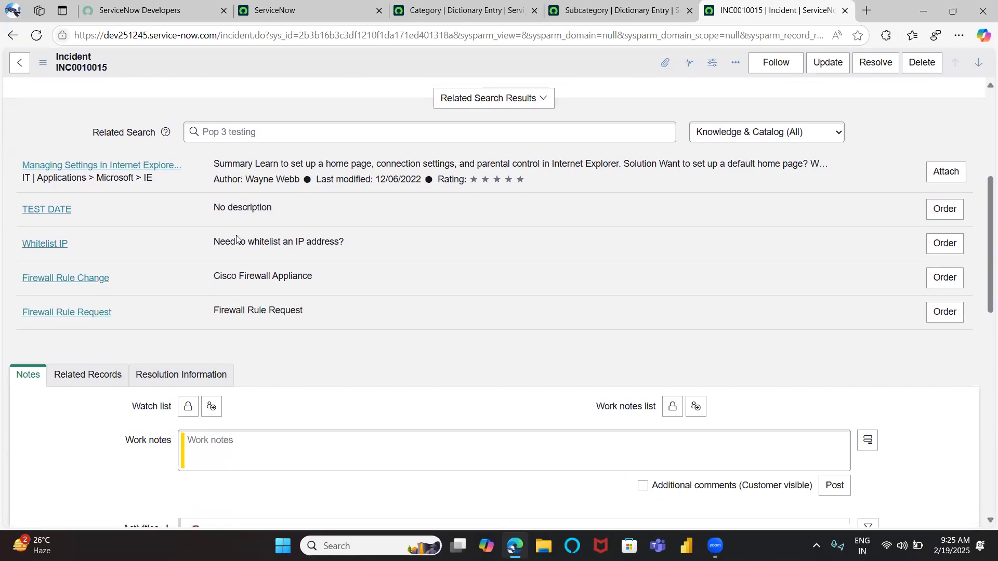
pyautogui.click(181, 365)
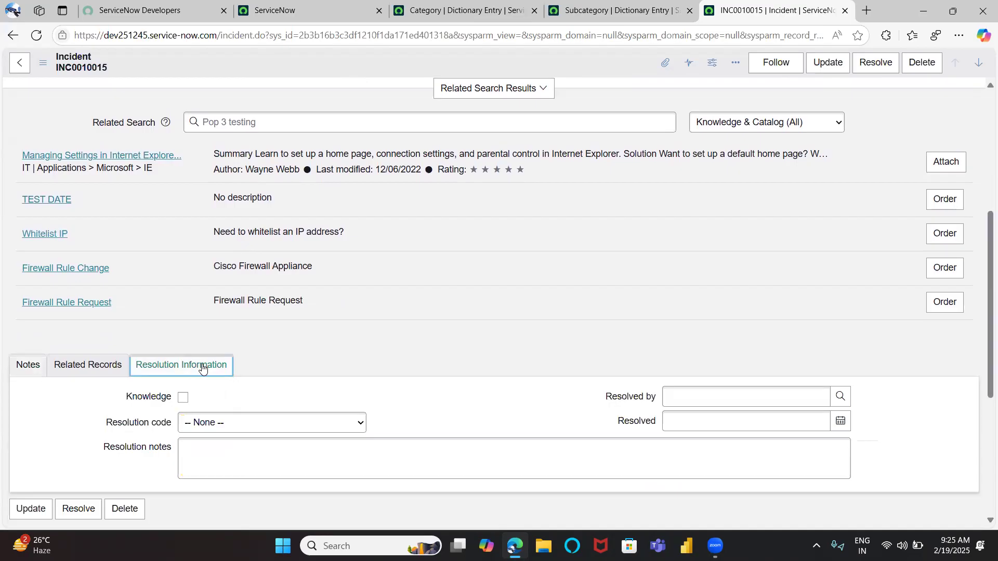
pyautogui.click(28, 366)
pyautogui.scroll(5, 200, 443)
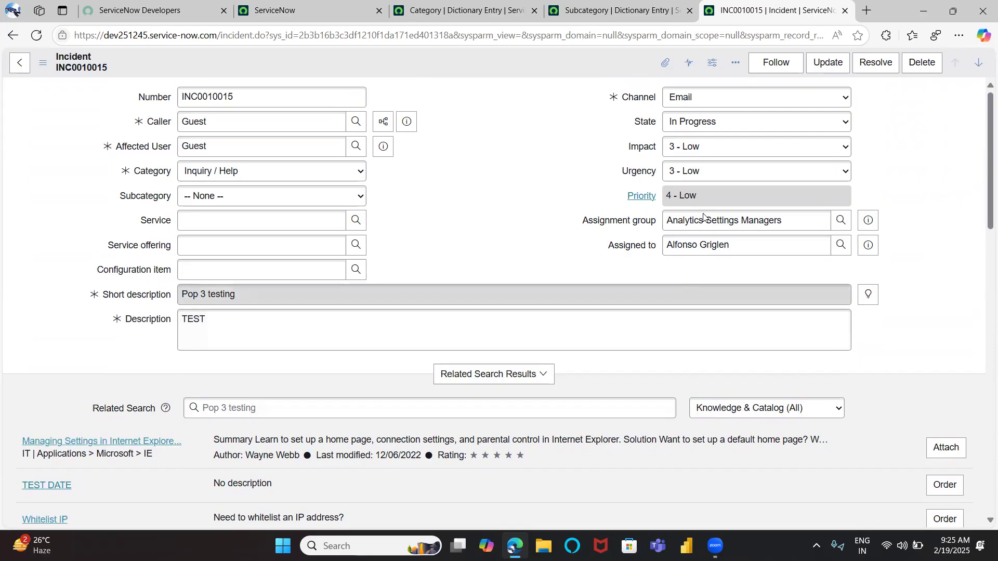
# Set the incident's State to On Hold
pyautogui.click(707, 124)
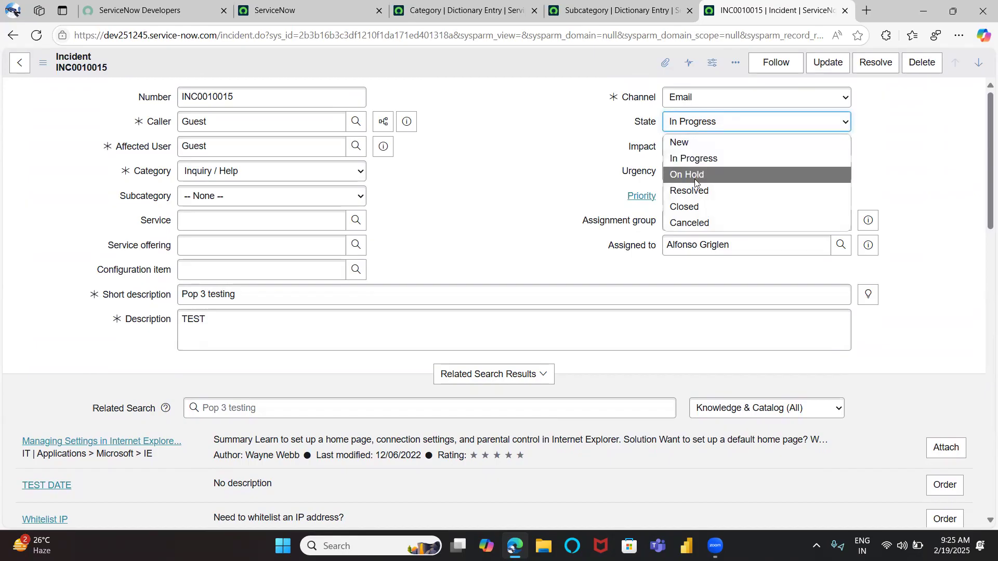
pyautogui.click(621, 172)
pyautogui.moveTo(745, 244); pyautogui.dragTo(576, 236)
pyautogui.click(731, 120)
pyautogui.click(696, 174)
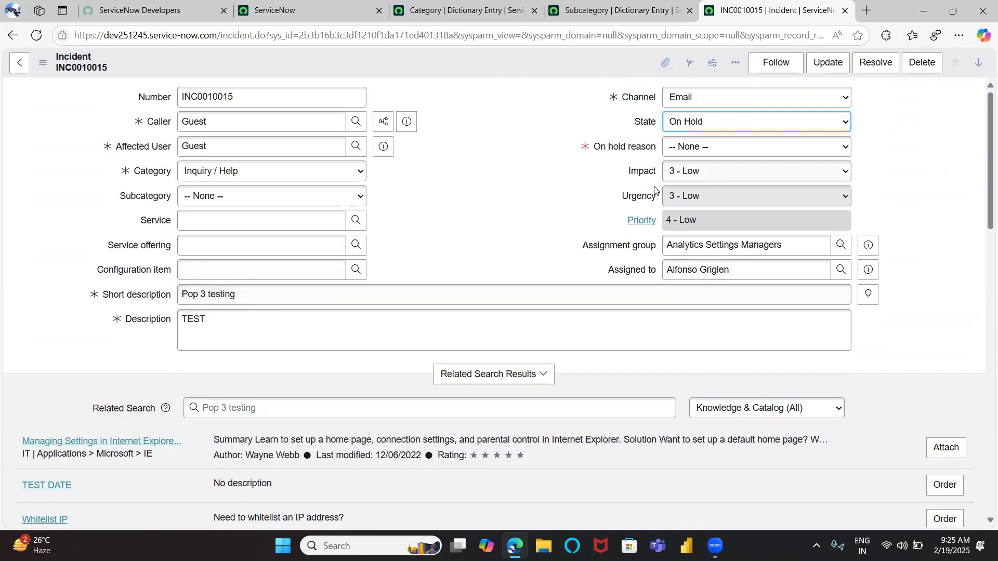
# Switch the Notes section to show the customer-visible Additional comments field
pyautogui.click(716, 150)
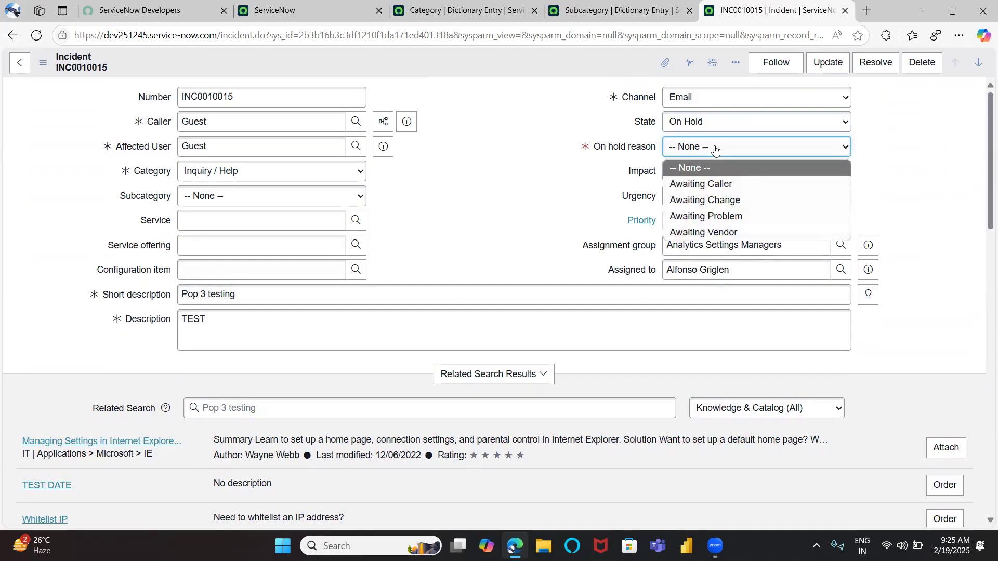
pyautogui.scroll(-4, 225, 291)
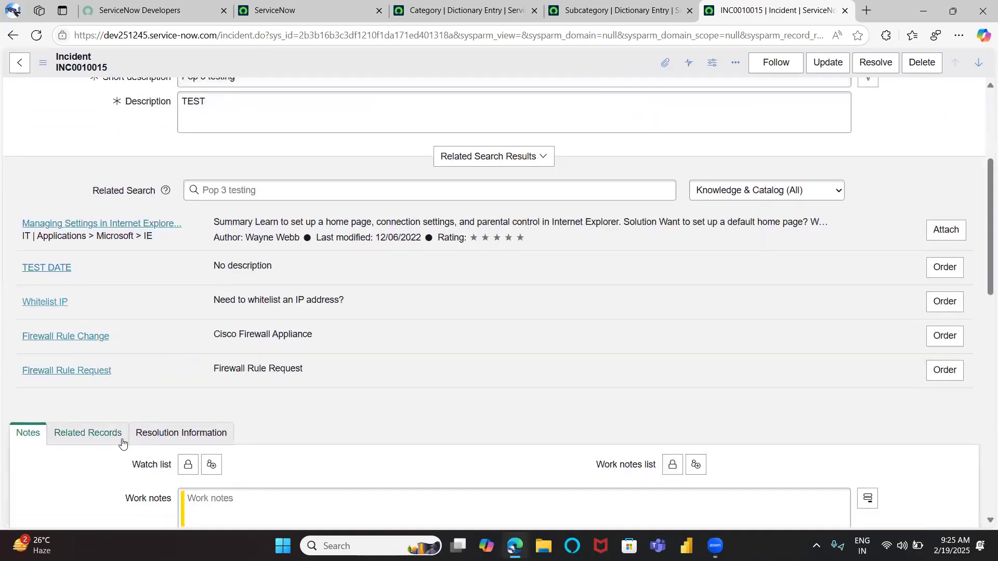
pyautogui.scroll(-2, 122, 442)
pyautogui.click(220, 427)
pyautogui.scroll(-1, 220, 428)
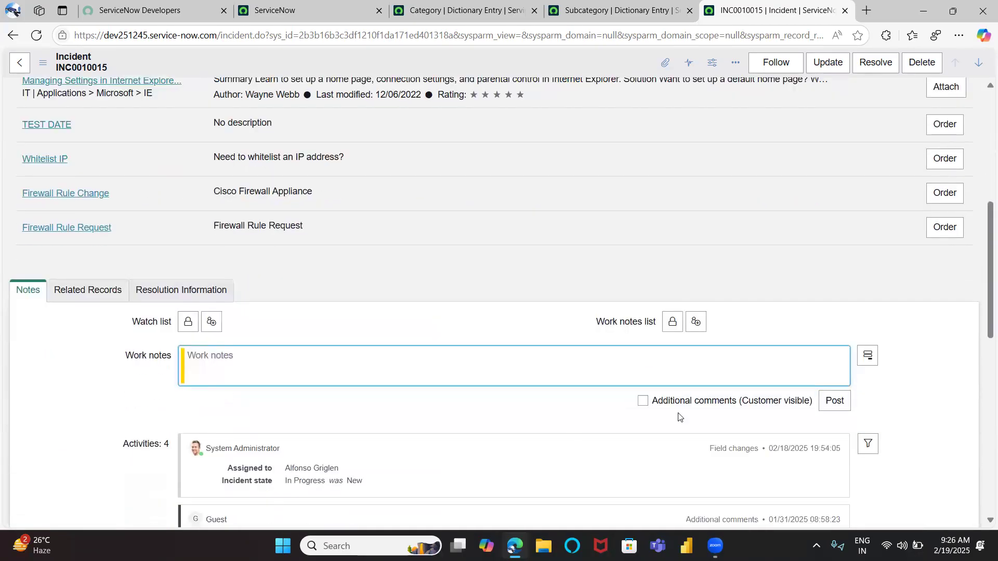
pyautogui.click(642, 406)
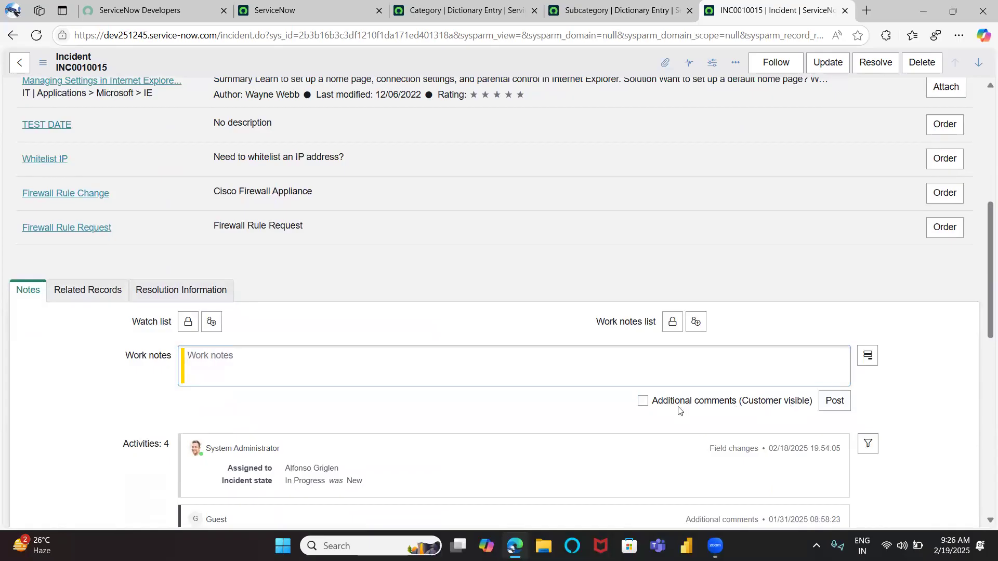
pyautogui.click(643, 406)
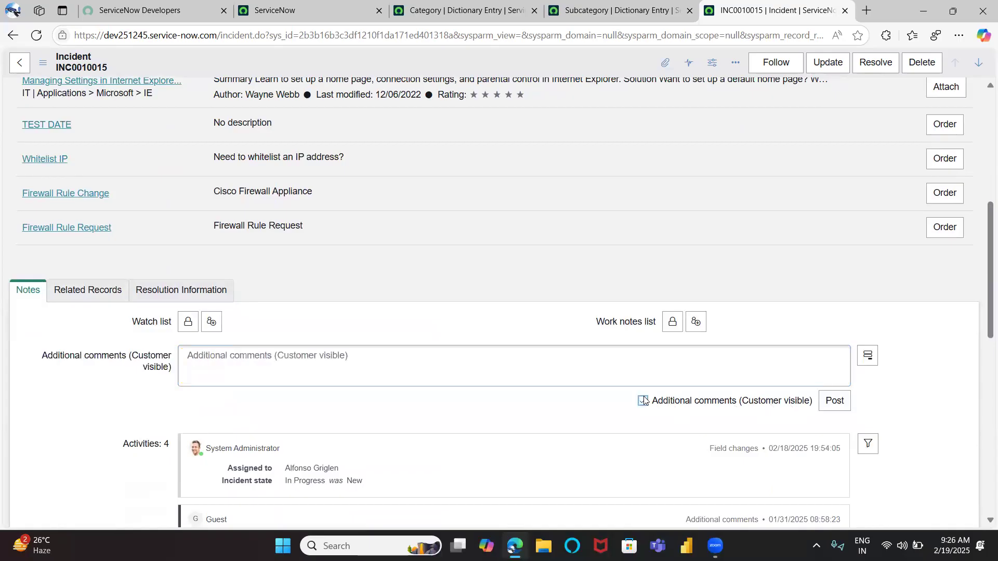
pyautogui.click(353, 384)
# Set the On hold reason to Awaiting Caller
pyautogui.scroll(7, 493, 435)
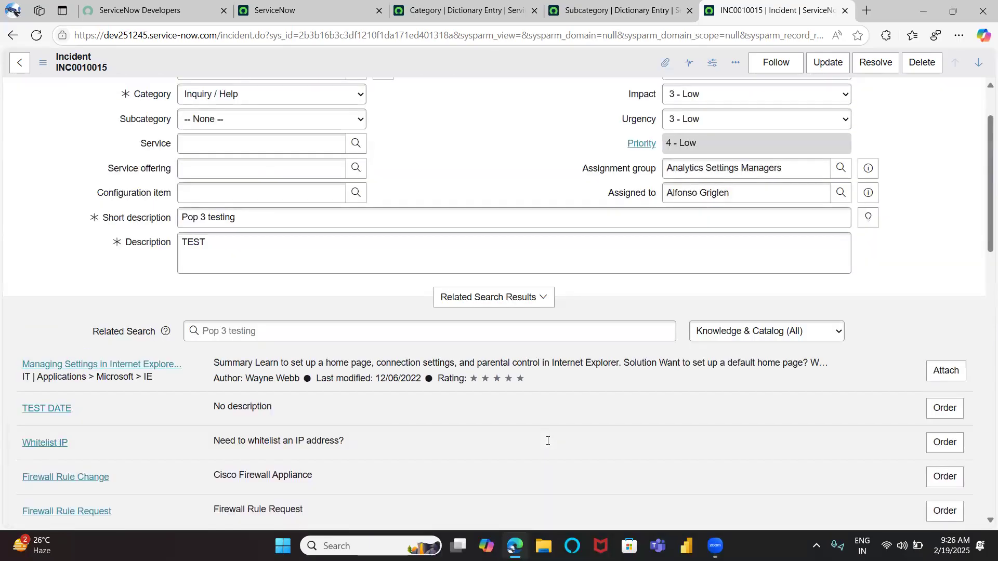
pyautogui.click(696, 146)
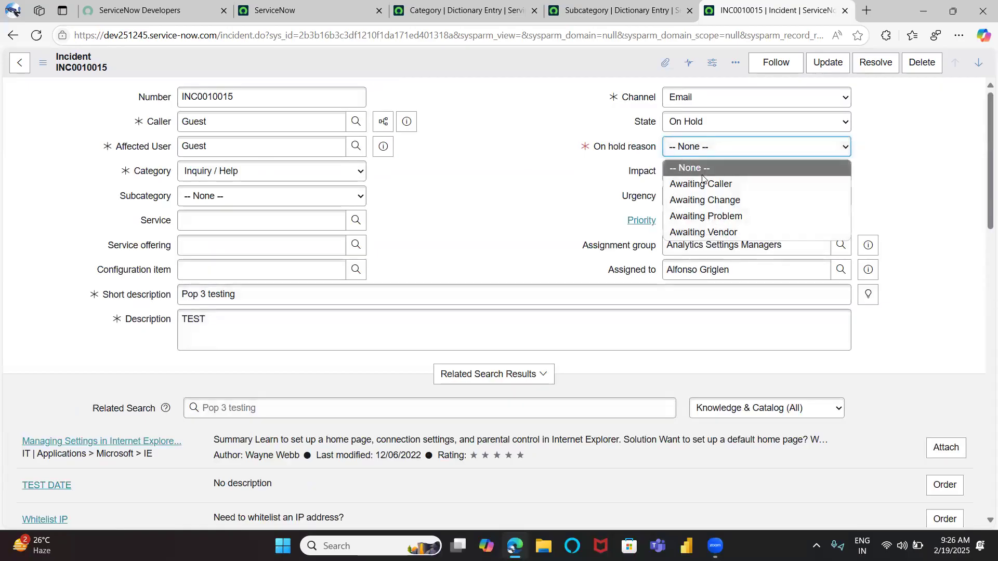
pyautogui.click(703, 183)
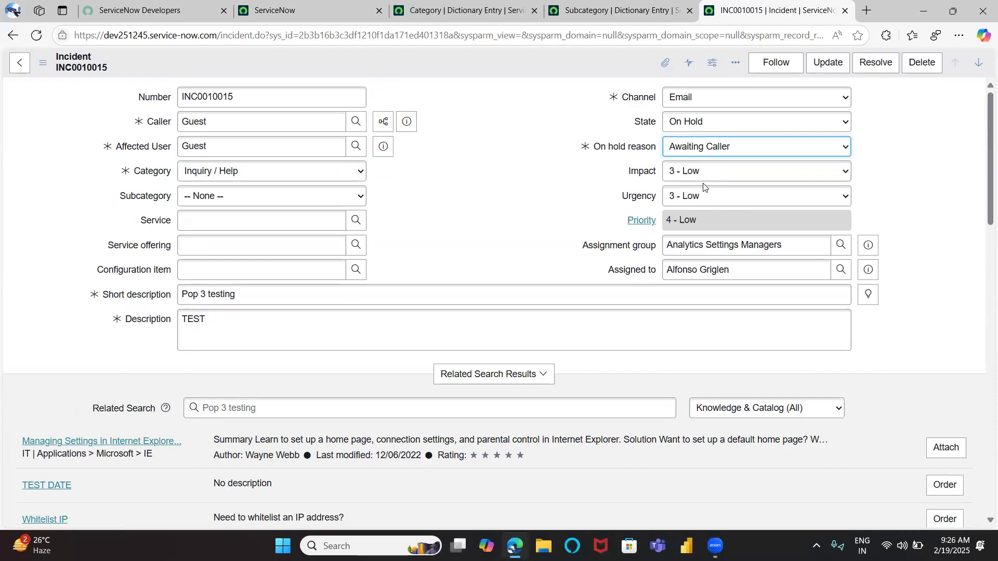
pyautogui.click(221, 130)
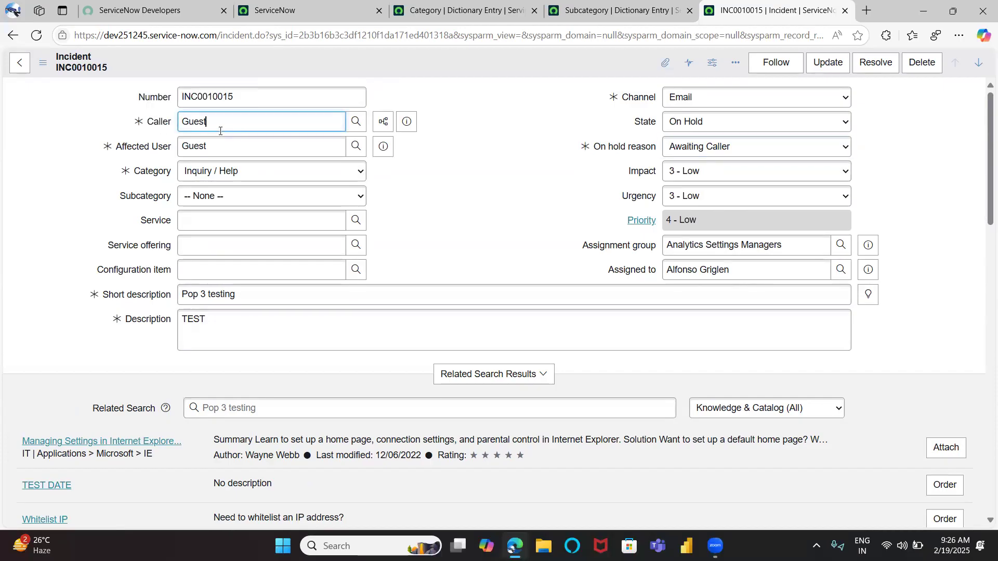
pyautogui.click(524, 192)
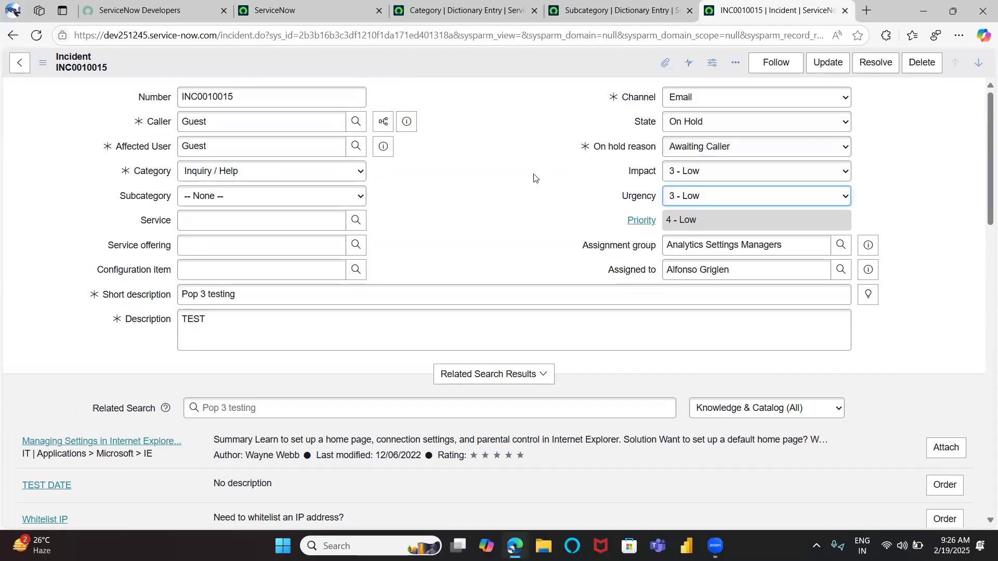
# Review the Notes section's Work notes and Additional comments fields
pyautogui.scroll(-5, 430, 223)
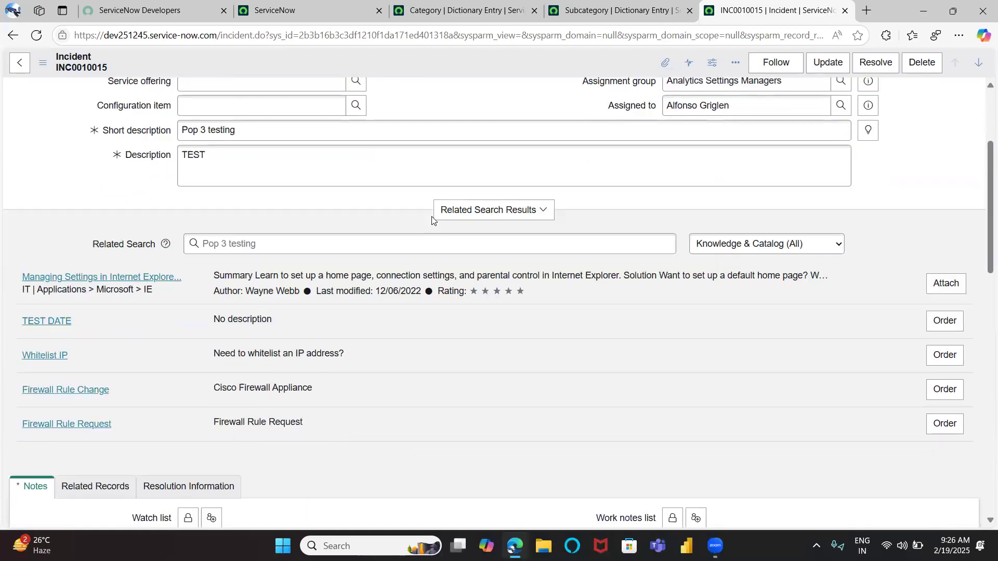
pyautogui.scroll(5, 206, 415)
pyautogui.moveTo(205, 123); pyautogui.dragTo(156, 127)
pyautogui.scroll(-5, 197, 411)
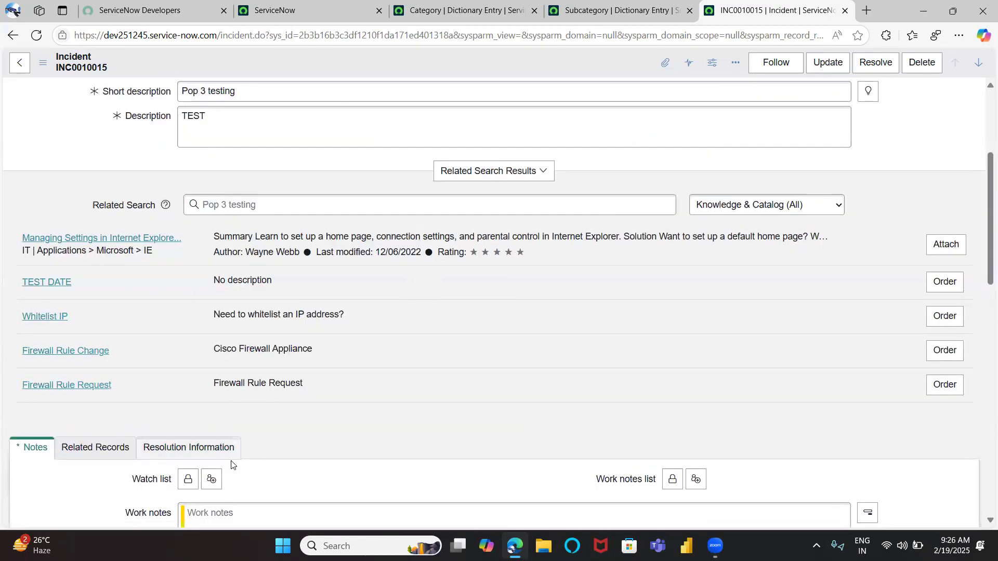
pyautogui.click(225, 463)
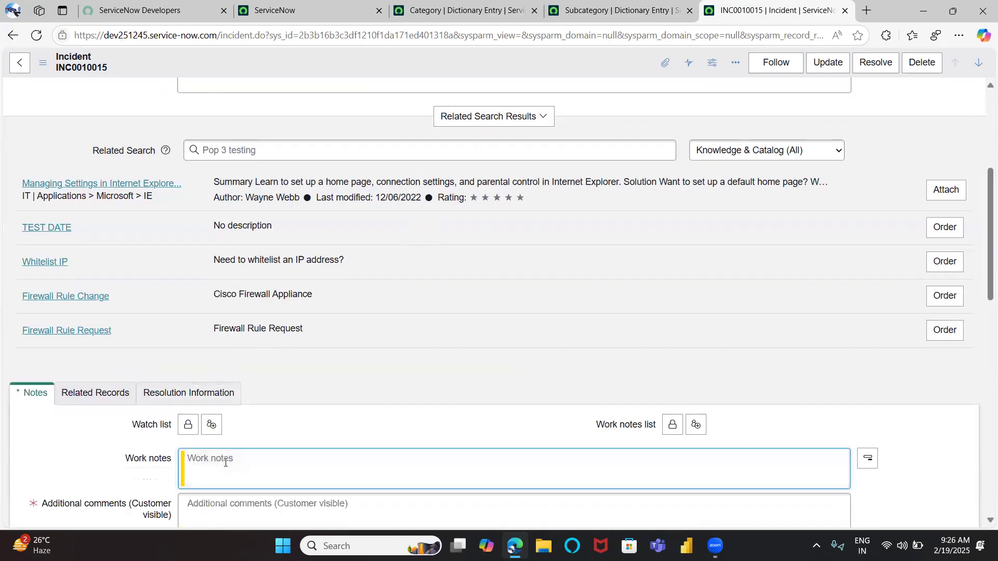
pyautogui.scroll(5, 225, 463)
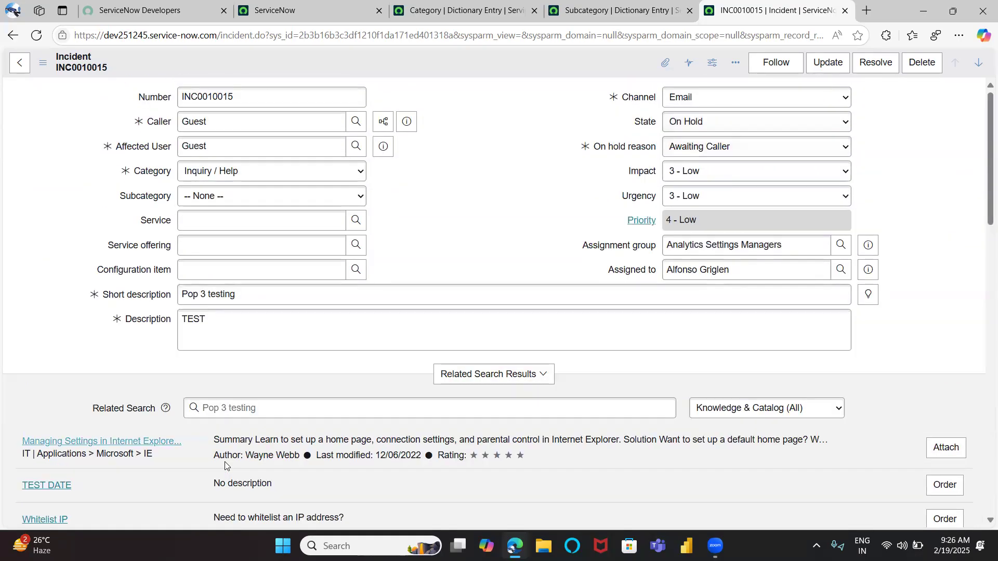
# Switch the State to In Progress and back to On Hold
pyautogui.click(681, 128)
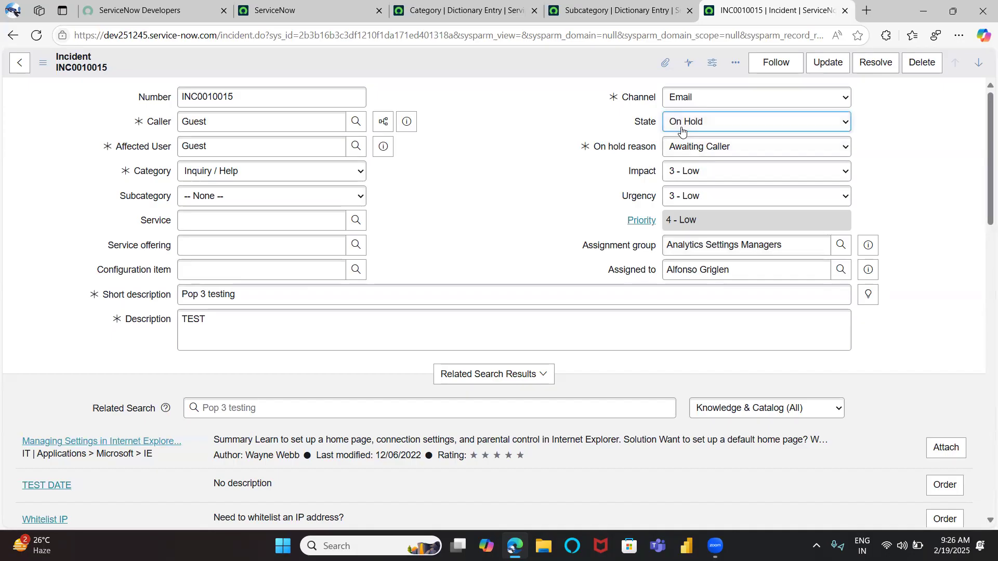
pyautogui.click(681, 130)
pyautogui.click(691, 158)
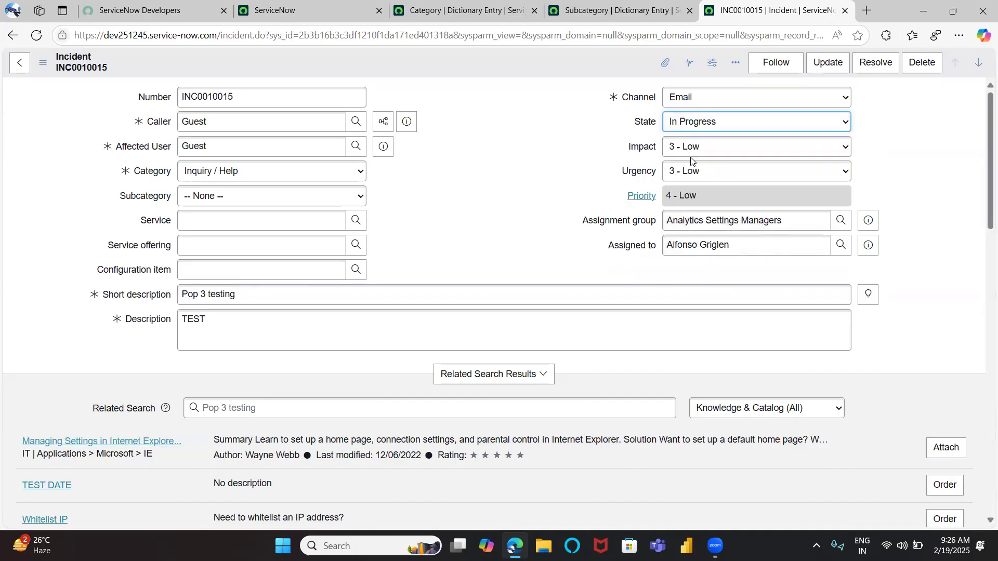
pyautogui.click(700, 125)
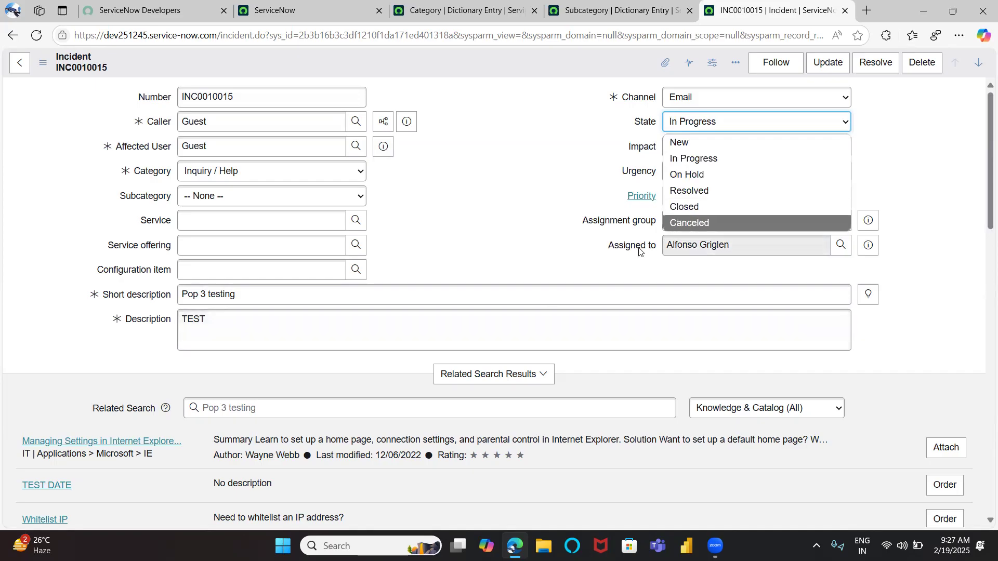
pyautogui.click(697, 174)
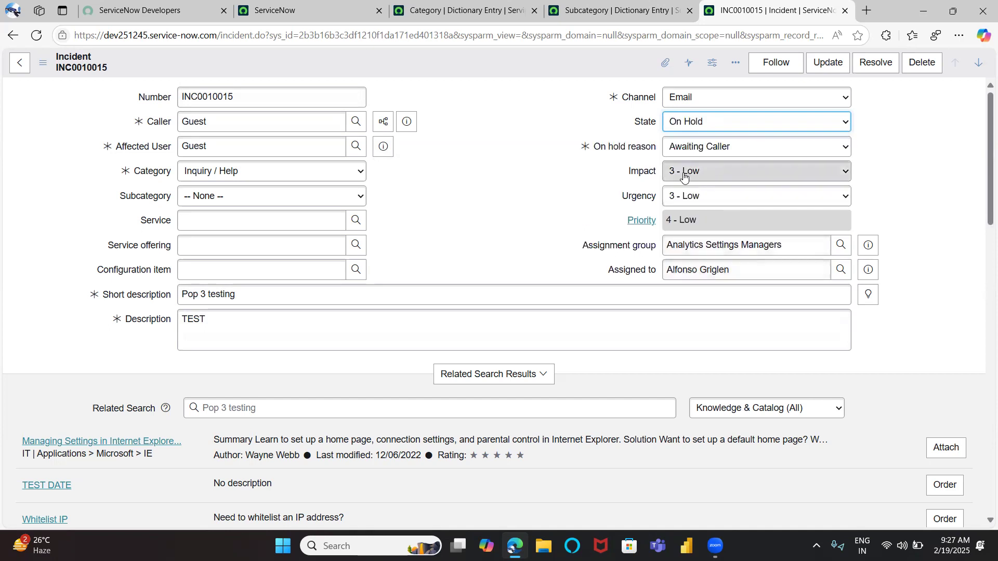
# Change the On hold reason to Awaiting Vendor and review the remaining reason choices
pyautogui.click(700, 151)
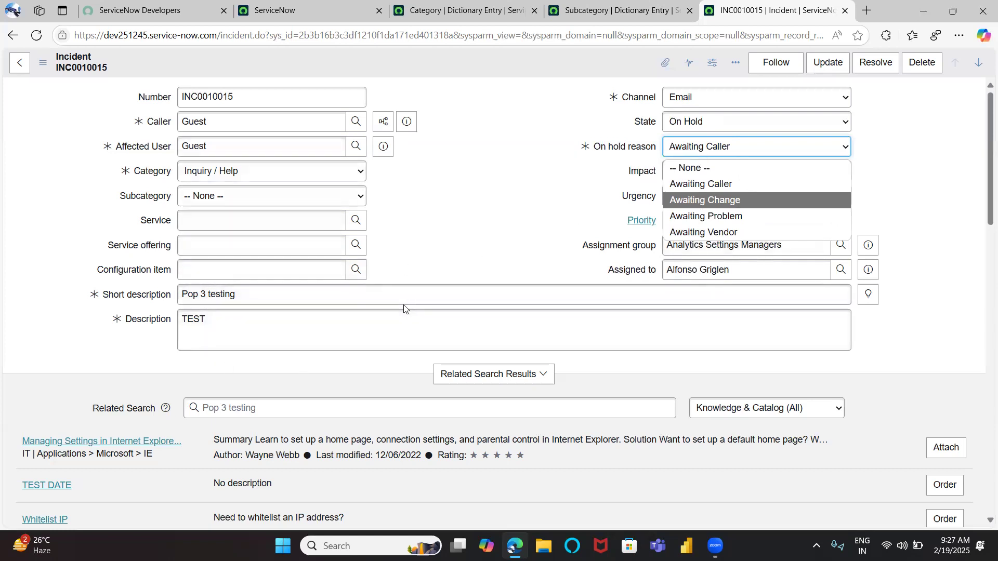
pyautogui.click(747, 232)
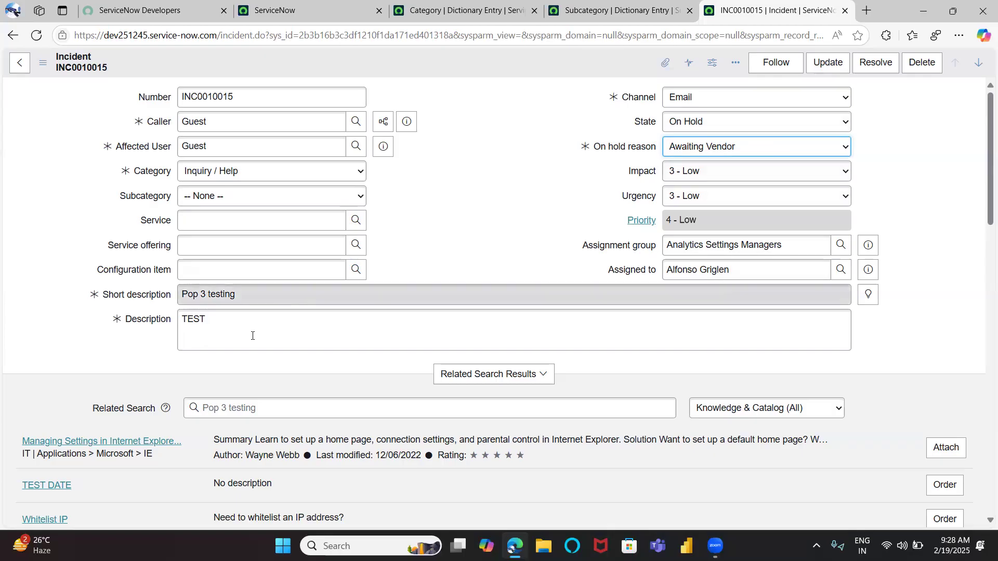
pyautogui.click(692, 149)
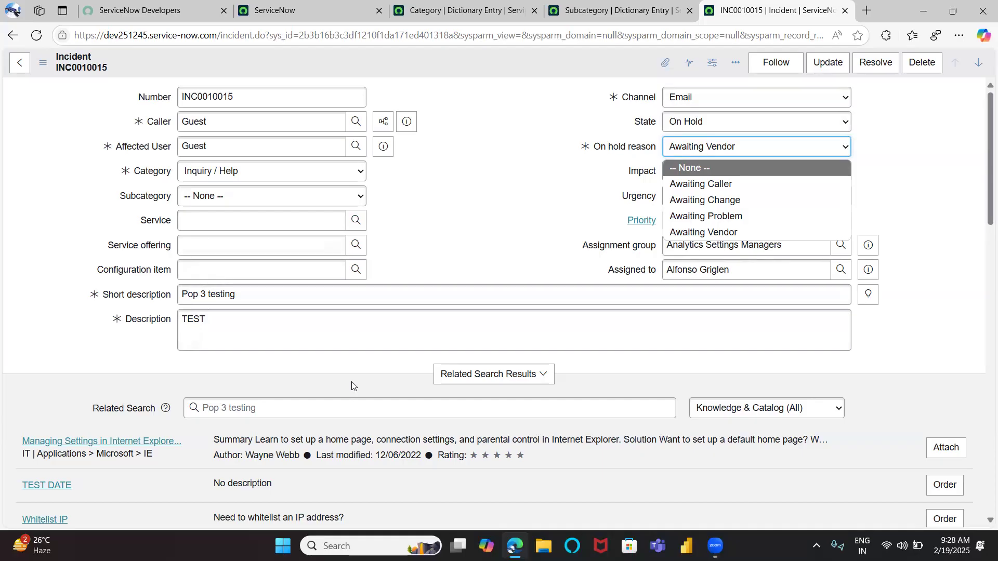
pyautogui.click(493, 208)
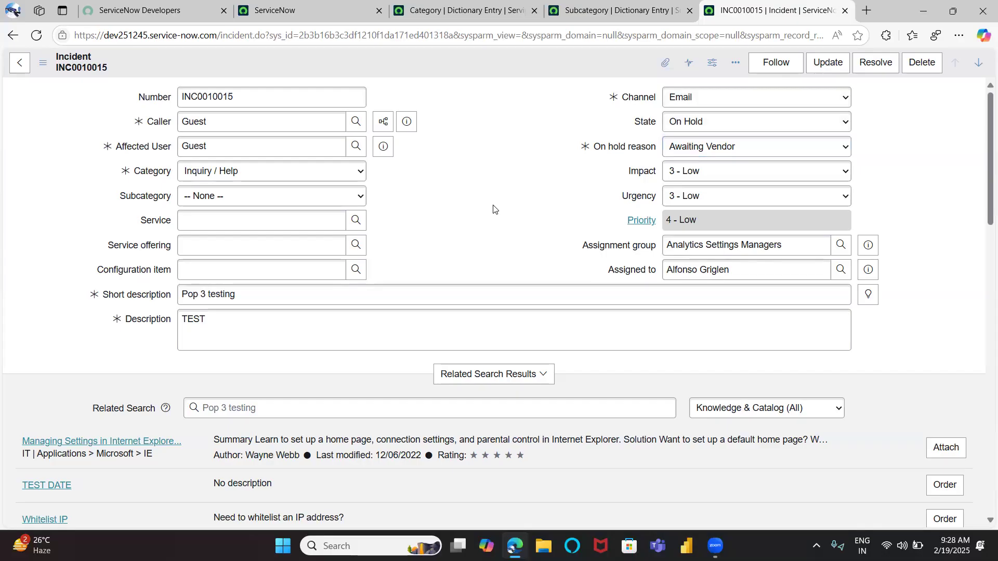
pyautogui.click(675, 147)
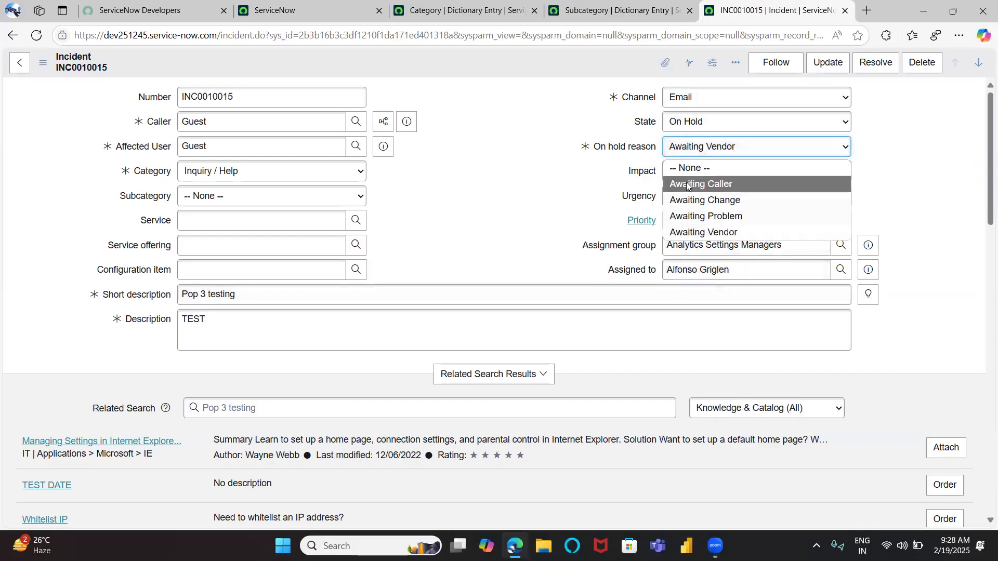
pyautogui.click(569, 190)
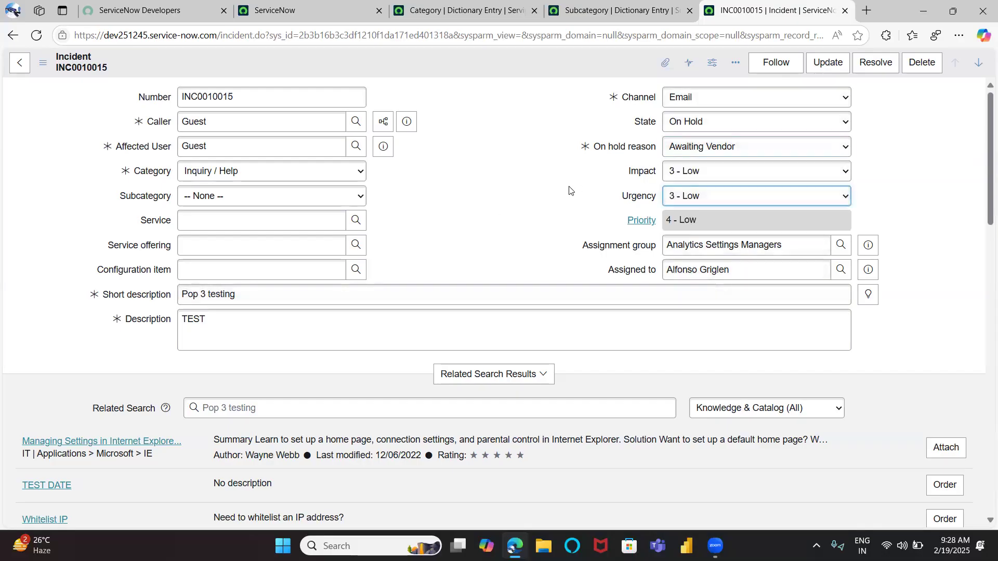